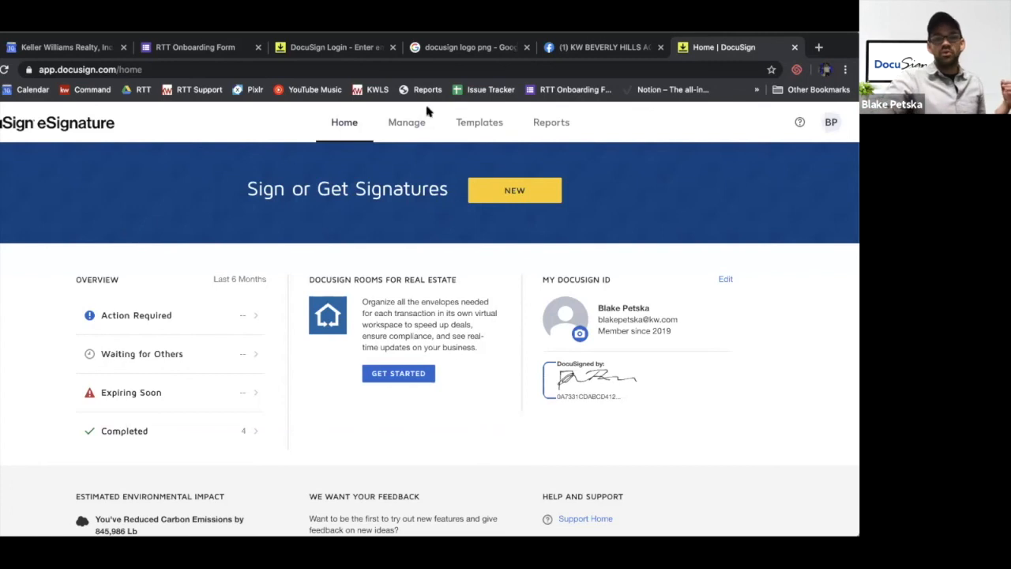
Start a new envelope from the Manage page, review its document and recipient sections, and close it
{"action": "left_click", "coordinate": [408, 126]}
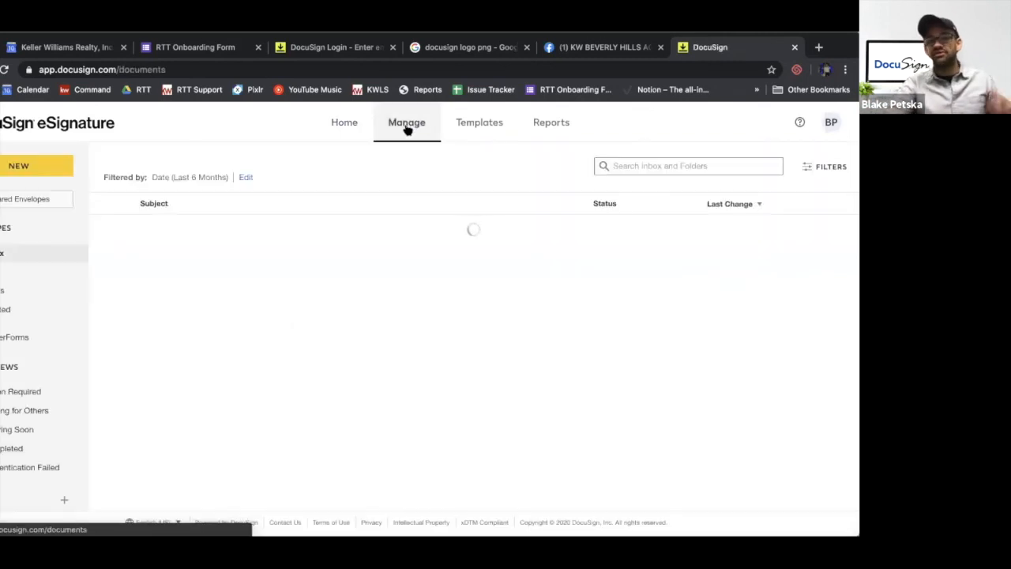
{"action": "left_click", "coordinate": [47, 168]}
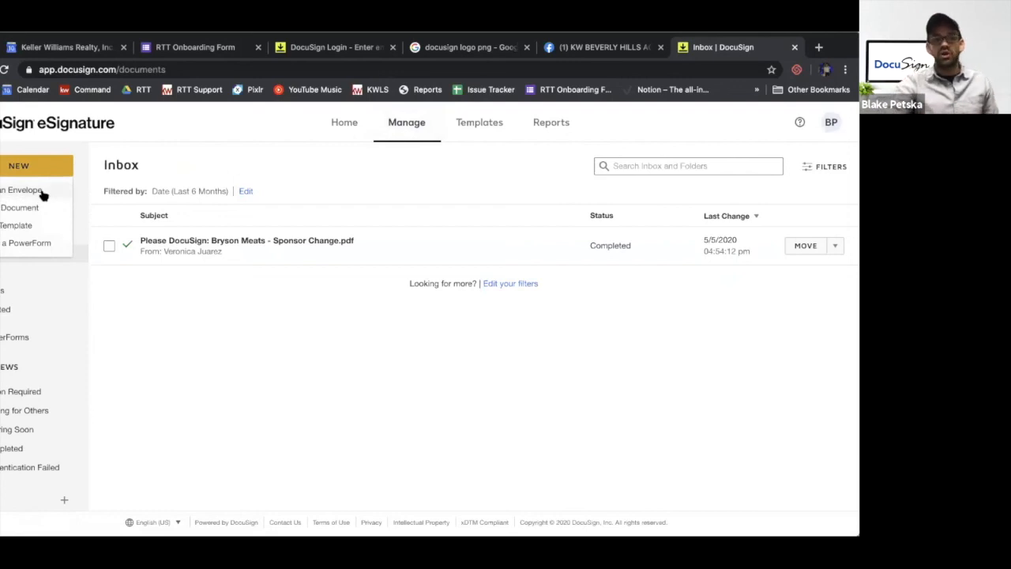
{"action": "left_click", "coordinate": [41, 192]}
{"action": "scroll", "coordinate": [241, 308], "scroll_direction": "down", "scroll_amount": 3}
{"action": "scroll", "coordinate": [161, 356], "scroll_direction": "up", "scroll_amount": 2}
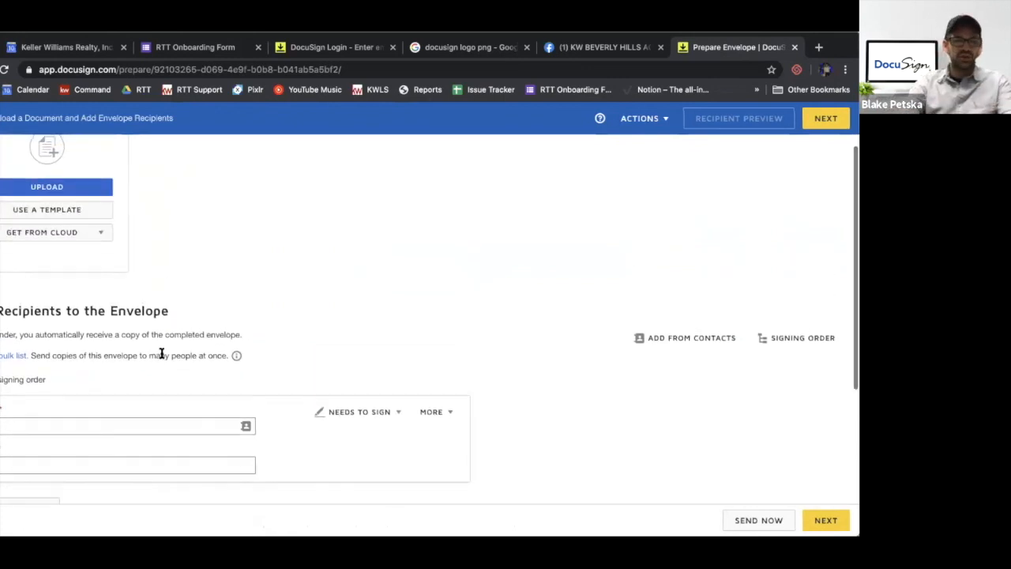
{"action": "scroll", "coordinate": [161, 357], "scroll_direction": "up", "scroll_amount": 1}
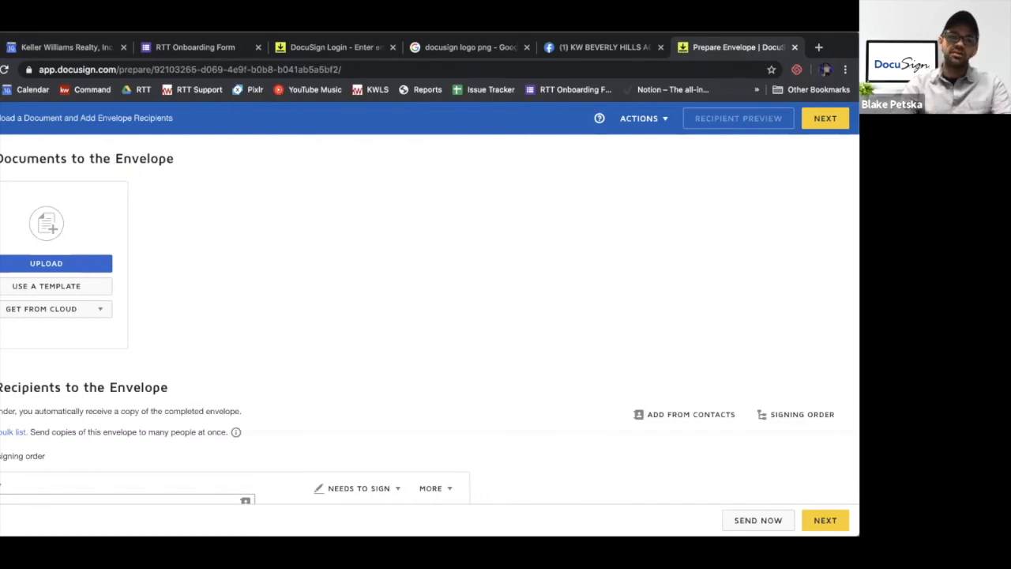
{"action": "left_click", "coordinate": [2, 119]}
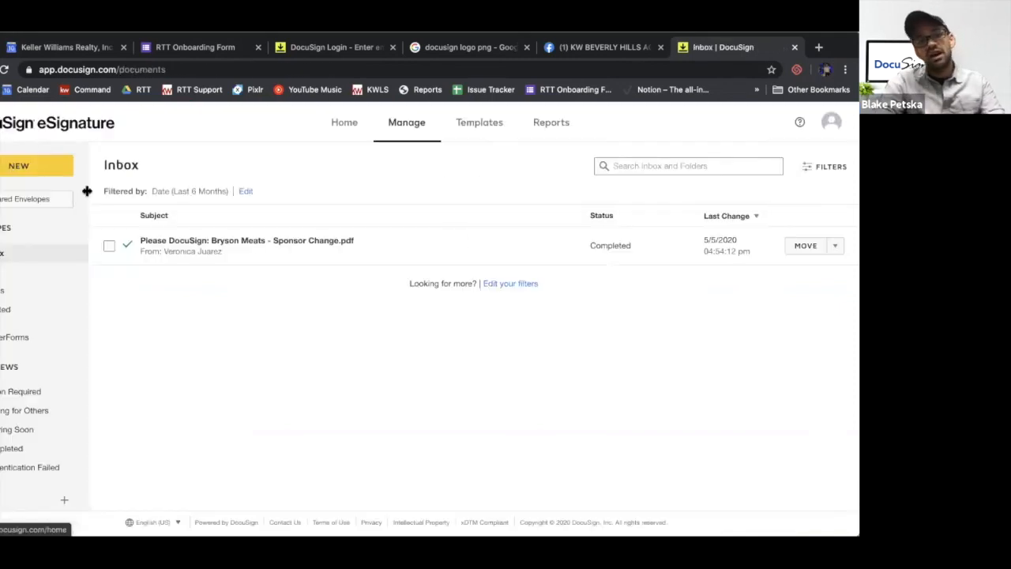
Go to the Templates page and create a new template
{"action": "left_click", "coordinate": [481, 127]}
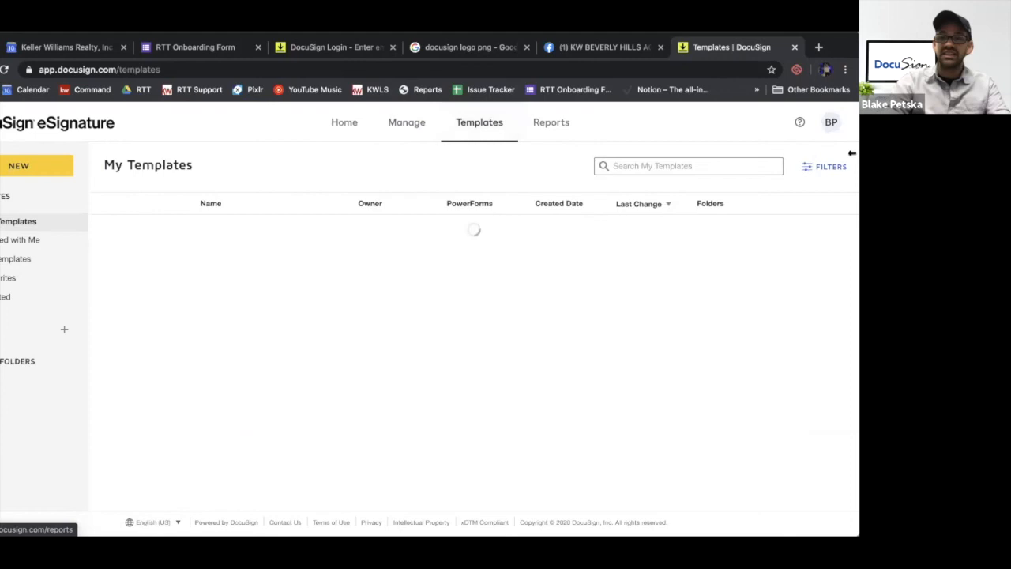
{"action": "left_click", "coordinate": [831, 125]}
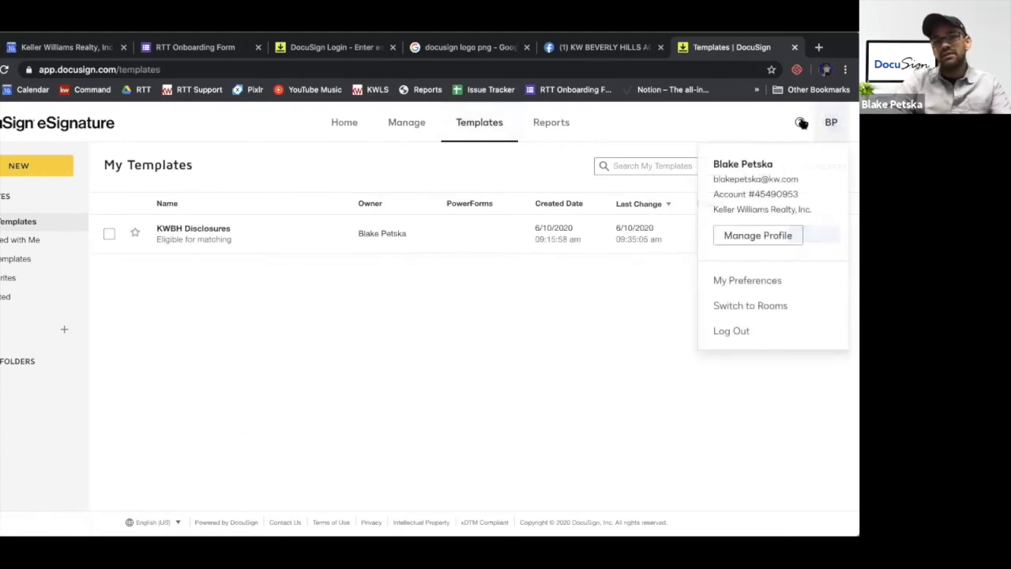
{"action": "left_click", "coordinate": [691, 112]}
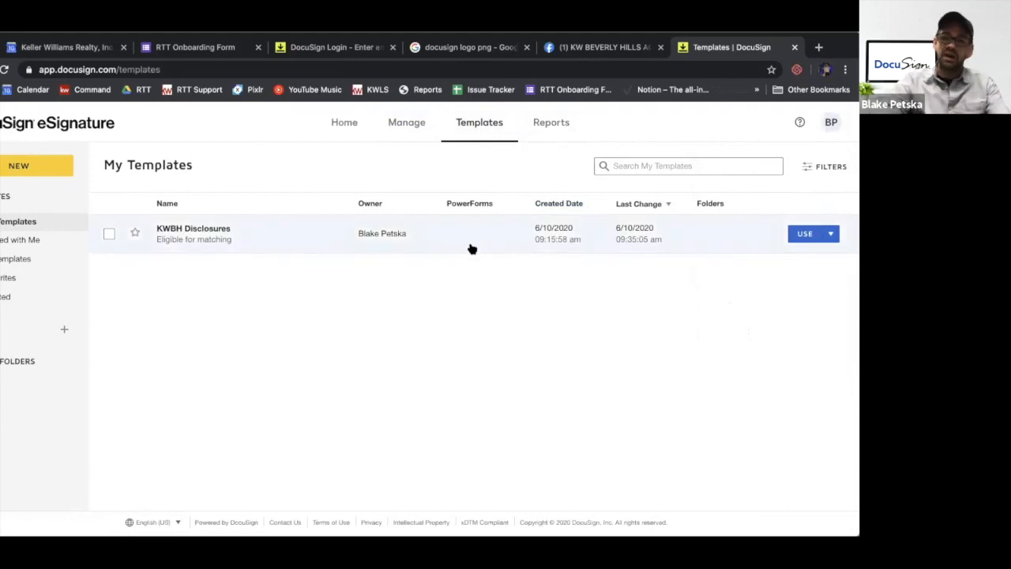
{"action": "left_click", "coordinate": [32, 168]}
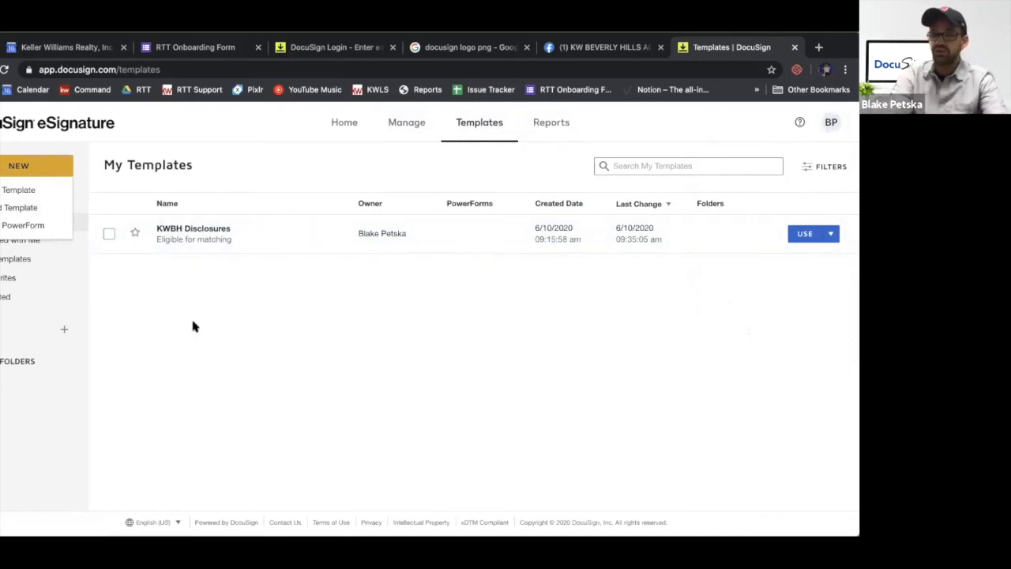
{"action": "left_click", "coordinate": [208, 413]}
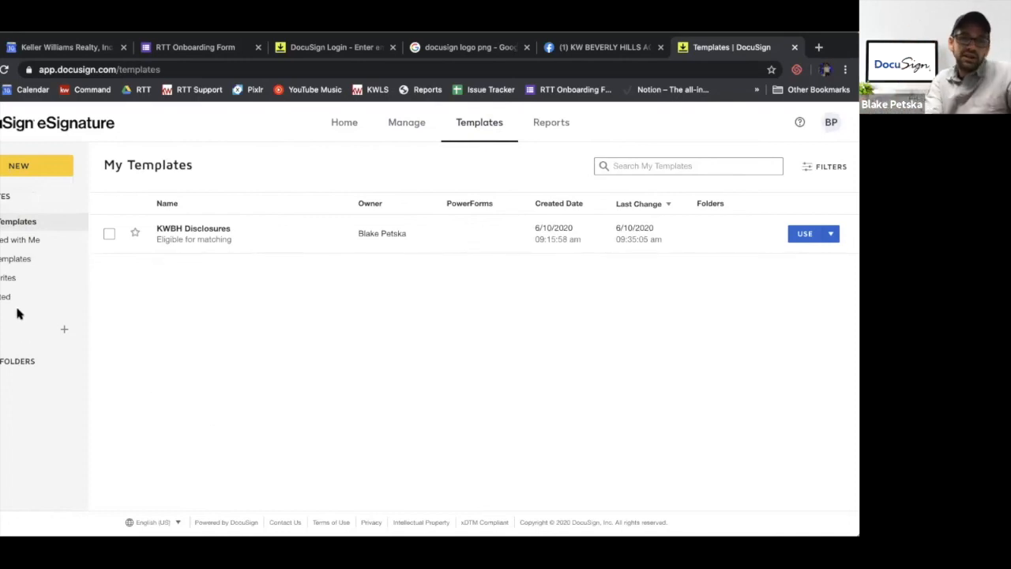
{"action": "left_click", "coordinate": [46, 170]}
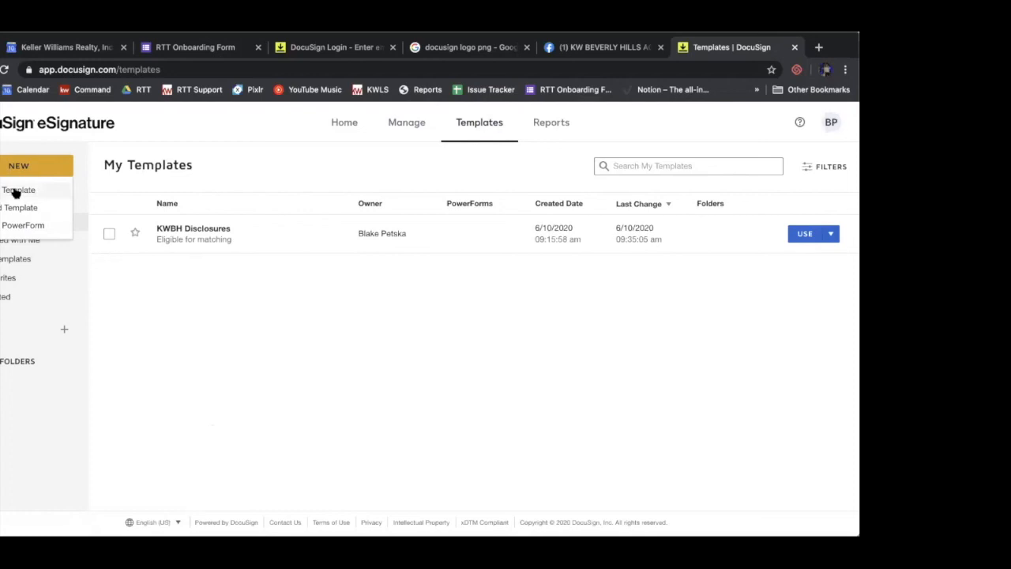
{"action": "left_click", "coordinate": [14, 192]}
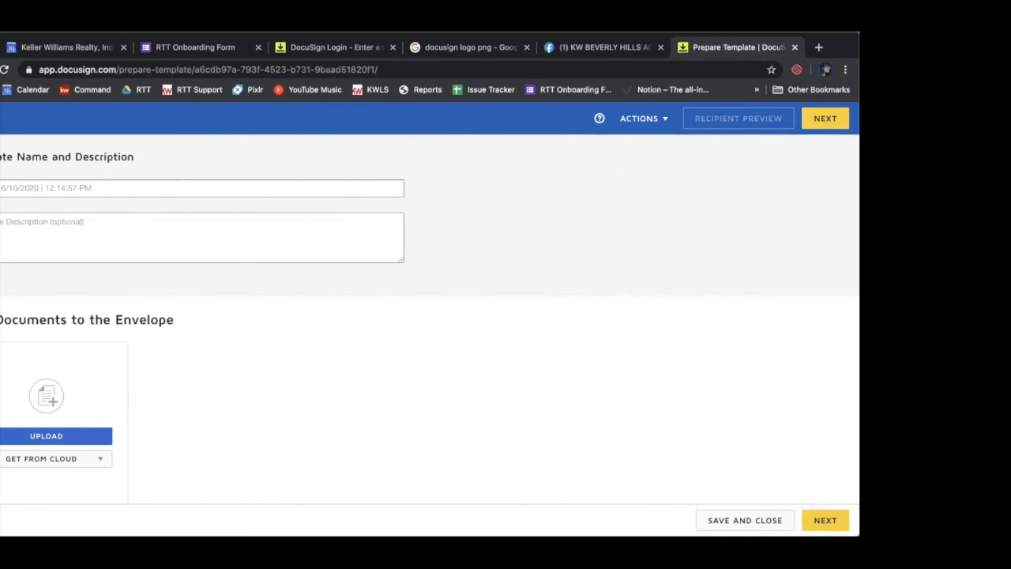
Close the new template and reopen it from the template list for editing
{"action": "left_click", "coordinate": [1, 118]}
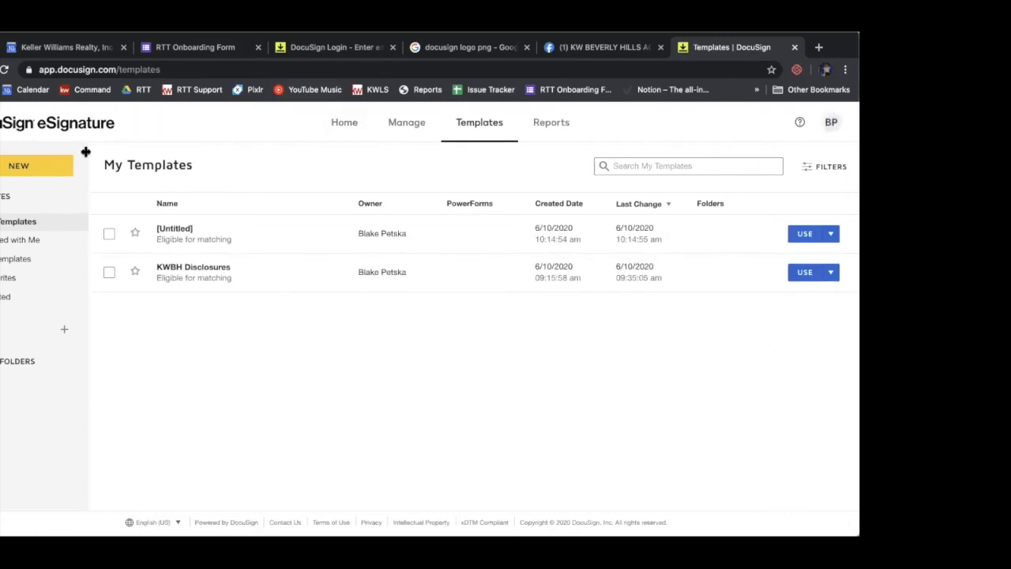
{"action": "left_click", "coordinate": [173, 228]}
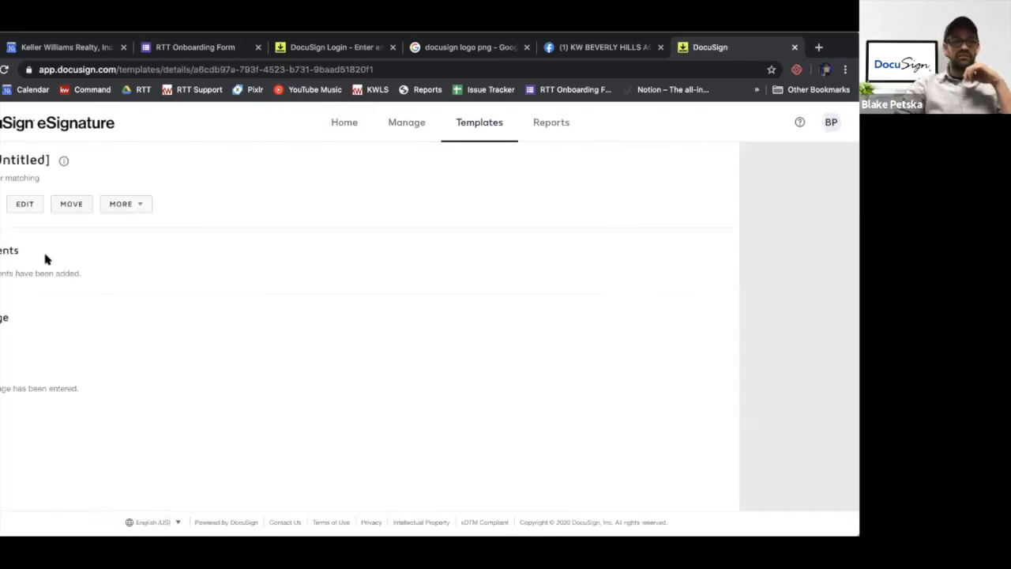
{"action": "left_click", "coordinate": [23, 206]}
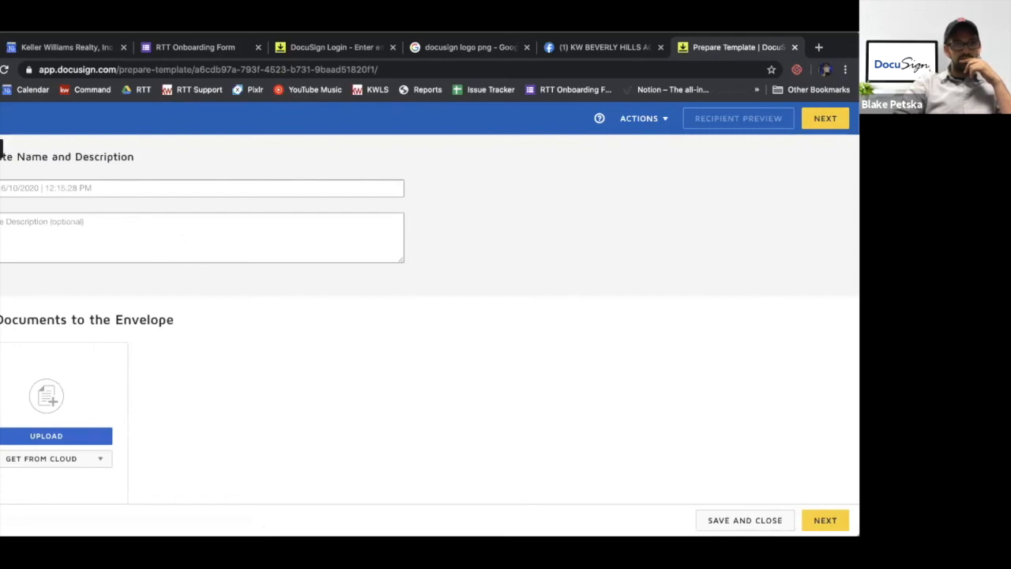
{"action": "scroll", "coordinate": [184, 260], "scroll_direction": "down", "scroll_amount": 1}
{"action": "scroll", "coordinate": [184, 260], "scroll_direction": "up", "scroll_amount": 1}
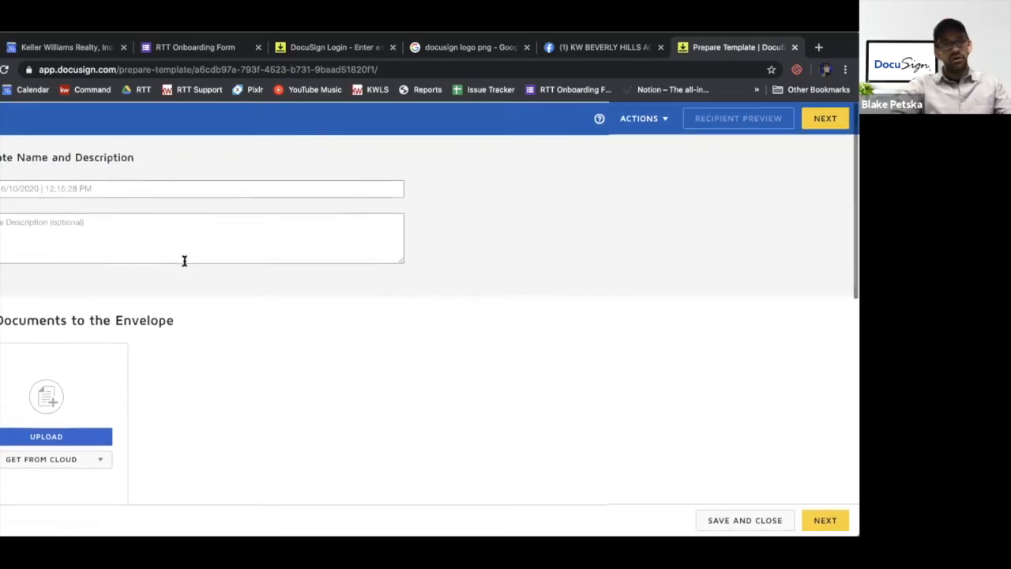
Name the template "PEAD Form", leaving the optional description empty
{"action": "left_click", "coordinate": [135, 196]}
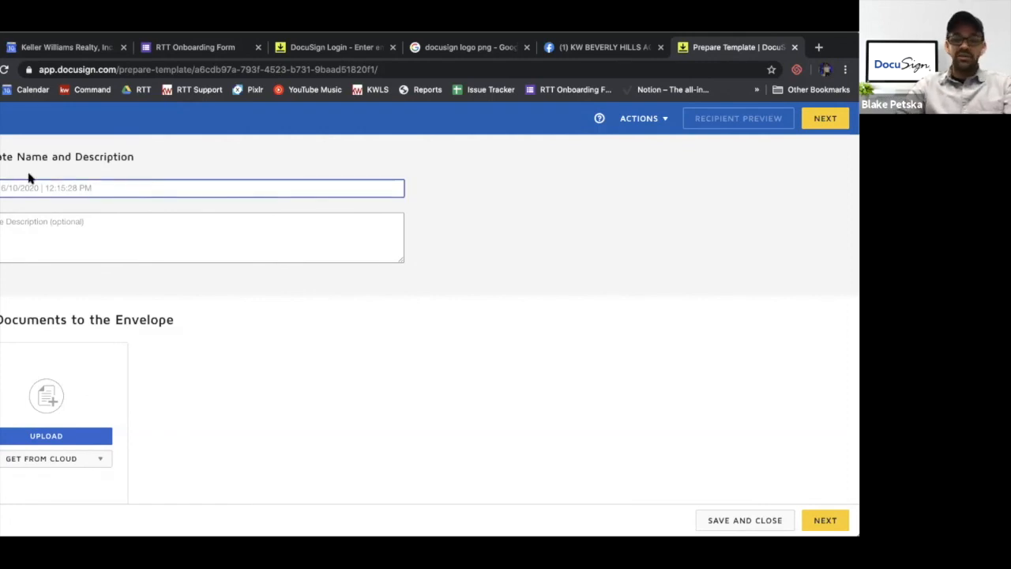
{"action": "key", "text": "ctrl+a"}
{"action": "key", "text": "BackSpace"}
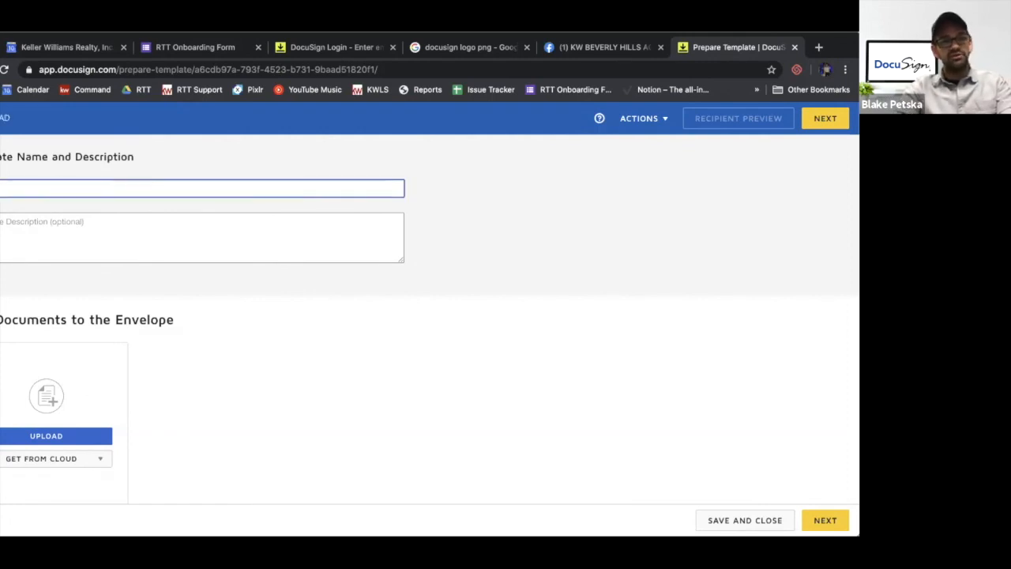
{"action": "type", "text": "orm"}
{"action": "left_click", "coordinate": [138, 237]}
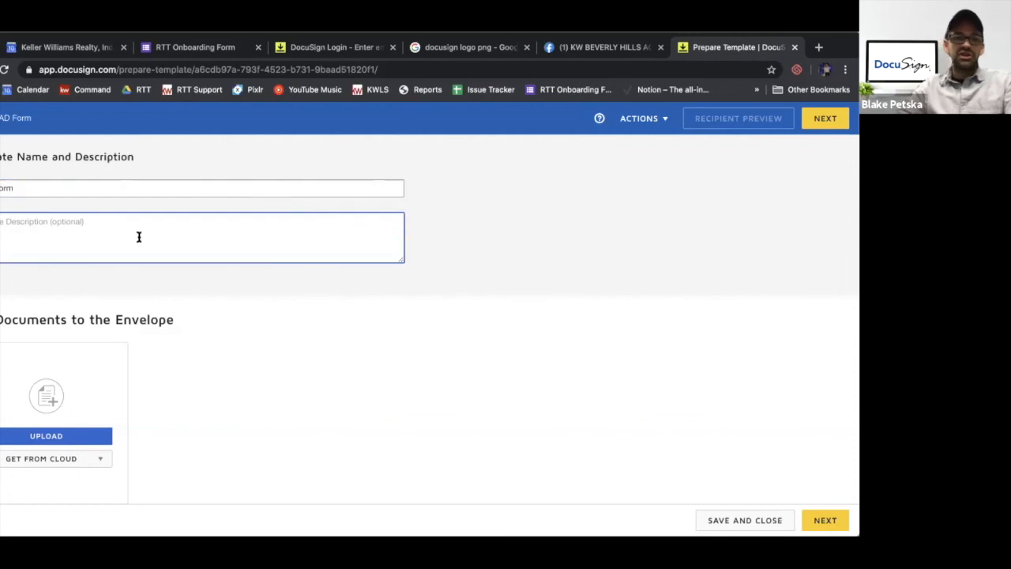
{"action": "scroll", "coordinate": [138, 237], "scroll_direction": "down", "scroll_amount": 1}
{"action": "scroll", "coordinate": [135, 241], "scroll_direction": "down", "scroll_amount": 1}
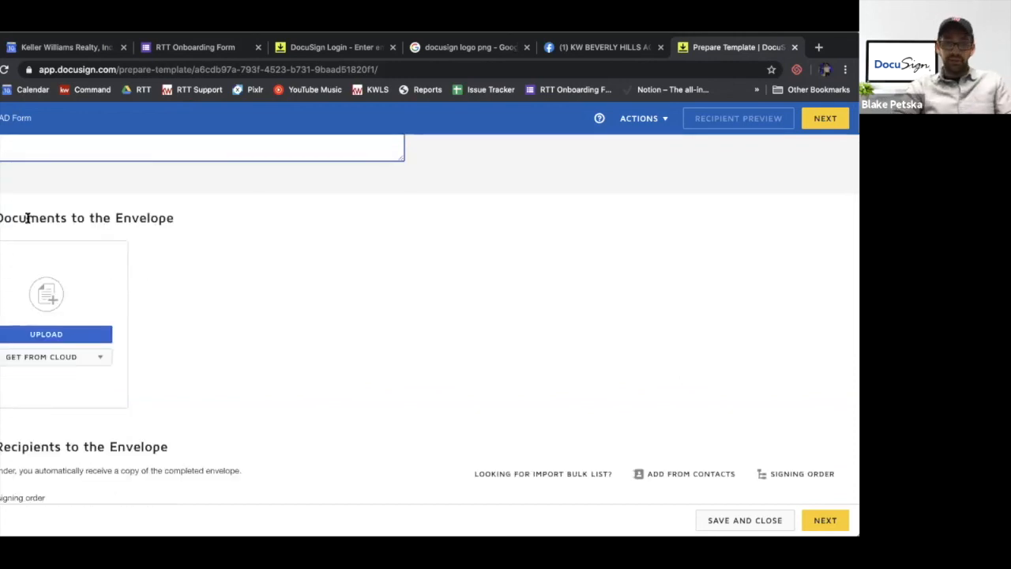
{"action": "left_click", "coordinate": [826, 52]}
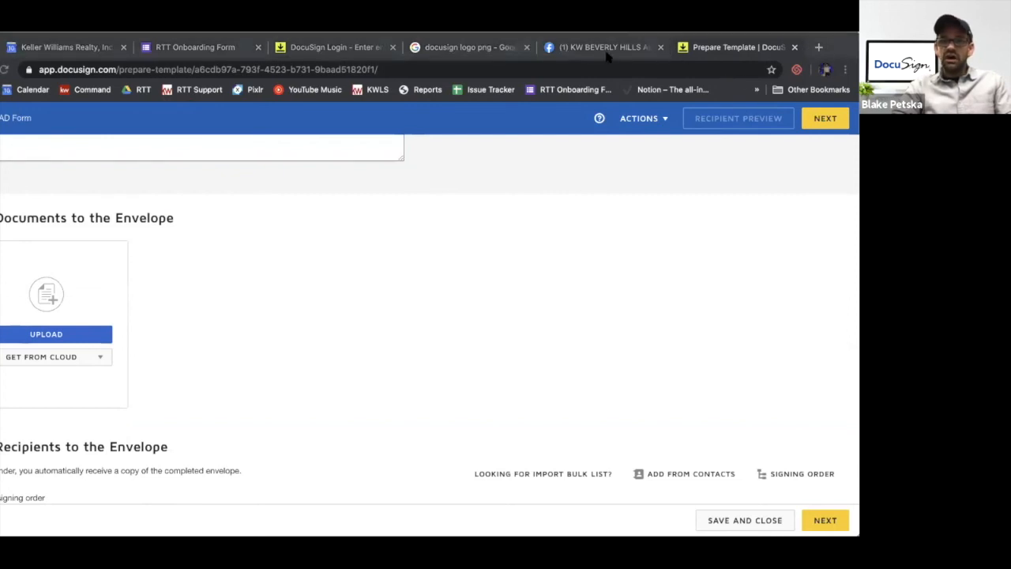
{"action": "left_click", "coordinate": [205, 105]}
{"action": "key", "text": "ctrl+t"}
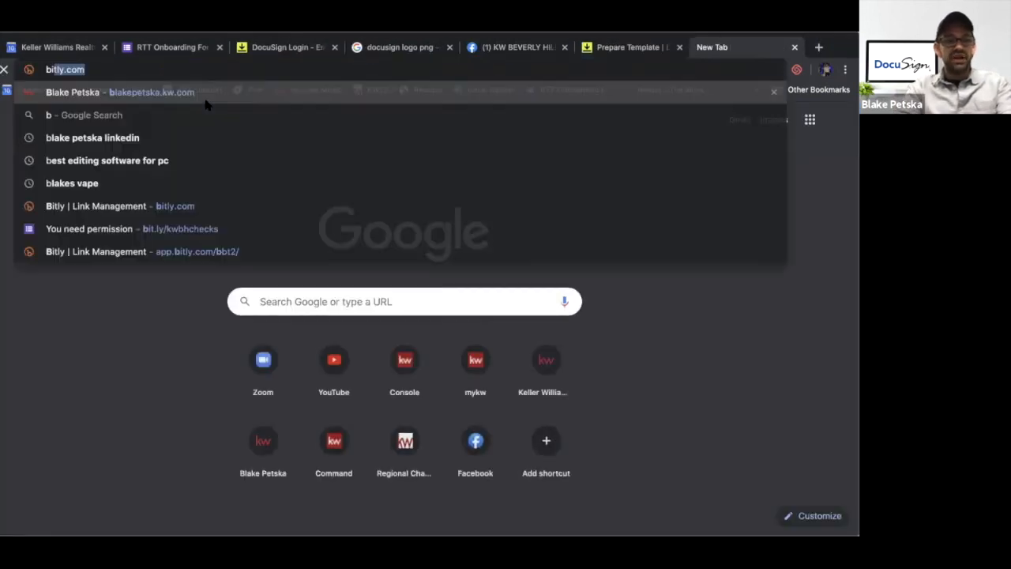
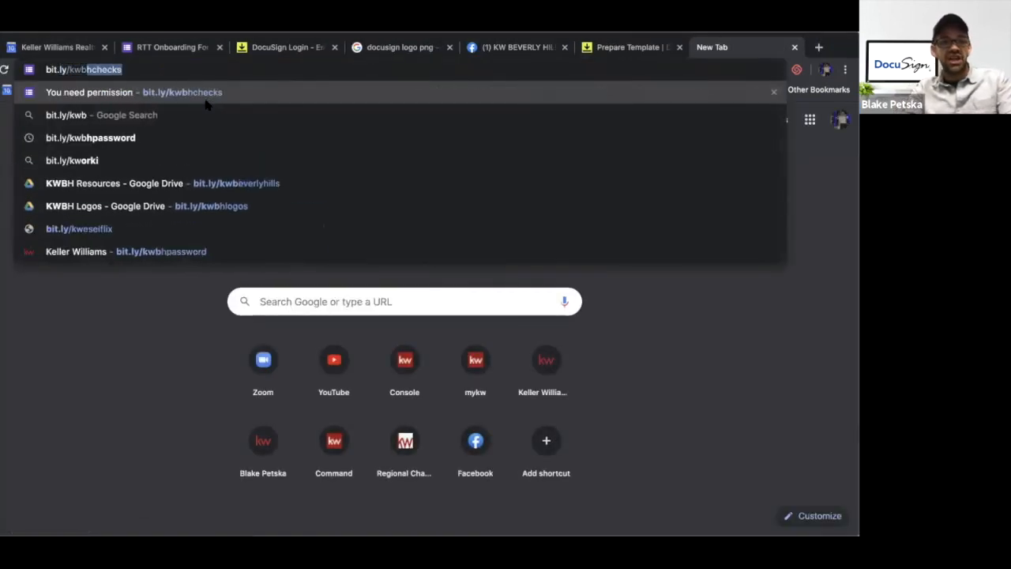
{"action": "key", "text": "Return"}
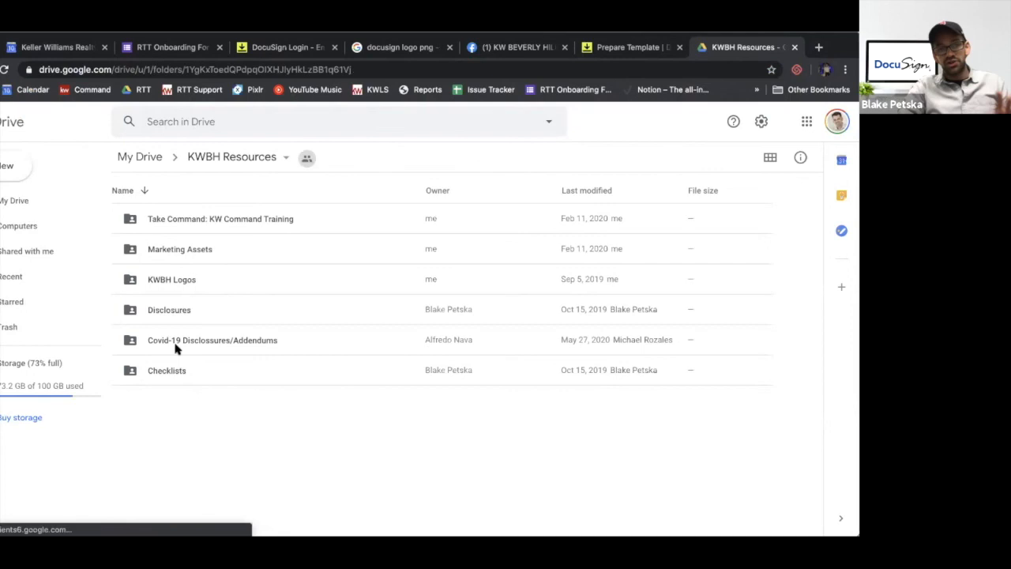
Open BROKER SIGNED COVID FORMS within the Covid-19 Disclossures/Addendums folder and select the KWBH SIGNED PEAD-LR & BROKER DECLARATION FORM PDF
{"action": "double_click", "coordinate": [264, 343]}
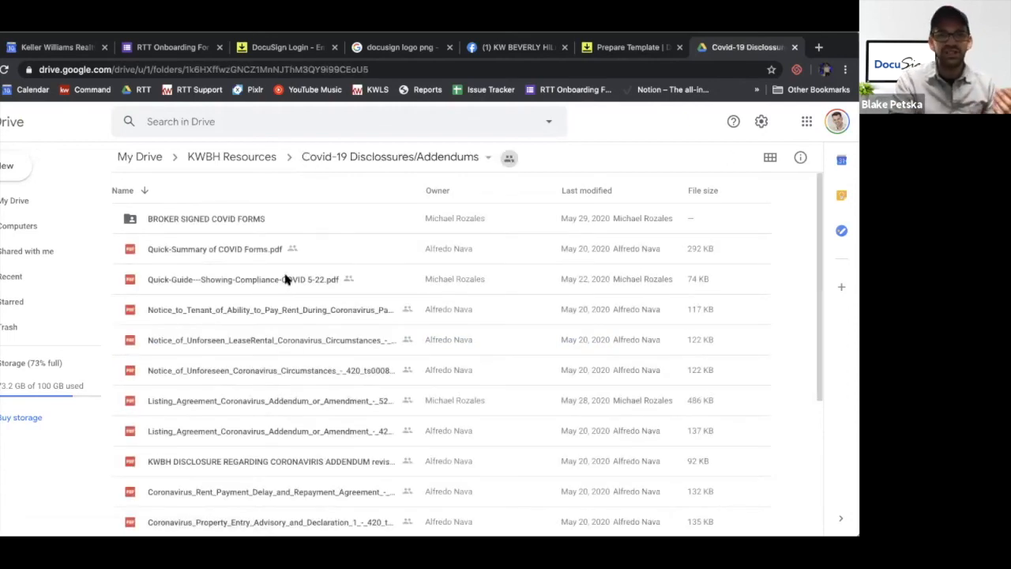
{"action": "double_click", "coordinate": [203, 218]}
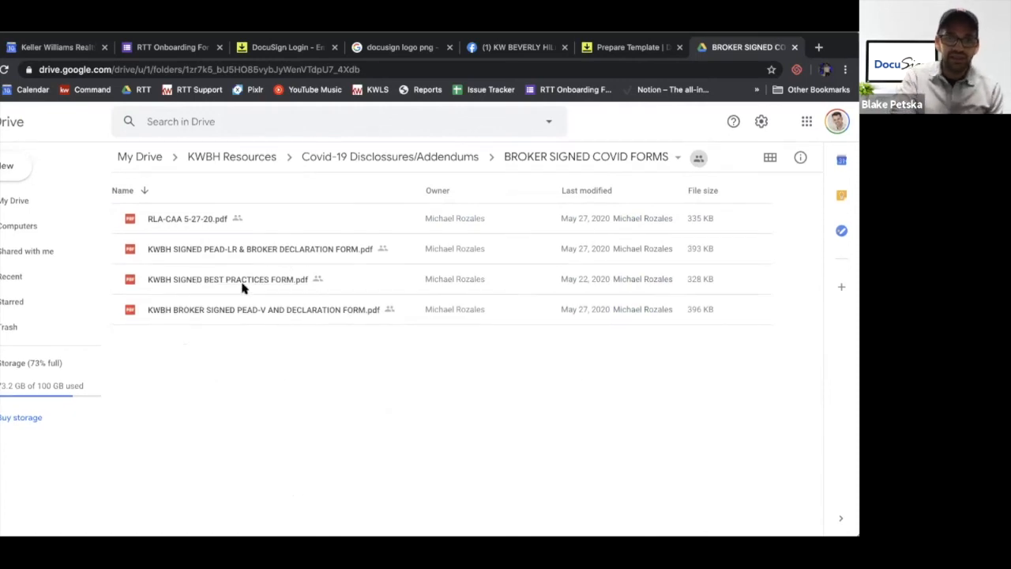
{"action": "left_click", "coordinate": [294, 249]}
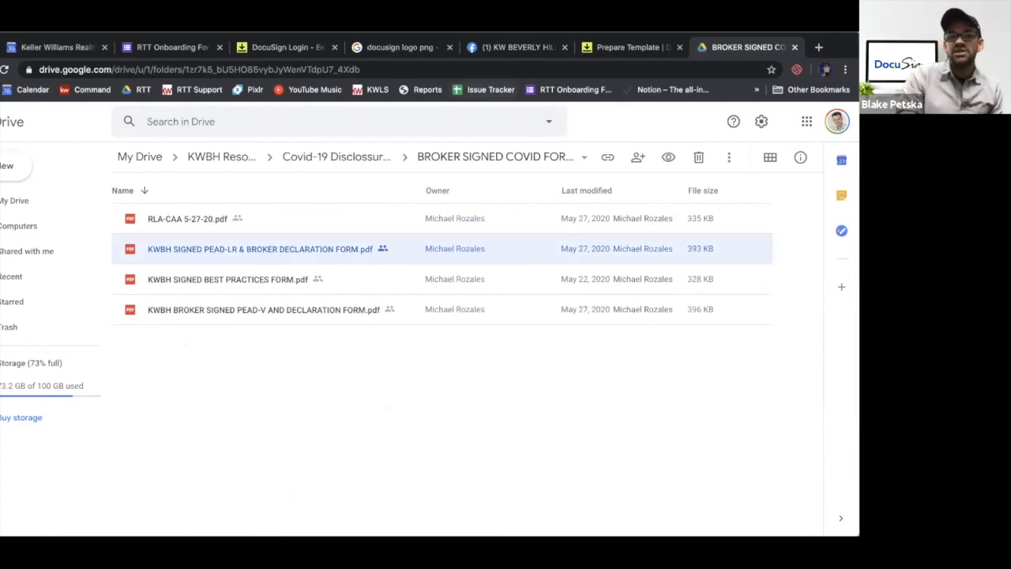
Return to the DocuSign template and upload the KWBH BROKER SIGNED PEAD-V AND DECLARATION FORM PDF as its document
{"action": "left_click", "coordinate": [614, 51]}
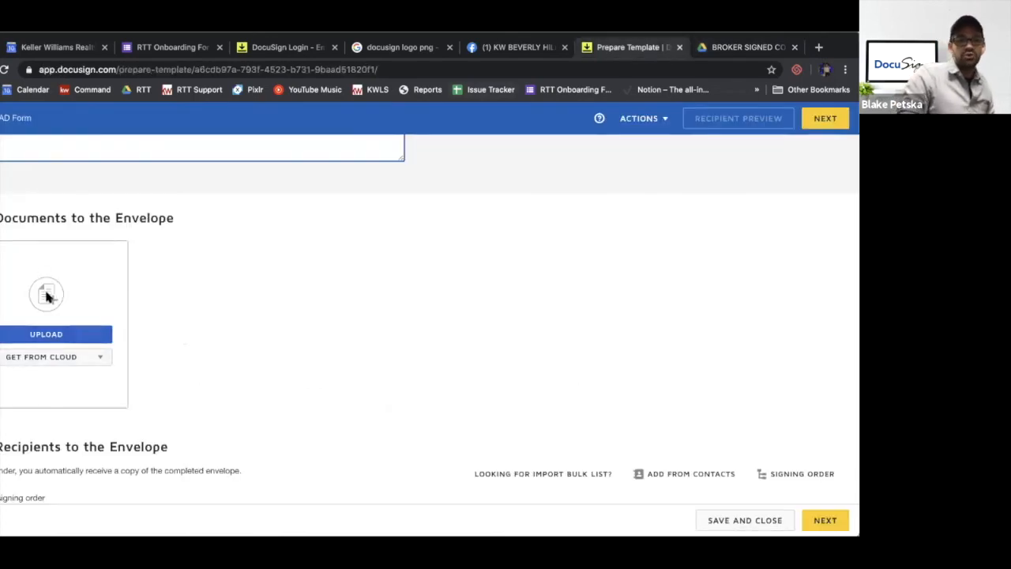
{"action": "left_click", "coordinate": [46, 336]}
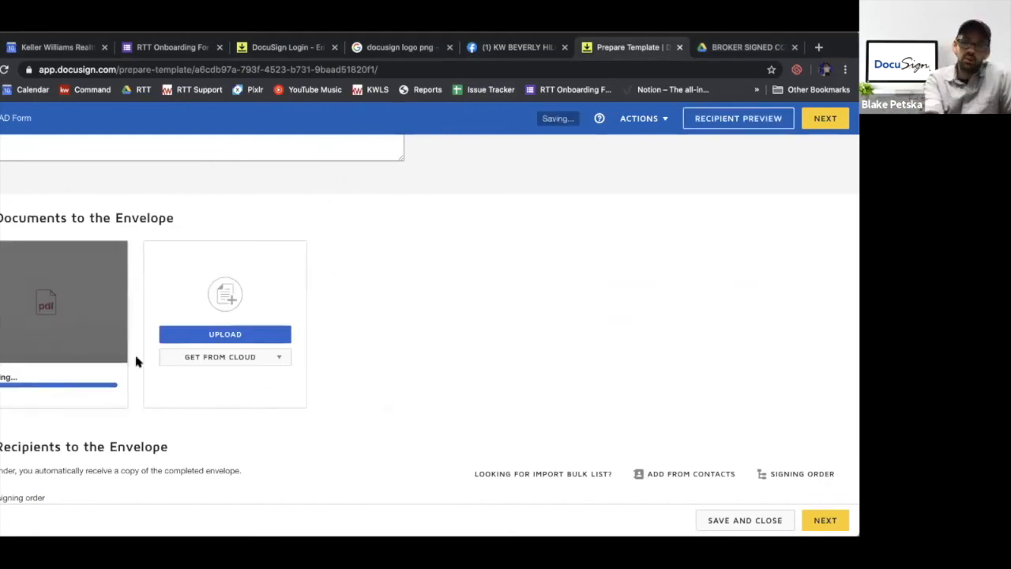
{"action": "scroll", "coordinate": [122, 345], "scroll_direction": "down", "scroll_amount": 3}
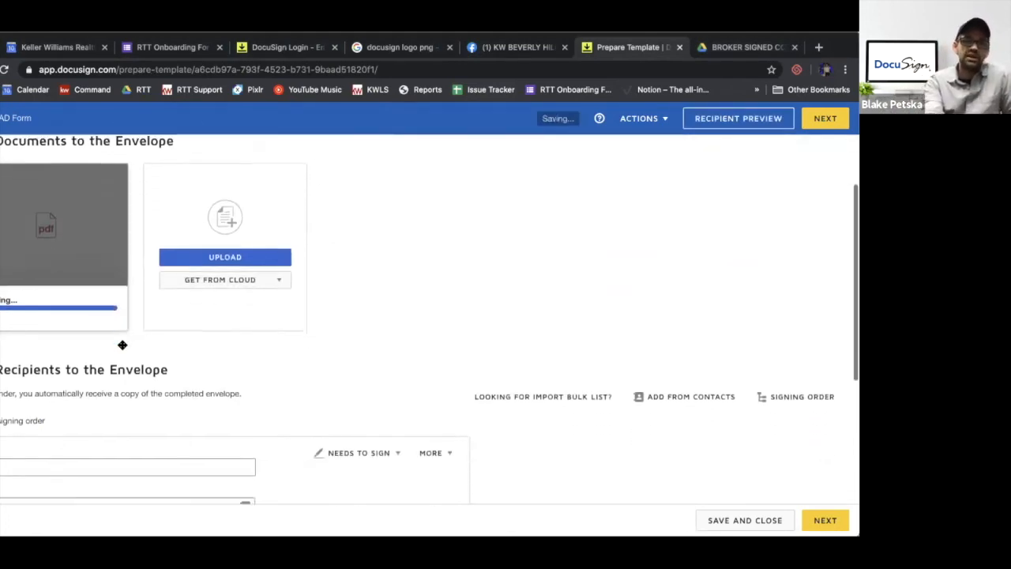
{"action": "scroll", "coordinate": [46, 418], "scroll_direction": "down", "scroll_amount": 1}
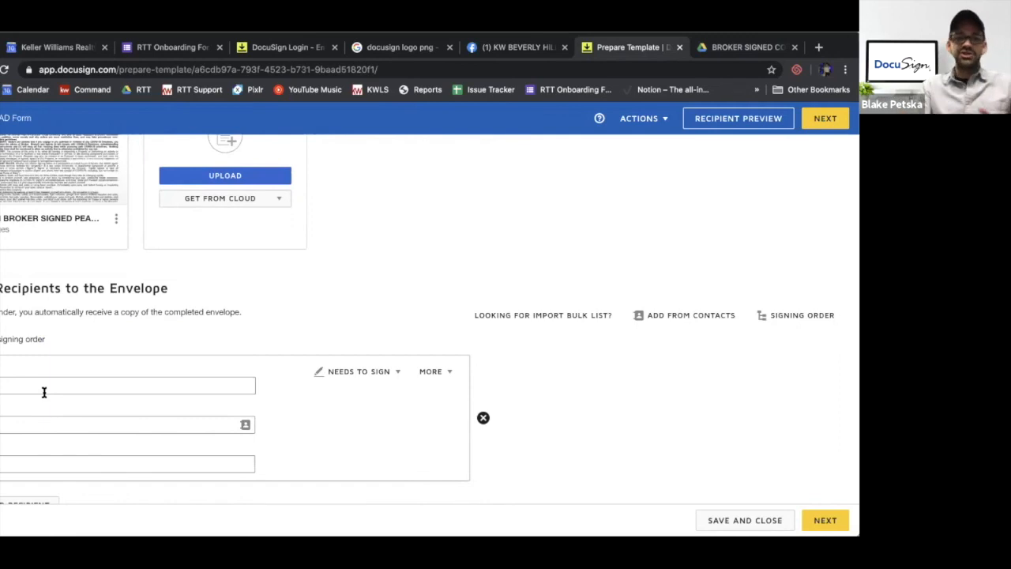
Extend the template's name to "PEAD Form - Buyer"
{"action": "scroll", "coordinate": [45, 393], "scroll_direction": "up", "scroll_amount": 3}
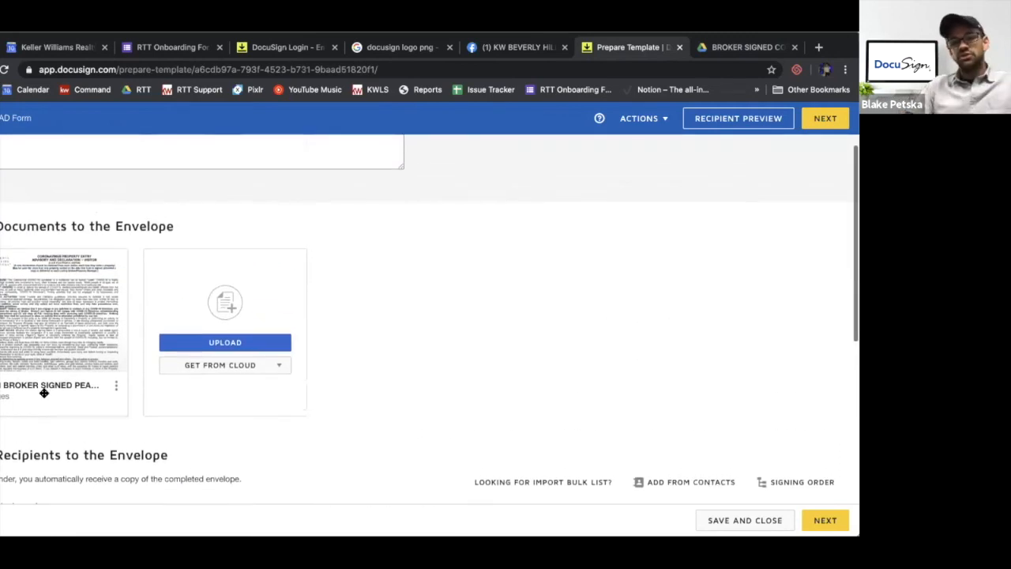
{"action": "scroll", "coordinate": [45, 392], "scroll_direction": "up", "scroll_amount": 1}
{"action": "left_click", "coordinate": [45, 187]}
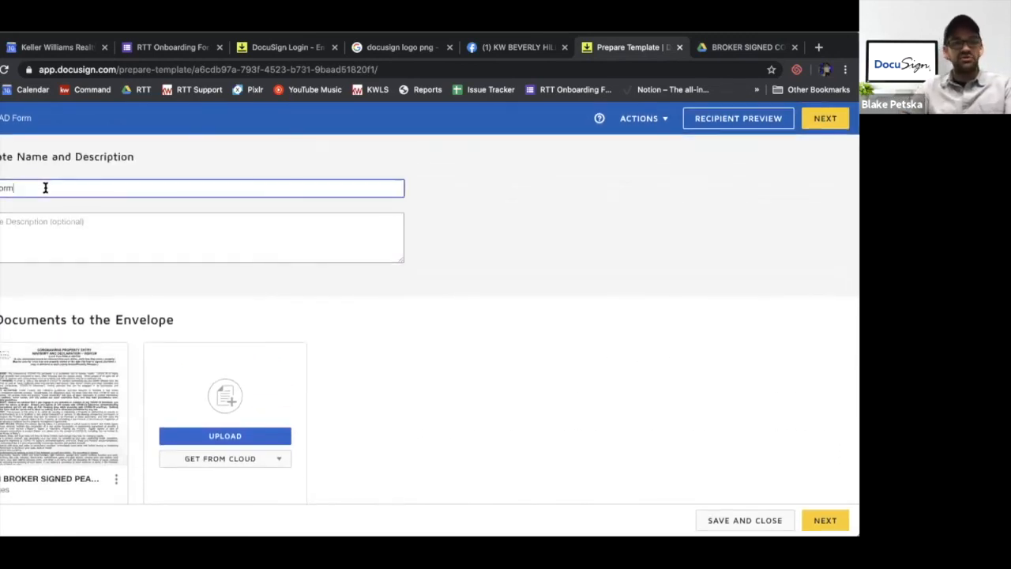
{"action": "type", "text": "- Buyer"}
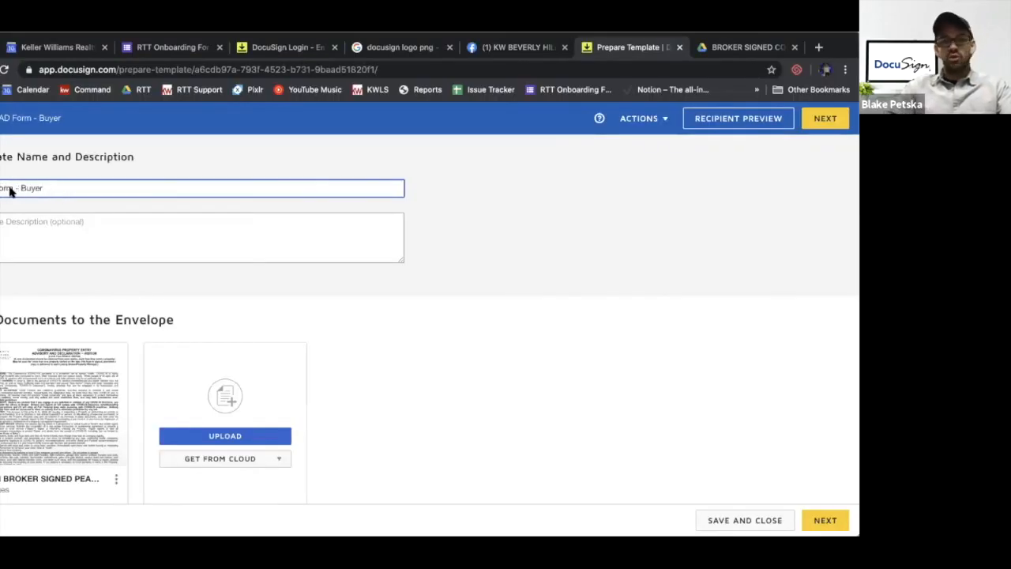
{"action": "scroll", "coordinate": [58, 192], "scroll_direction": "down", "scroll_amount": 5}
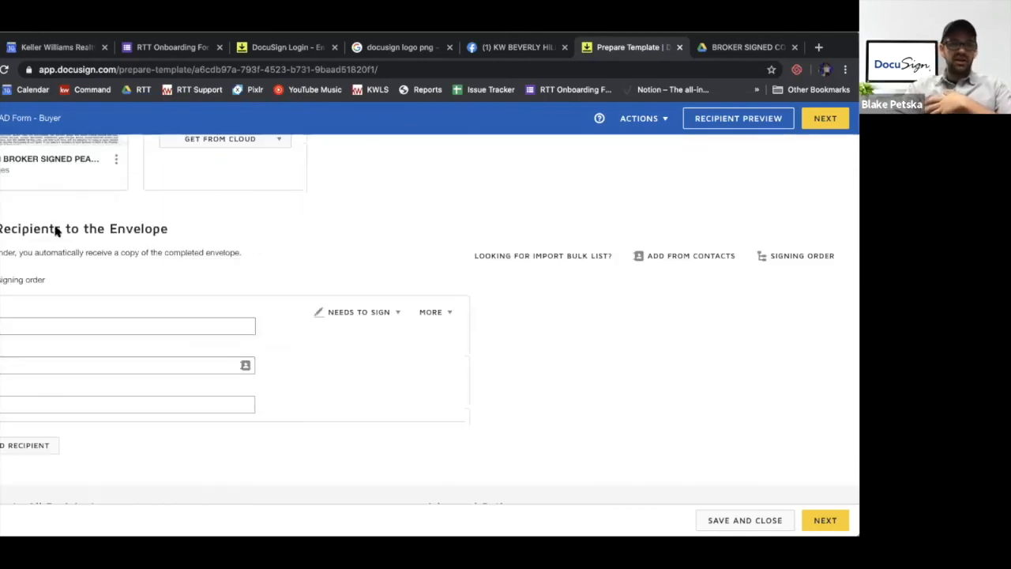
Assign the role Buyer 1 to the first recipient and add a second recipient with the role Buyer 2
{"action": "scroll", "coordinate": [56, 229], "scroll_direction": "down", "scroll_amount": 1}
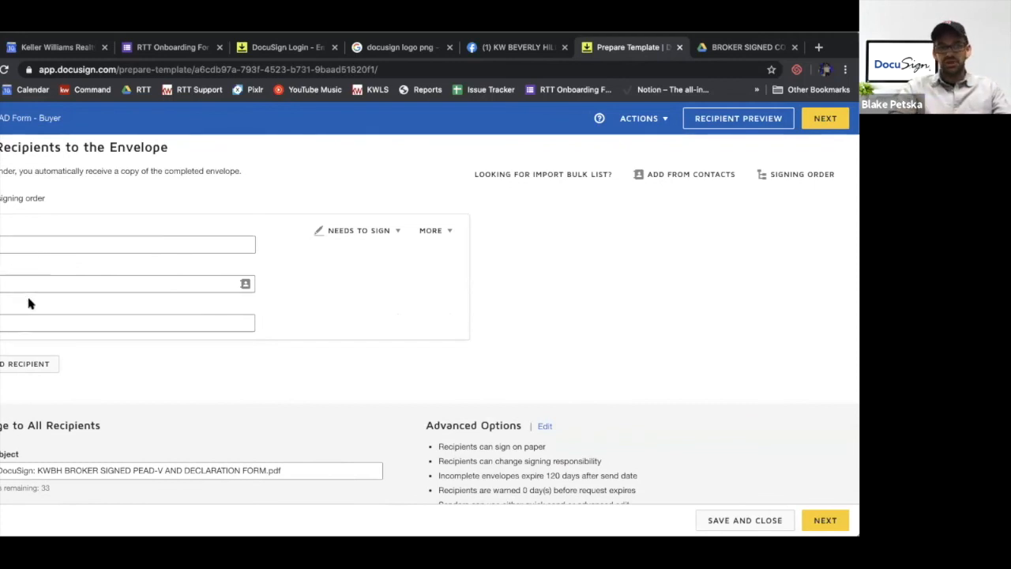
{"action": "left_click", "coordinate": [32, 237]}
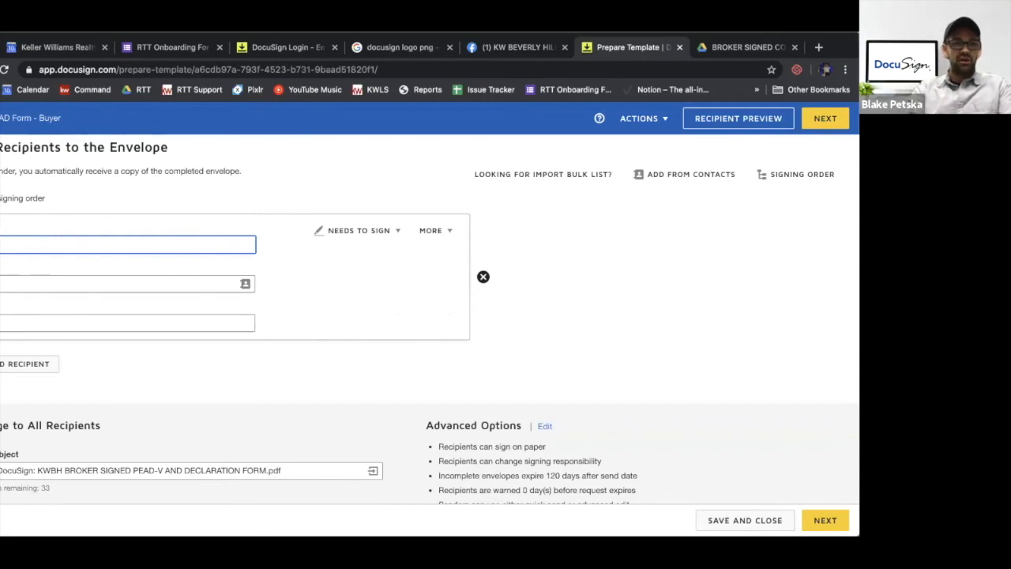
{"action": "type", "text": "Buyer 1"}
{"action": "left_click", "coordinate": [14, 364]}
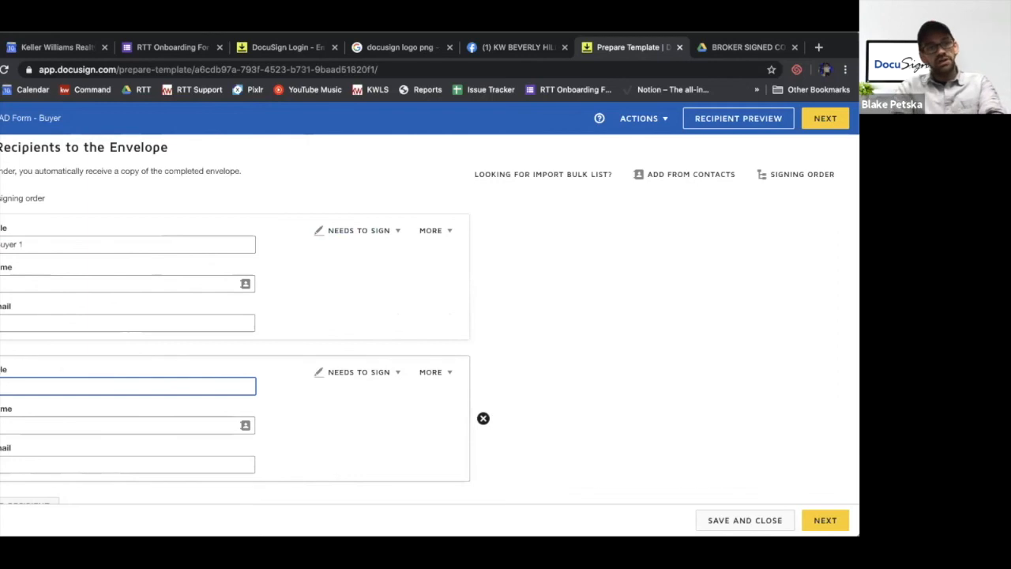
{"action": "type", "text": "Buyer 2"}
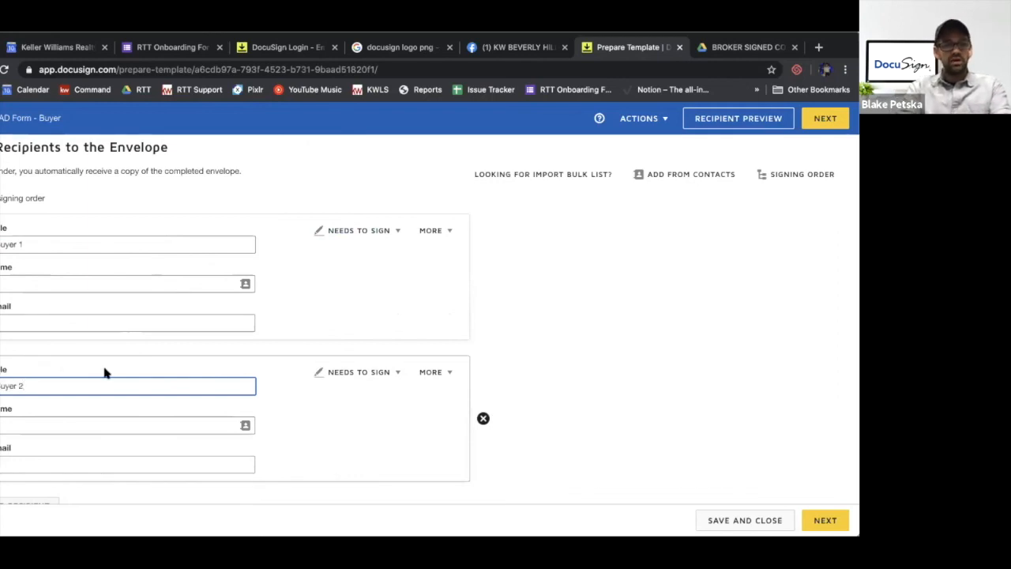
Add a third recipient to the template with the role Buyer's Agent
{"action": "scroll", "coordinate": [105, 372], "scroll_direction": "down", "scroll_amount": 2}
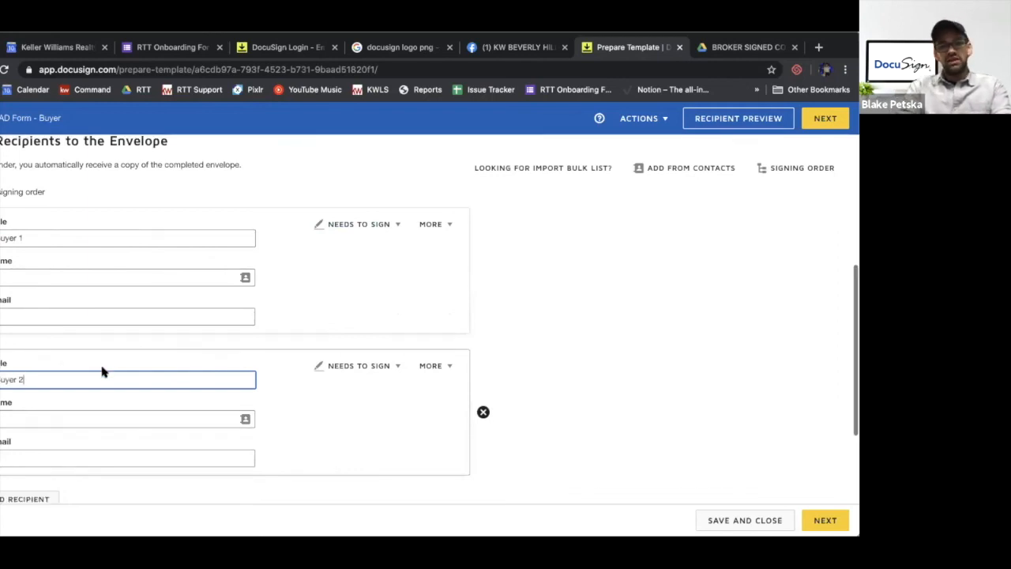
{"action": "left_click", "coordinate": [26, 345]}
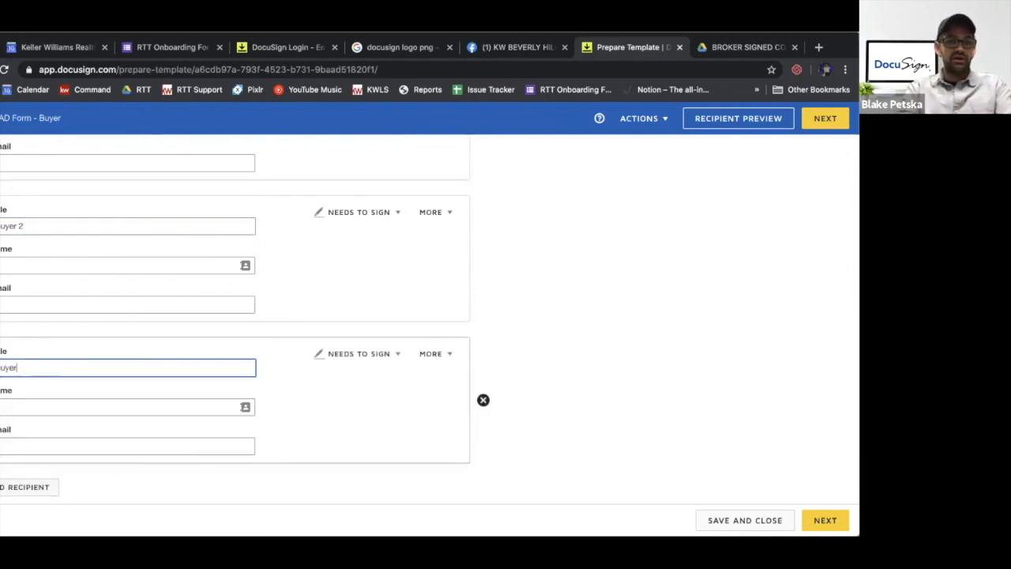
{"action": "type", "text": "Buyer's Agent"}
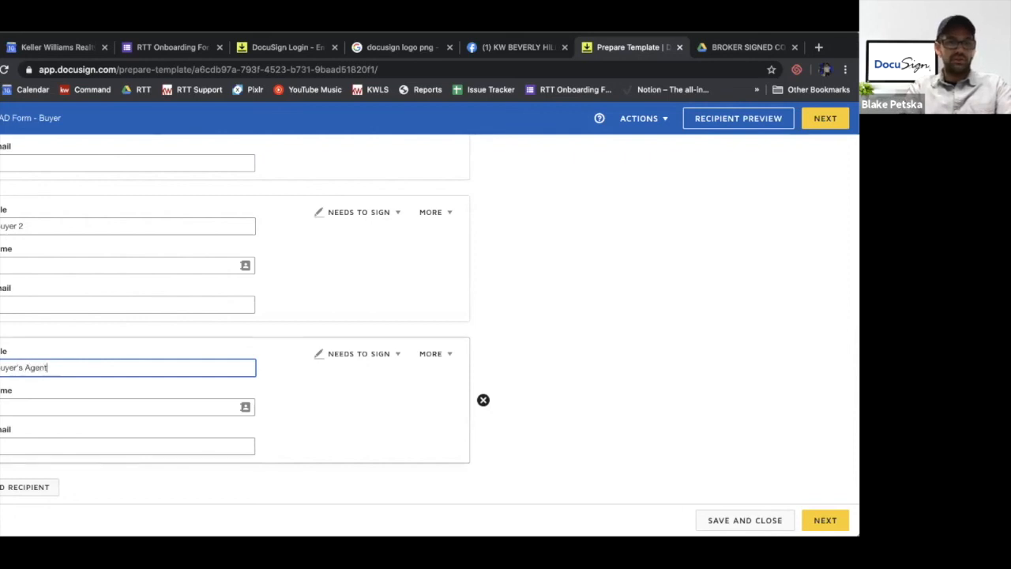
{"action": "left_click", "coordinate": [577, 299]}
Review the template's recipients and document, and continue to placing fields on the PEAD-V form
{"action": "scroll", "coordinate": [577, 299], "scroll_direction": "up", "scroll_amount": 1}
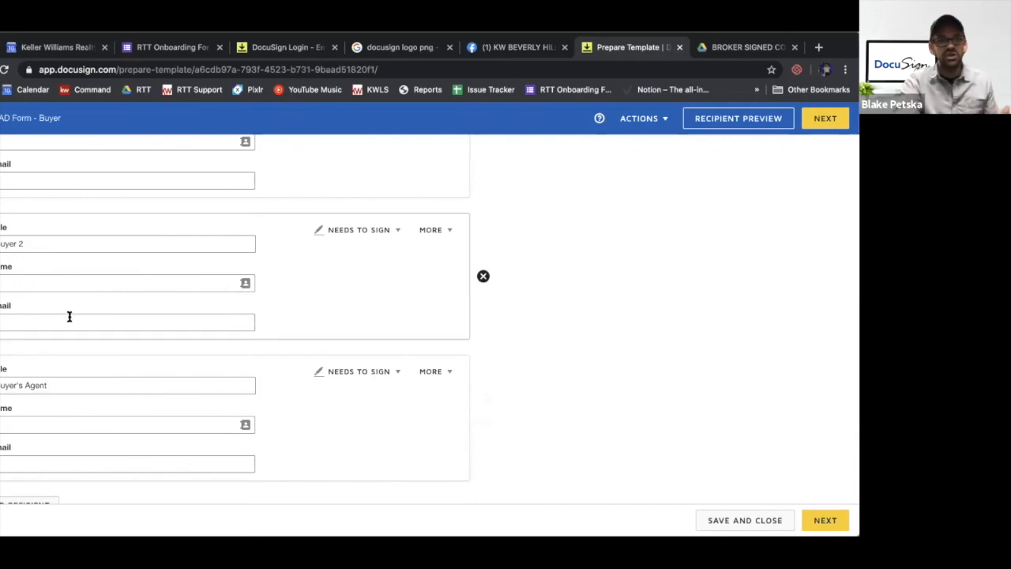
{"action": "scroll", "coordinate": [70, 321], "scroll_direction": "up", "scroll_amount": 5}
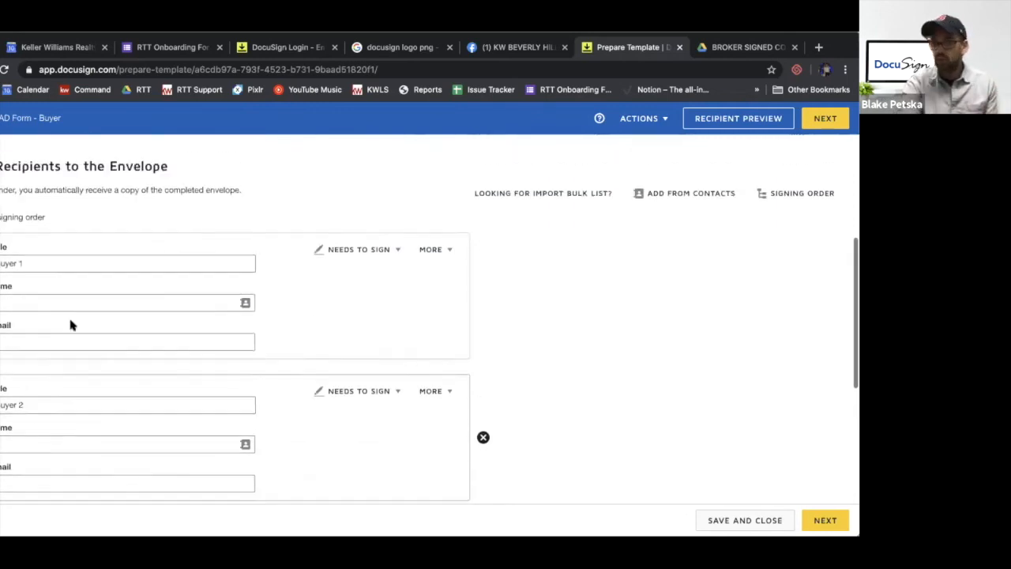
{"action": "scroll", "coordinate": [70, 325], "scroll_direction": "up", "scroll_amount": 3}
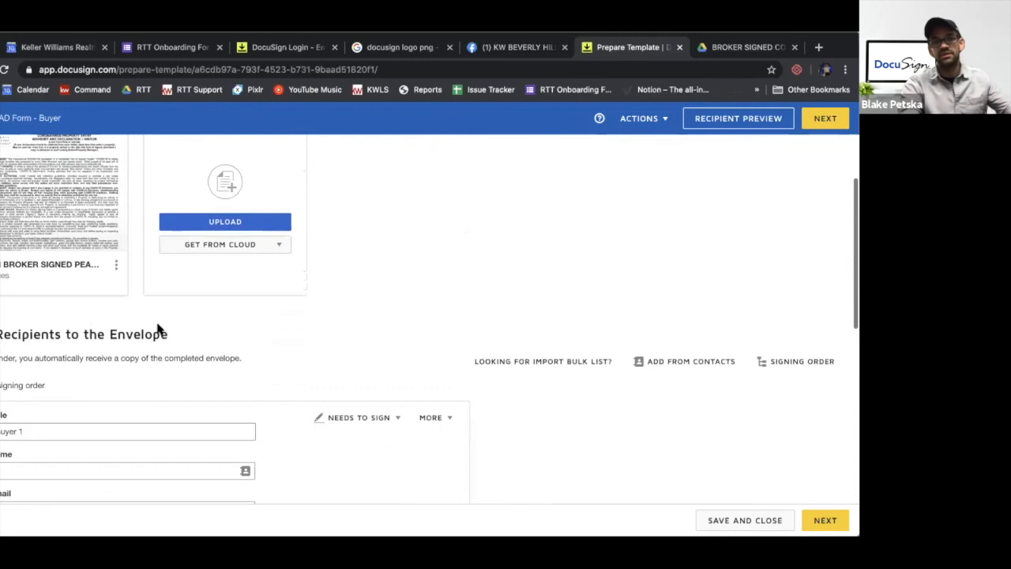
{"action": "scroll", "coordinate": [253, 455], "scroll_direction": "down", "scroll_amount": 5}
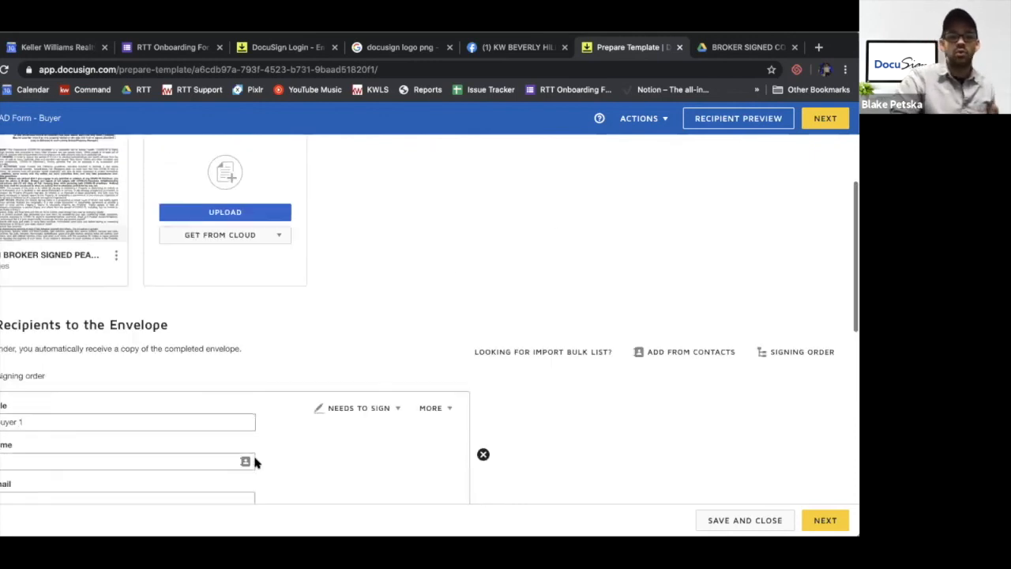
{"action": "scroll", "coordinate": [253, 452], "scroll_direction": "up", "scroll_amount": 5}
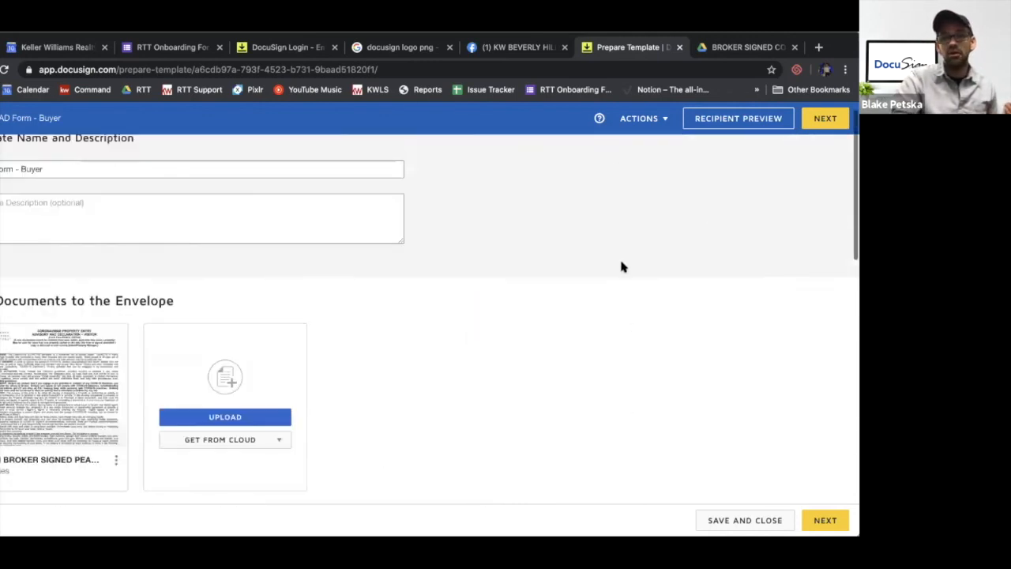
{"action": "left_click", "coordinate": [829, 121]}
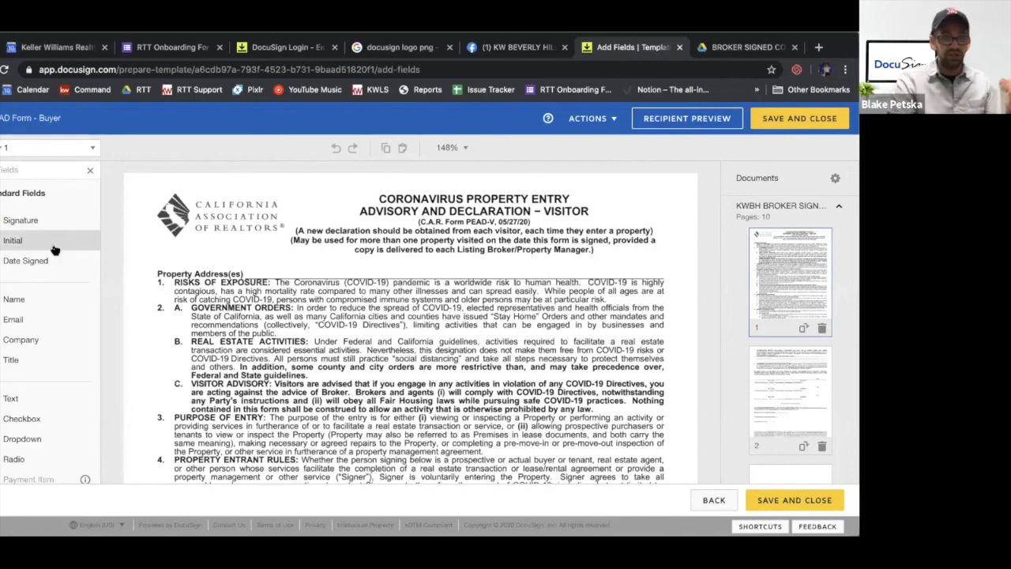
Examine page 1 of the PEAD-V form from the property address line down to the signer's initials blanks
{"action": "scroll", "coordinate": [304, 398], "scroll_direction": "down", "scroll_amount": 10}
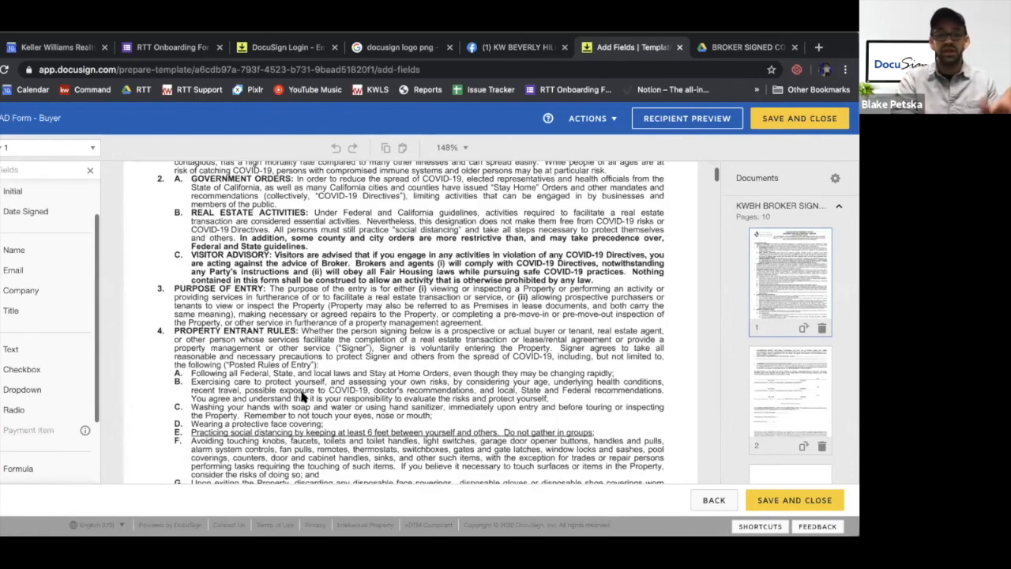
{"action": "scroll", "coordinate": [302, 397], "scroll_direction": "down", "scroll_amount": 2}
{"action": "scroll", "coordinate": [303, 397], "scroll_direction": "up", "scroll_amount": 5}
{"action": "scroll", "coordinate": [303, 397], "scroll_direction": "up", "scroll_amount": 3}
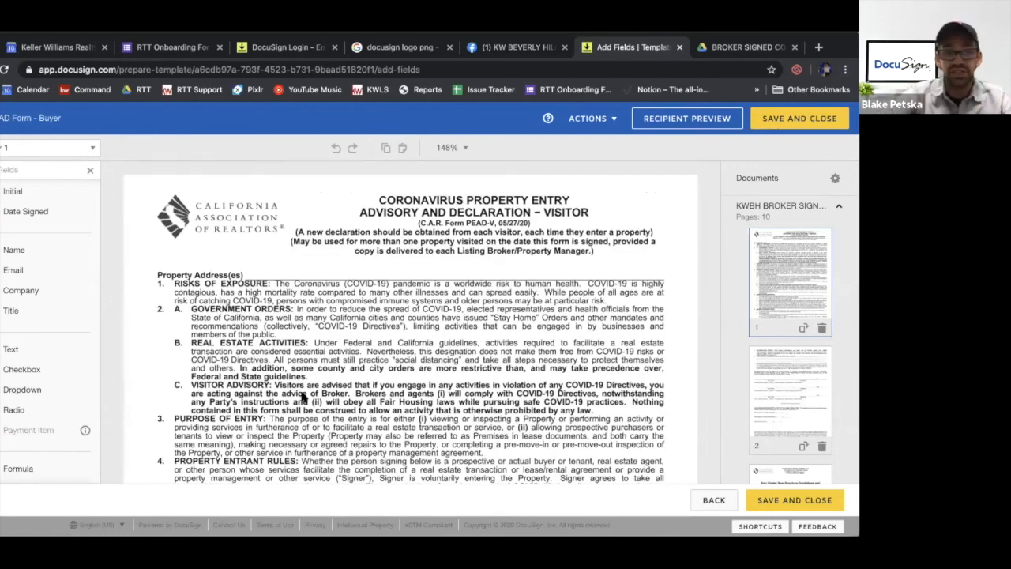
{"action": "scroll", "coordinate": [341, 375], "scroll_direction": "down", "scroll_amount": 5}
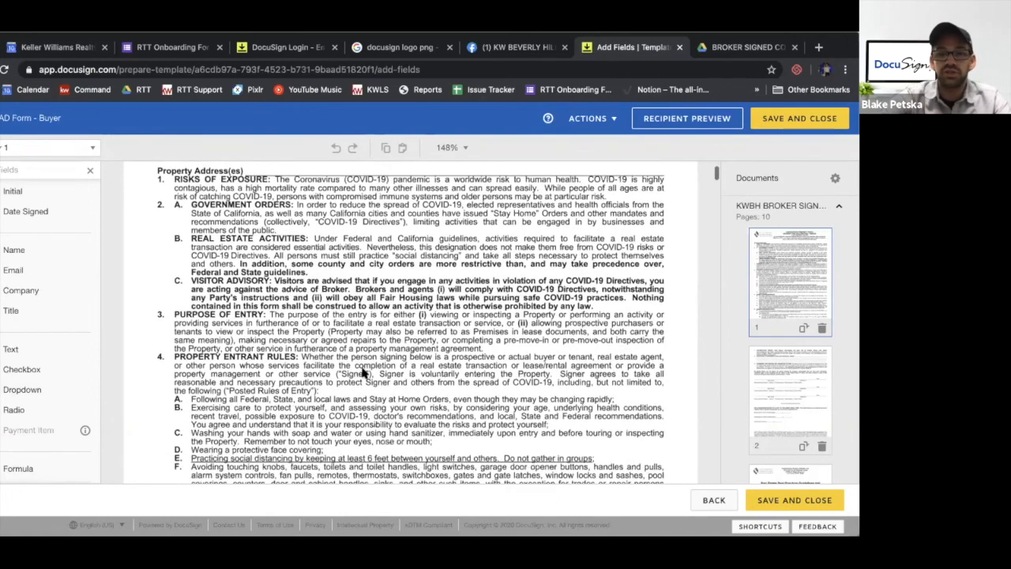
{"action": "scroll", "coordinate": [364, 372], "scroll_direction": "down", "scroll_amount": 1}
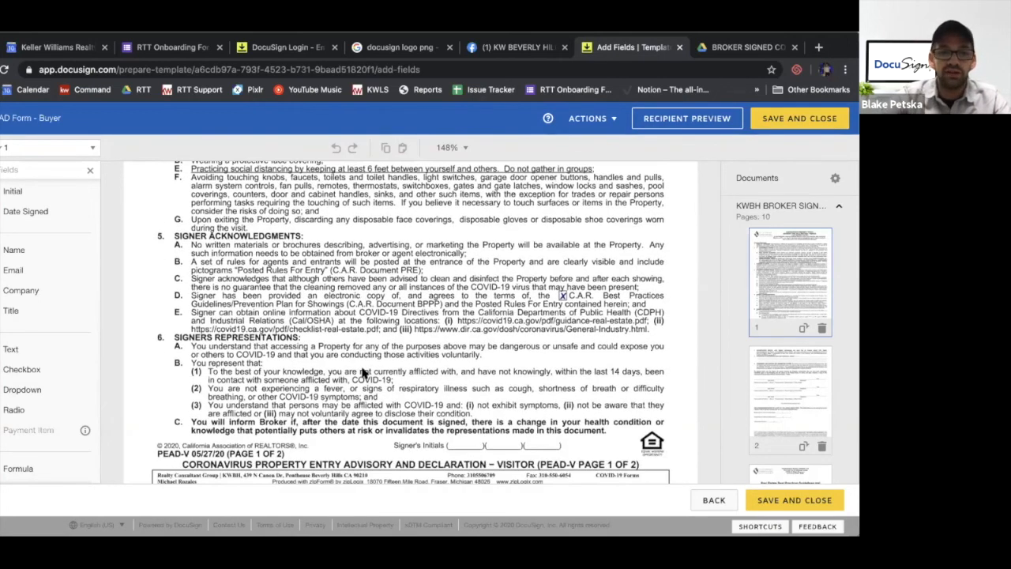
{"action": "scroll", "coordinate": [364, 373], "scroll_direction": "down", "scroll_amount": 1}
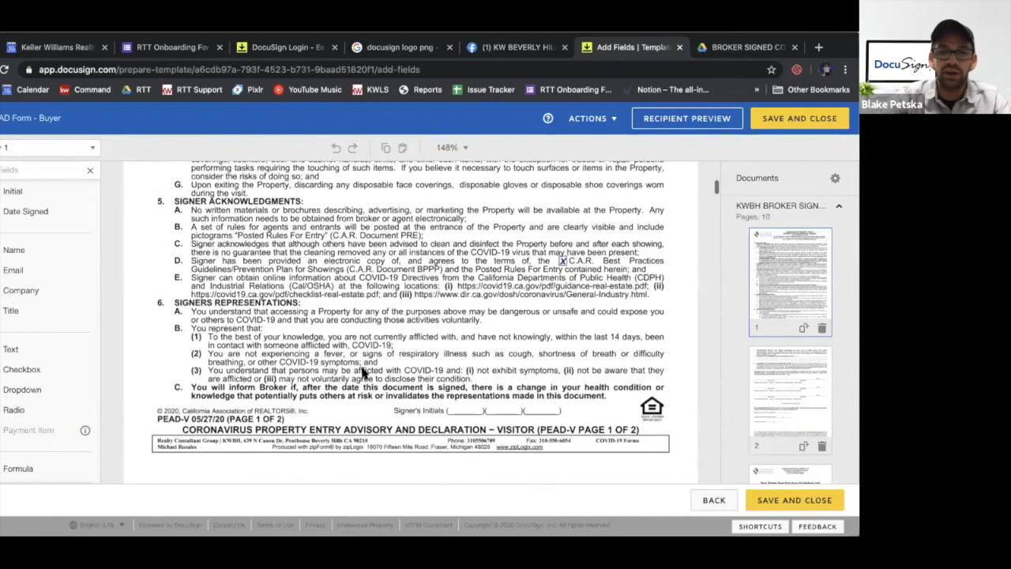
{"action": "scroll", "coordinate": [364, 374], "scroll_direction": "up", "scroll_amount": 1}
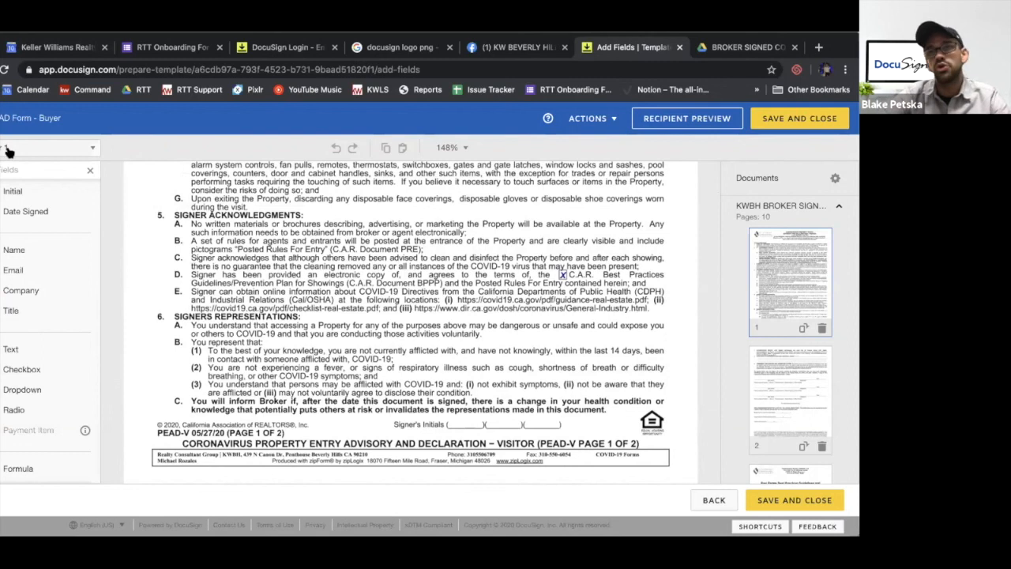
Try out a Signature field for Buyer 1 and another for Buyer 2 over the Signers Representations section, and delete both
{"action": "scroll", "coordinate": [10, 193], "scroll_direction": "up", "scroll_amount": 2}
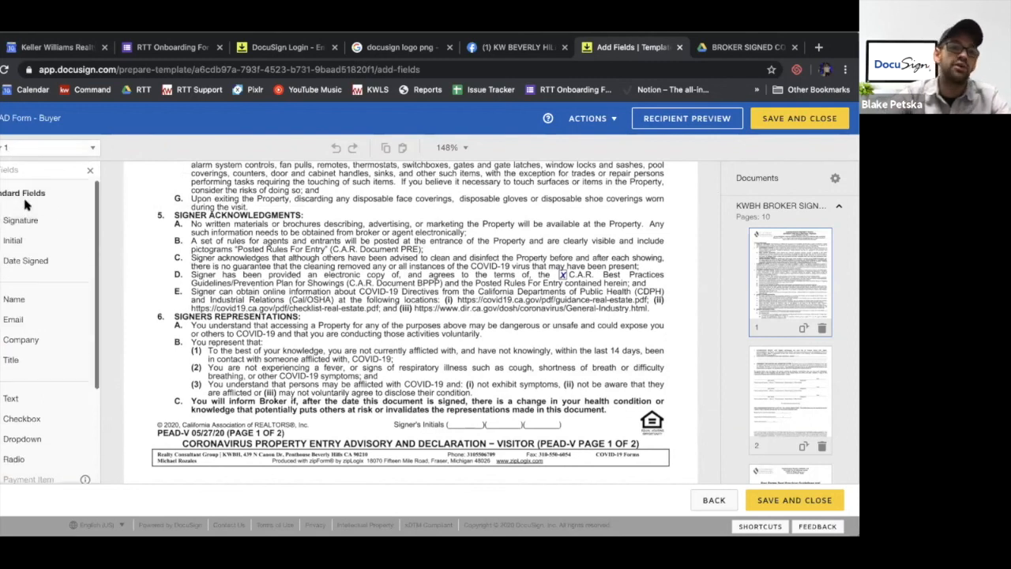
{"action": "mouse_move", "coordinate": [10, 227]}
{"action": "left_mouse_down"}
{"action": "mouse_move", "coordinate": [224, 287]}
{"action": "mouse_move", "coordinate": [336, 344]}
{"action": "left_mouse_up"}
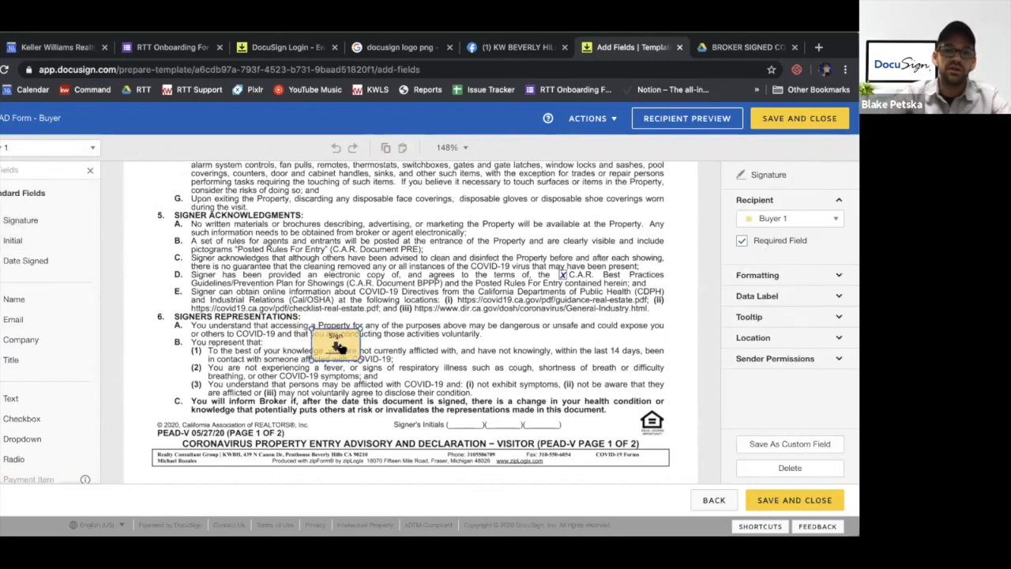
{"action": "left_click", "coordinate": [3, 148]}
{"action": "left_click", "coordinate": [23, 191]}
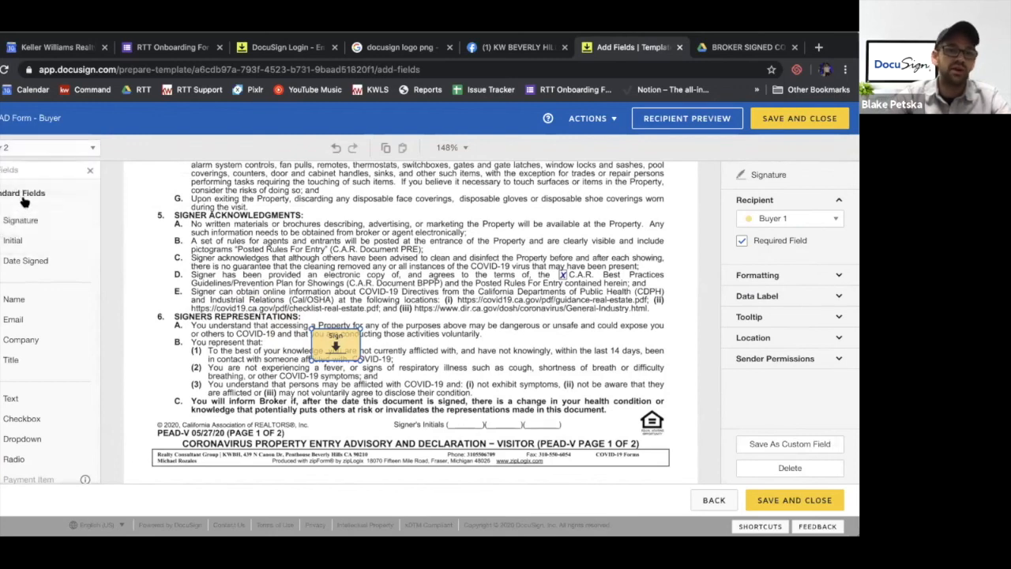
{"action": "mouse_move", "coordinate": [21, 220]}
{"action": "left_mouse_down"}
{"action": "mouse_move", "coordinate": [340, 357]}
{"action": "mouse_move", "coordinate": [445, 371]}
{"action": "left_mouse_up"}
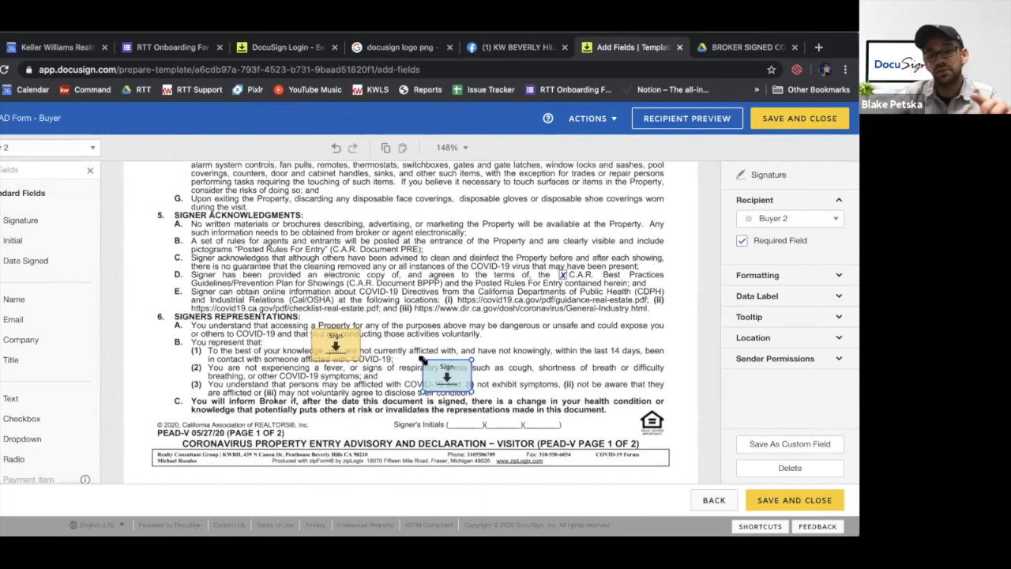
{"action": "key", "text": "Delete"}
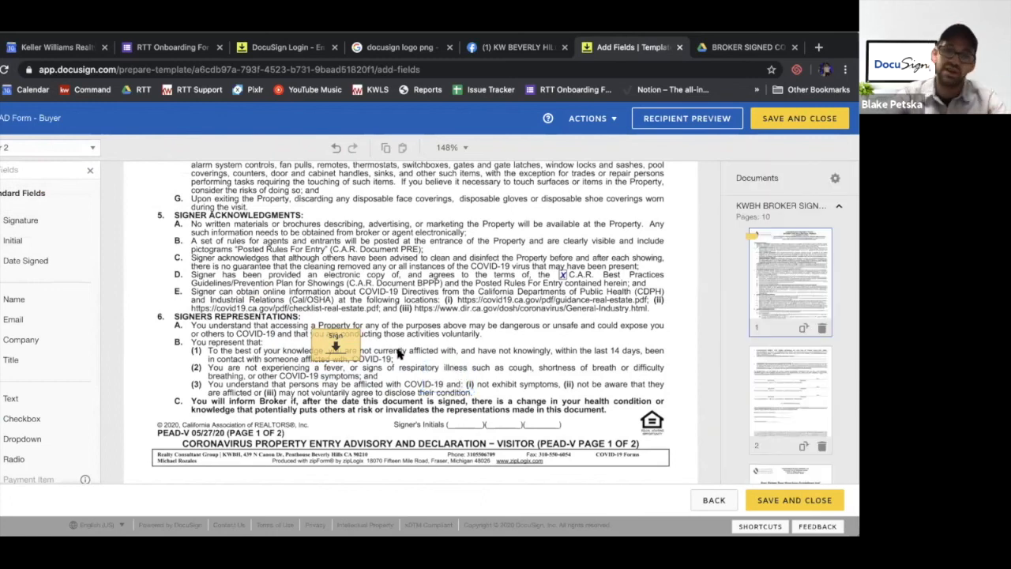
{"action": "left_click", "coordinate": [335, 342]}
{"action": "key", "text": "Delete"}
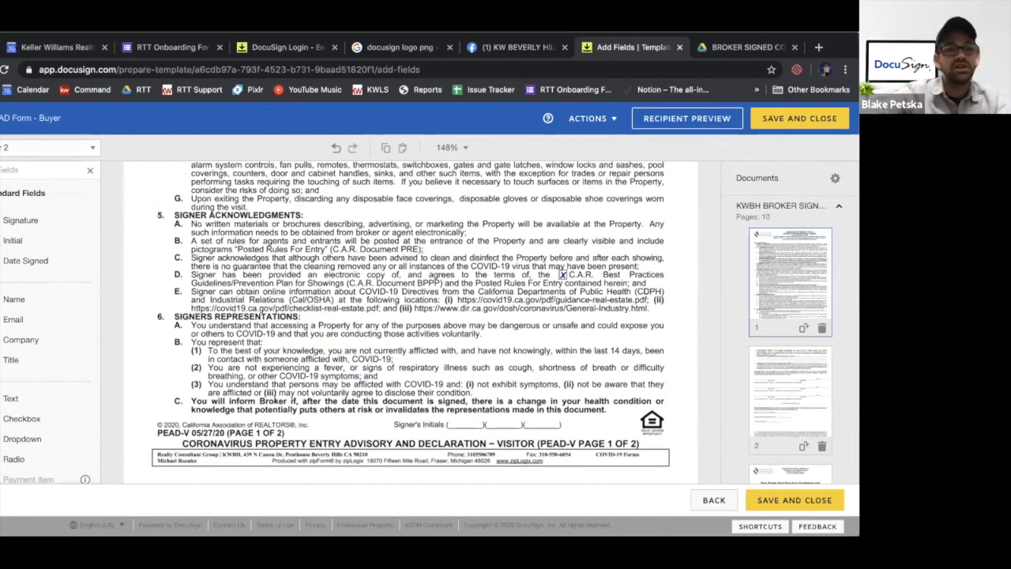
Place an Initial field for Buyer 1 on the first Signer's Initials blank at the foot of page 1
{"action": "left_click", "coordinate": [28, 150]}
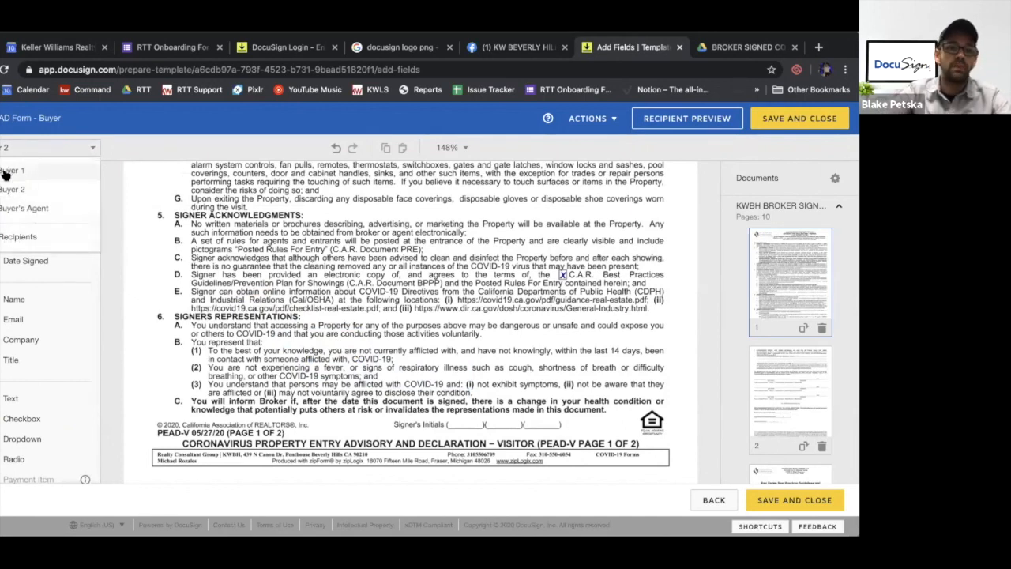
{"action": "left_click", "coordinate": [6, 172]}
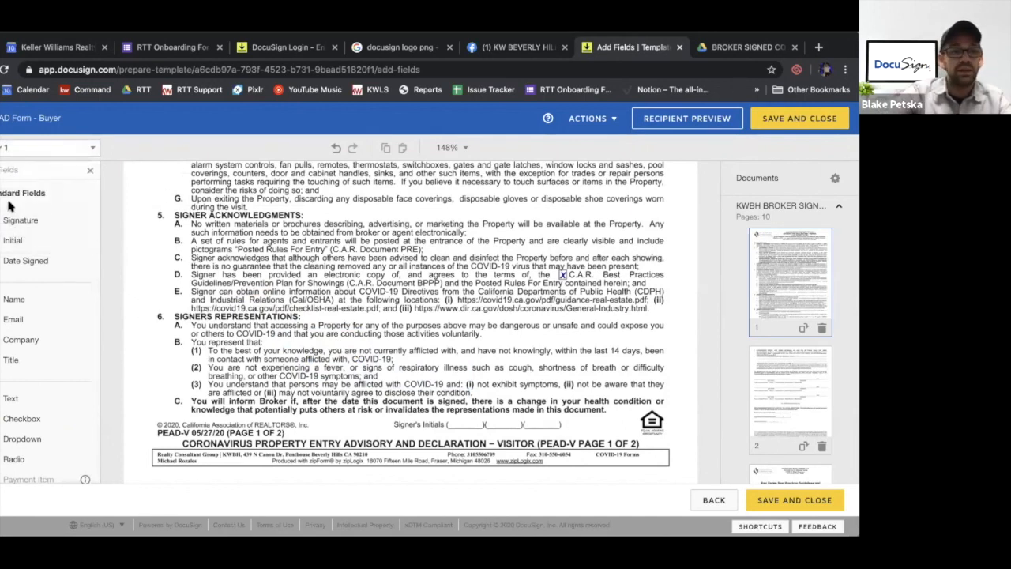
{"action": "left_click", "coordinate": [18, 243]}
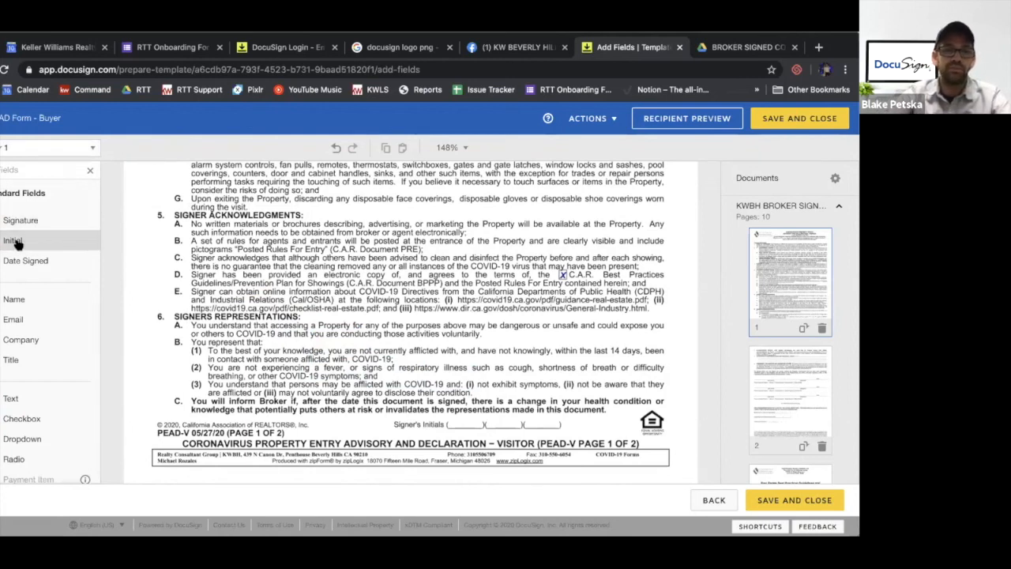
{"action": "left_click", "coordinate": [39, 242]}
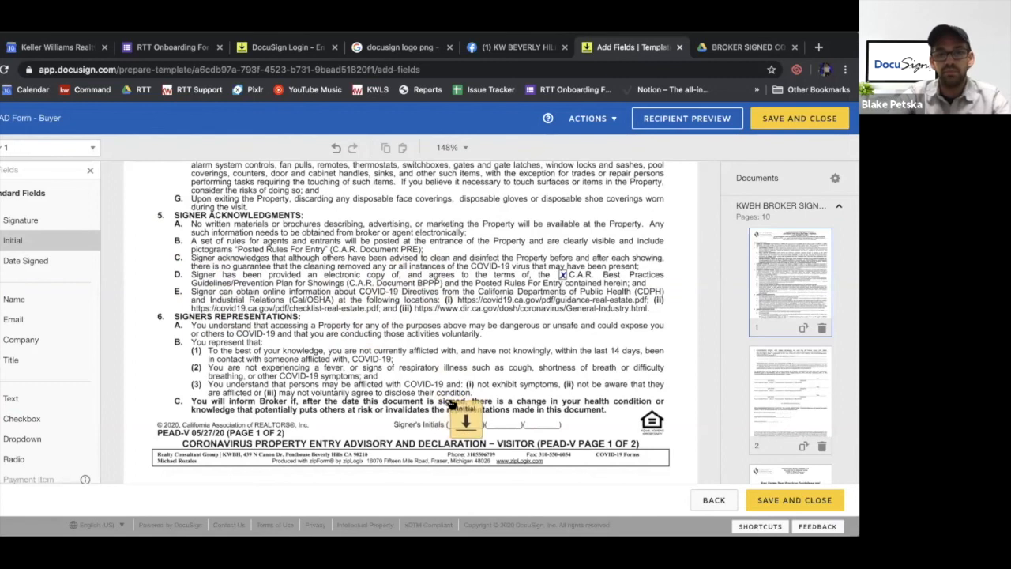
{"action": "left_click", "coordinate": [449, 404]}
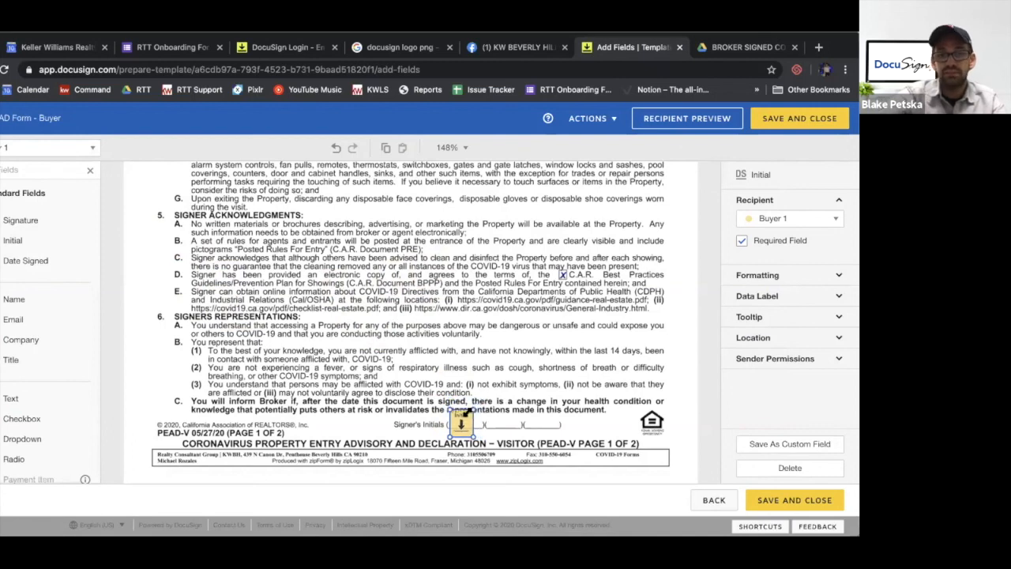
{"action": "left_click", "coordinate": [515, 393]}
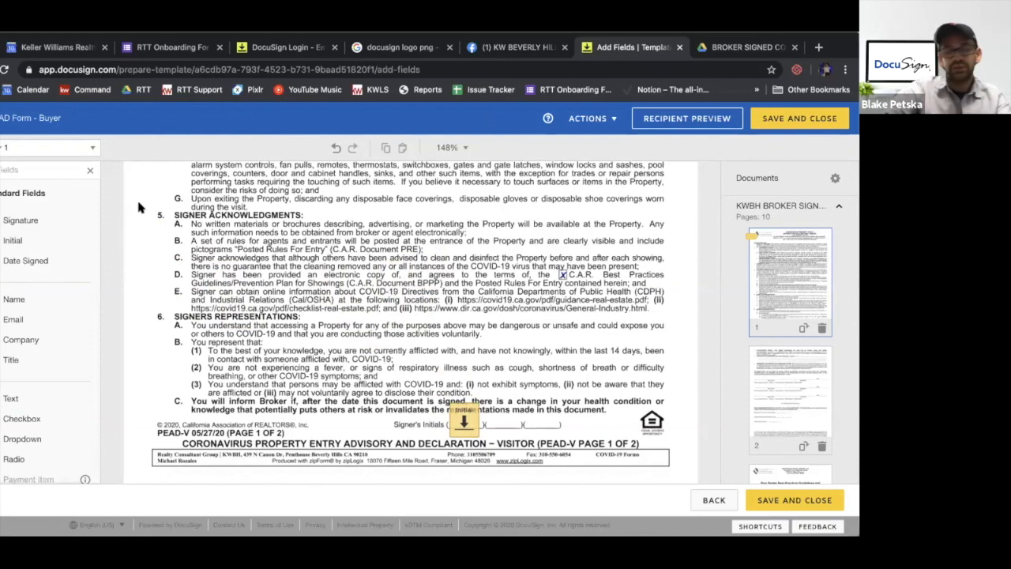
Place an Initial field for Buyer 2 on the second Signer's Initials blank of page 1
{"action": "left_click", "coordinate": [20, 150]}
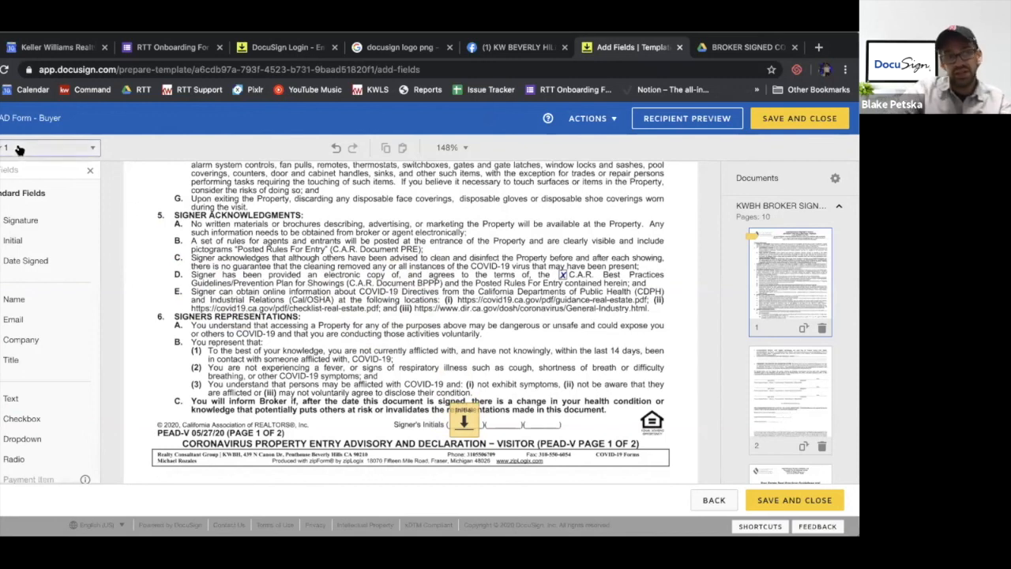
{"action": "left_click", "coordinate": [16, 191]}
{"action": "left_click_drag", "start_coordinate": [28, 247], "coordinate": [488, 404]}
{"action": "left_click", "coordinate": [537, 355]}
{"action": "scroll", "coordinate": [539, 360], "scroll_direction": "down", "scroll_amount": 10}
{"action": "scroll", "coordinate": [541, 361], "scroll_direction": "up", "scroll_amount": 10}
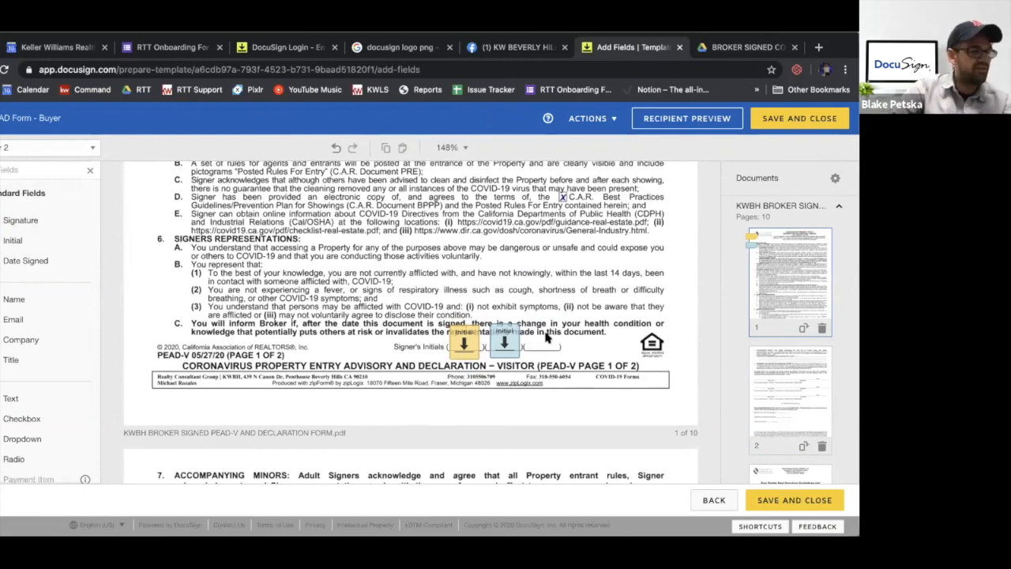
{"action": "scroll", "coordinate": [545, 337], "scroll_direction": "up", "scroll_amount": 1}
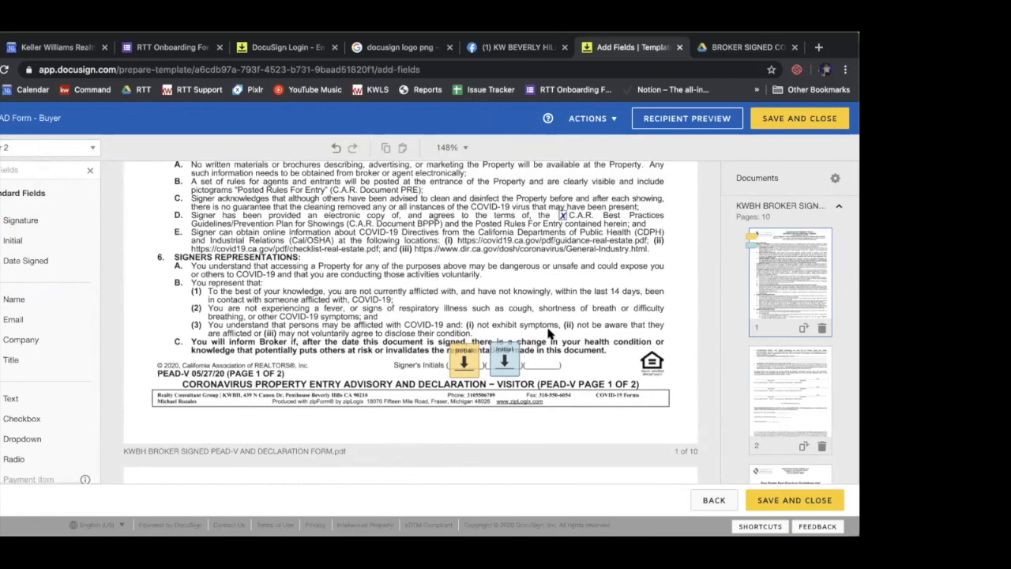
{"action": "scroll", "coordinate": [550, 335], "scroll_direction": "up", "scroll_amount": 1}
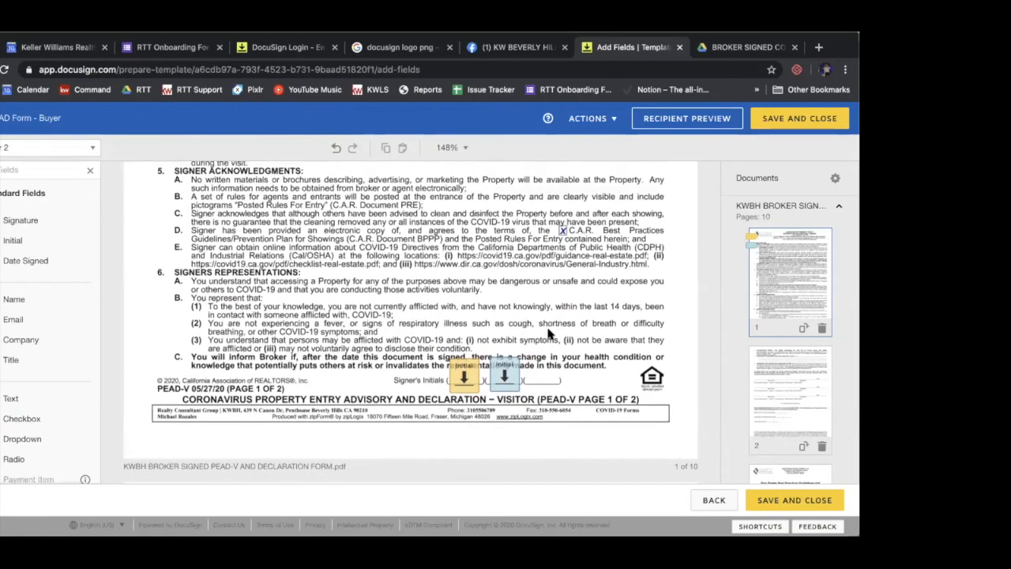
Place an Initial field for the Buyer's Agent on the third Signer's Initials blank of page 1
{"action": "scroll", "coordinate": [551, 335], "scroll_direction": "up", "scroll_amount": 2}
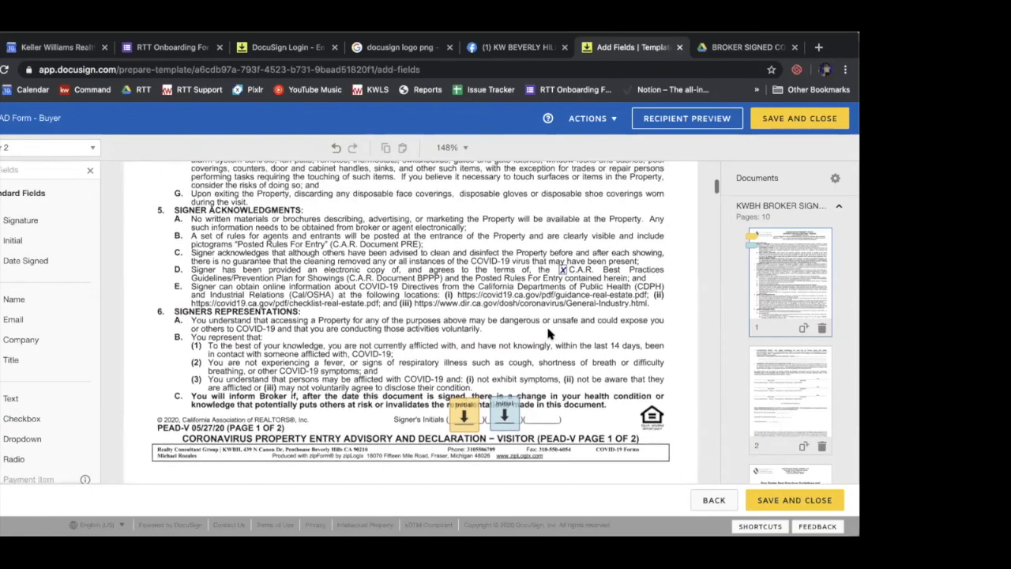
{"action": "left_click", "coordinate": [6, 150]}
{"action": "left_click", "coordinate": [36, 210]}
{"action": "left_click_drag", "start_coordinate": [43, 241], "coordinate": [531, 404]}
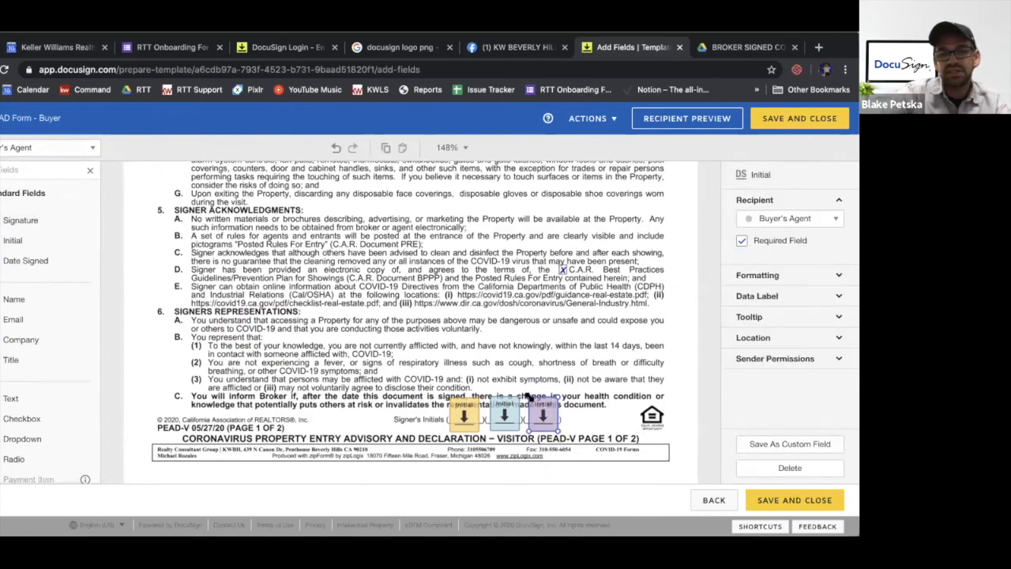
Add a Full Name field and a Signature field for the Buyer's Agent on the third signer line of page 2
{"action": "scroll", "coordinate": [605, 407], "scroll_direction": "down", "scroll_amount": 3}
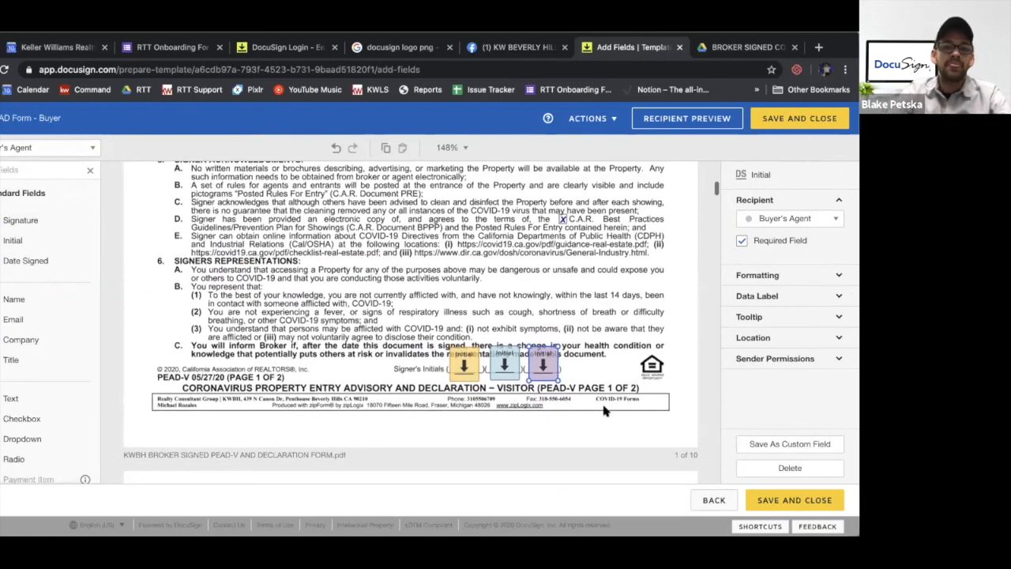
{"action": "scroll", "coordinate": [602, 399], "scroll_direction": "down", "scroll_amount": 5}
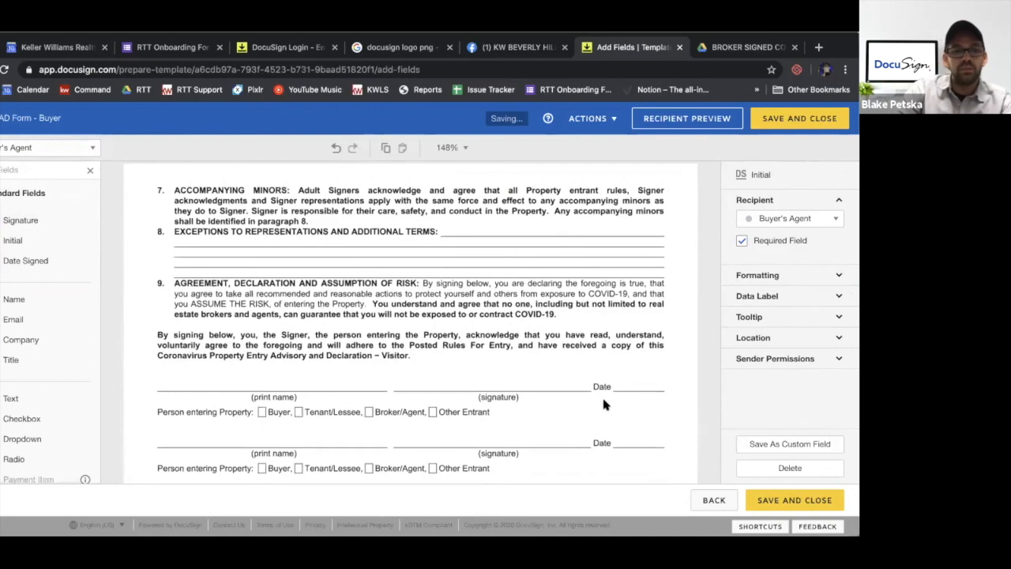
{"action": "scroll", "coordinate": [481, 332], "scroll_direction": "down", "scroll_amount": 2}
{"action": "scroll", "coordinate": [408, 263], "scroll_direction": "up", "scroll_amount": 1}
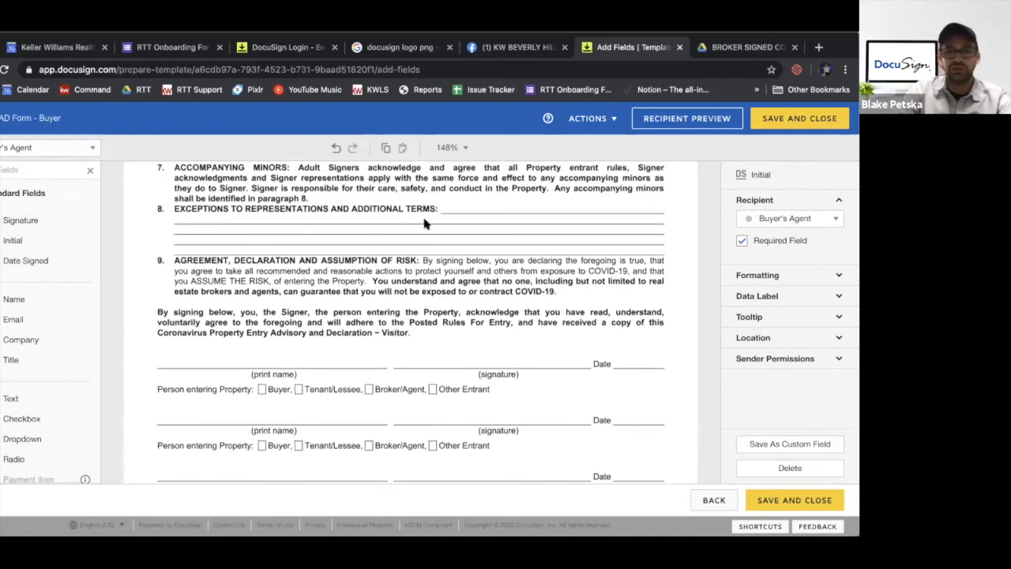
{"action": "scroll", "coordinate": [407, 218], "scroll_direction": "down", "scroll_amount": 2}
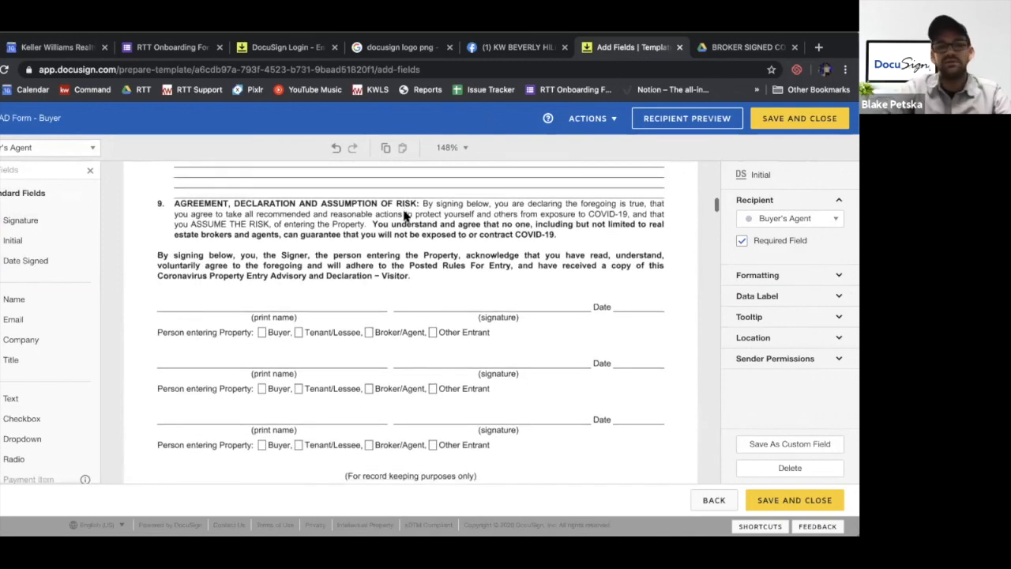
{"action": "scroll", "coordinate": [321, 271], "scroll_direction": "down", "scroll_amount": 2}
{"action": "scroll", "coordinate": [321, 270], "scroll_direction": "up", "scroll_amount": 1}
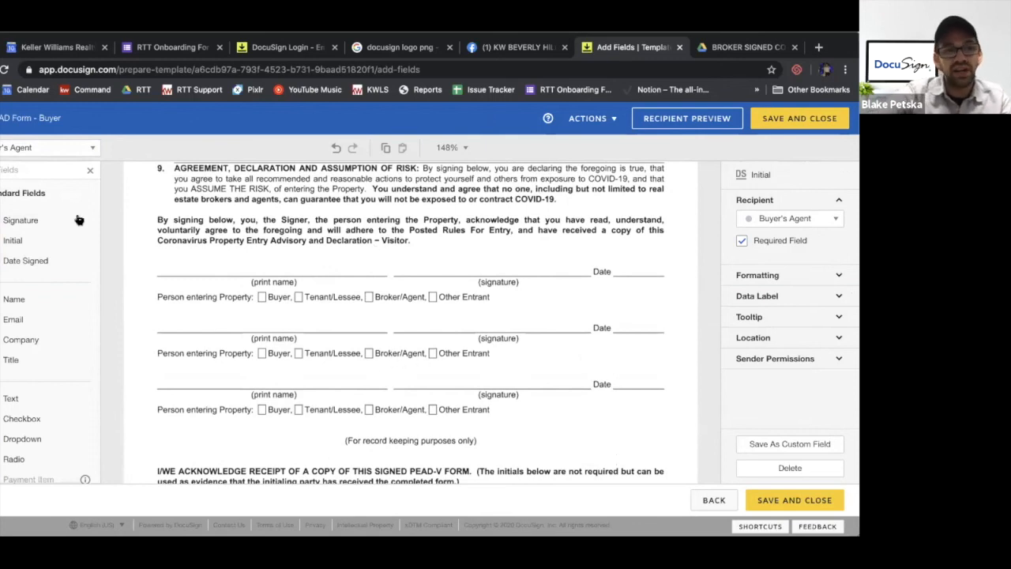
{"action": "left_click", "coordinate": [287, 399]}
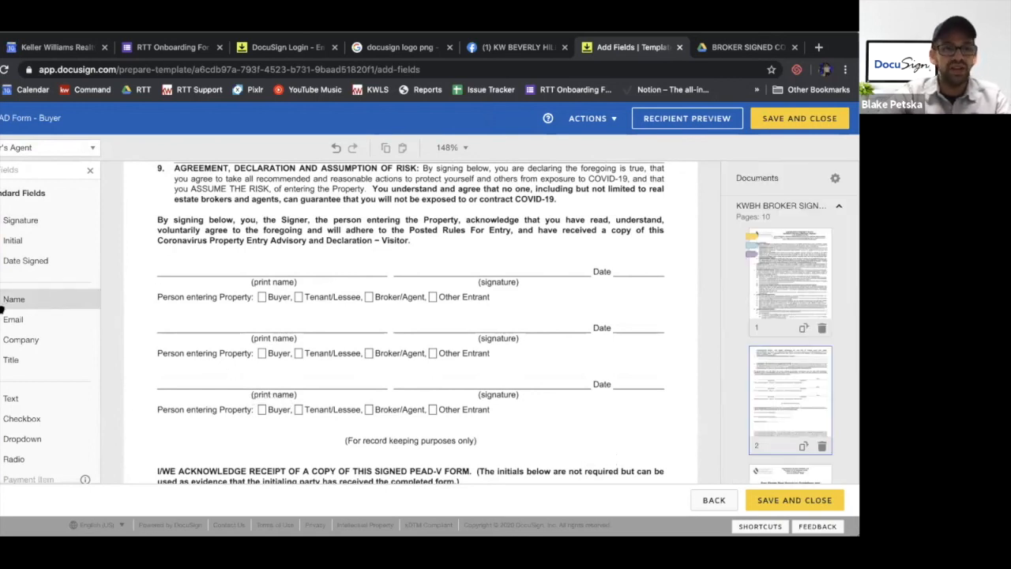
{"action": "mouse_move", "coordinate": [7, 308]}
{"action": "left_mouse_down"}
{"action": "mouse_move", "coordinate": [109, 321]}
{"action": "mouse_move", "coordinate": [253, 379]}
{"action": "mouse_move", "coordinate": [222, 380]}
{"action": "mouse_move", "coordinate": [242, 379]}
{"action": "left_mouse_up"}
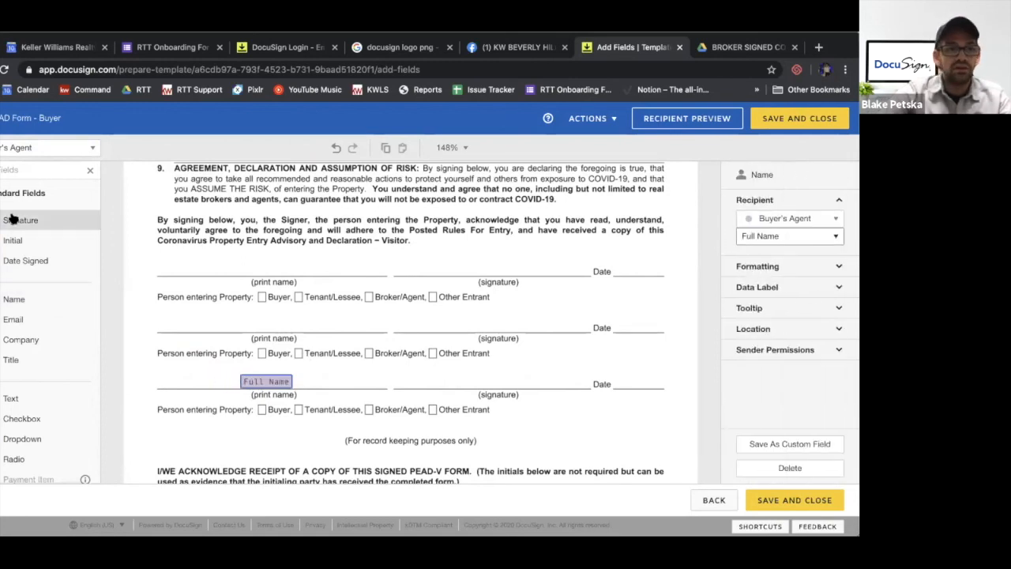
{"action": "mouse_move", "coordinate": [14, 221]}
{"action": "left_mouse_down"}
{"action": "mouse_move", "coordinate": [338, 335]}
{"action": "mouse_move", "coordinate": [443, 358]}
{"action": "mouse_move", "coordinate": [443, 380]}
{"action": "left_mouse_up"}
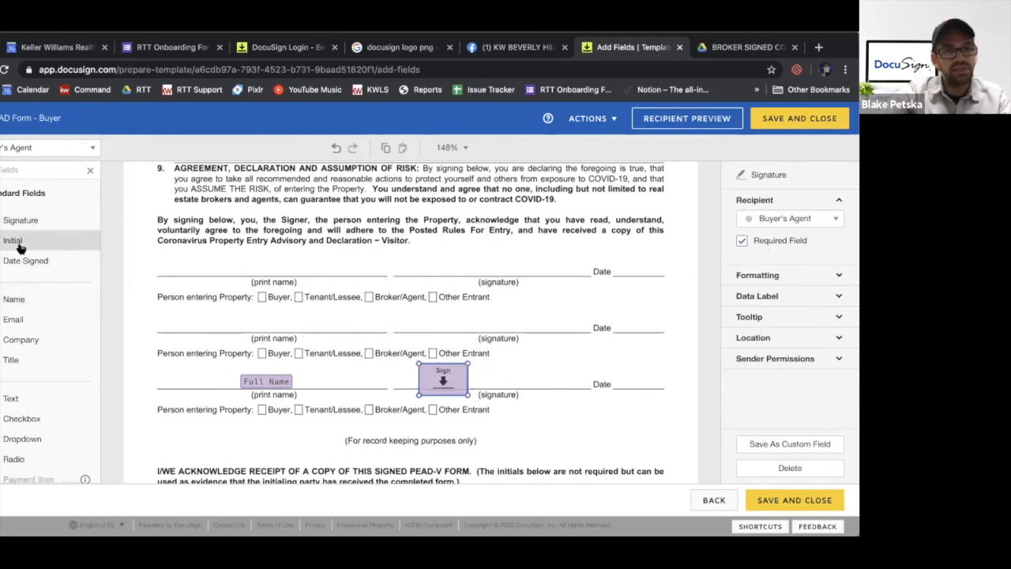
Try out a Date Signed field for the Buyer's Agent on the third signer line's Date blank, and delete it
{"action": "left_click_drag", "start_coordinate": [20, 261], "coordinate": [617, 380]}
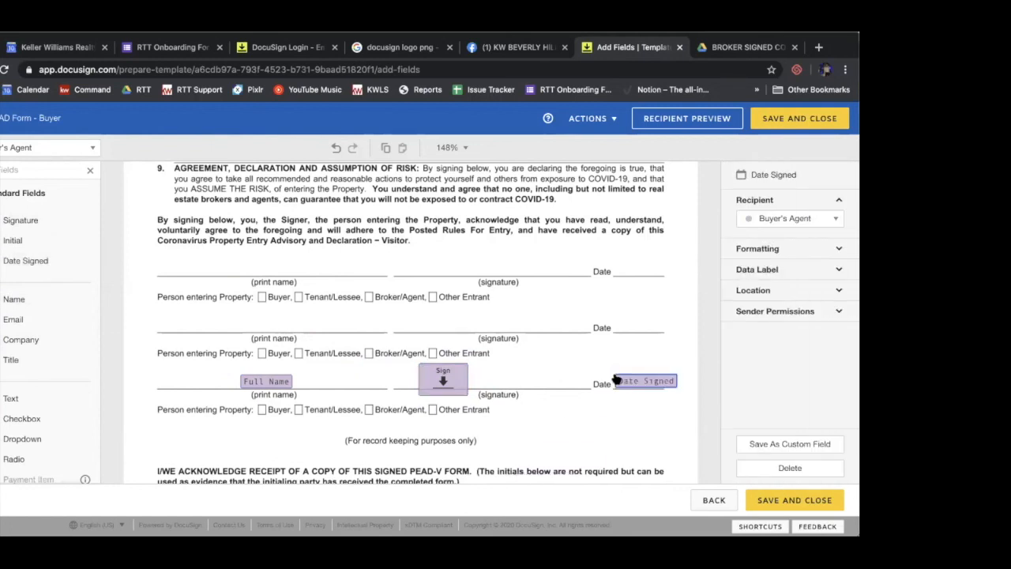
{"action": "left_click", "coordinate": [372, 317]}
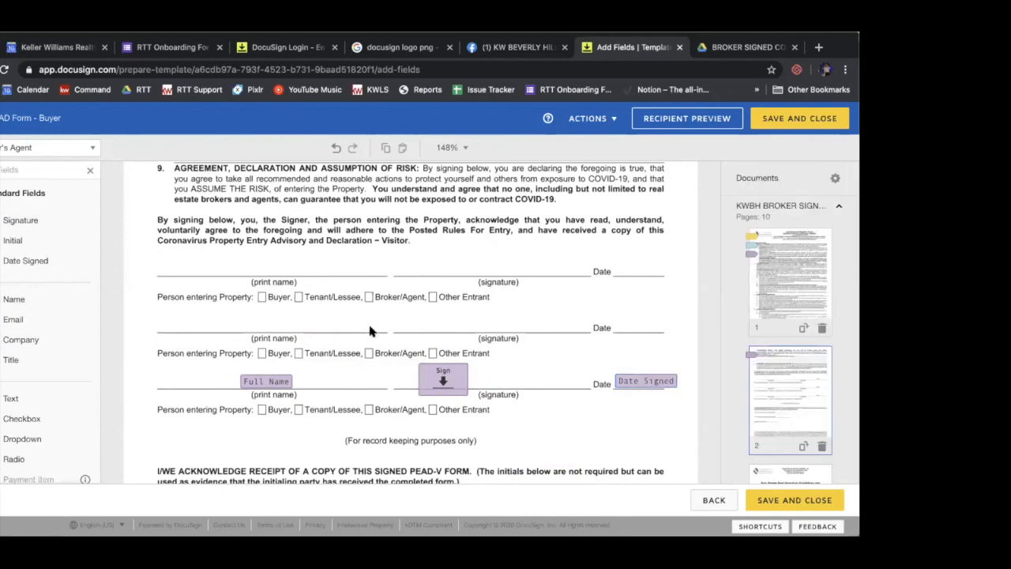
{"action": "scroll", "coordinate": [356, 332], "scroll_direction": "down", "scroll_amount": 1}
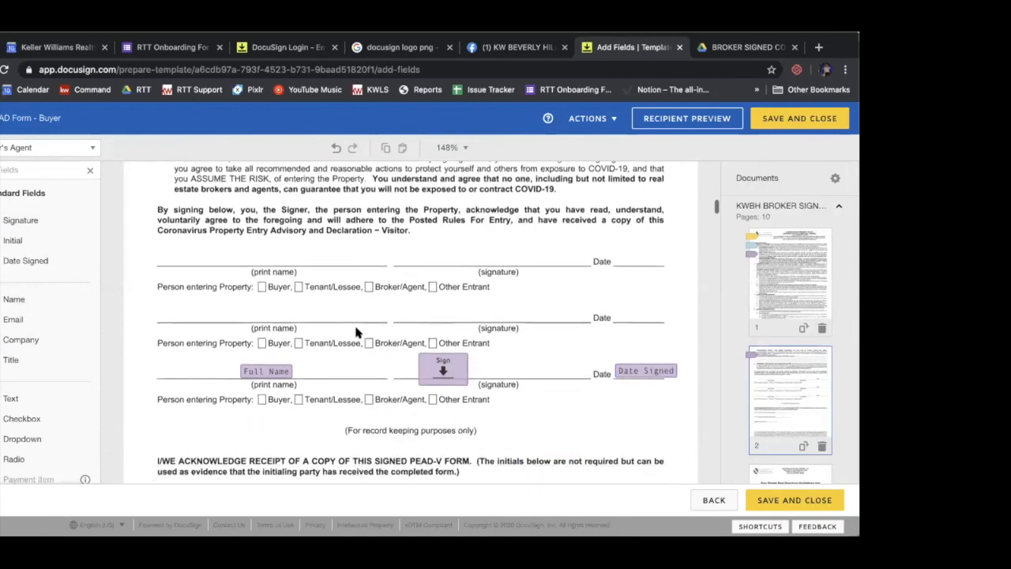
{"action": "scroll", "coordinate": [355, 332], "scroll_direction": "down", "scroll_amount": 5}
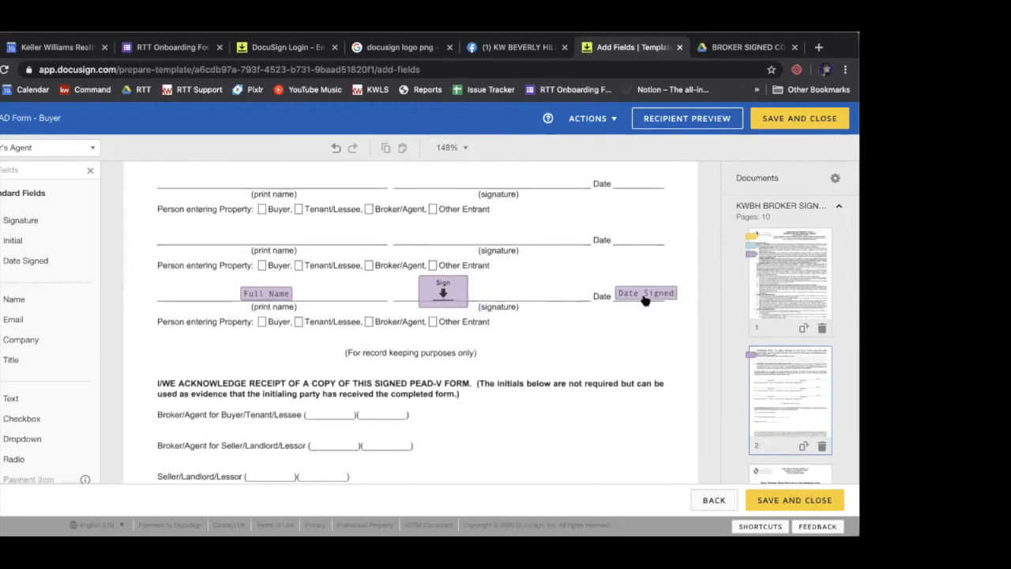
{"action": "left_click", "coordinate": [643, 297]}
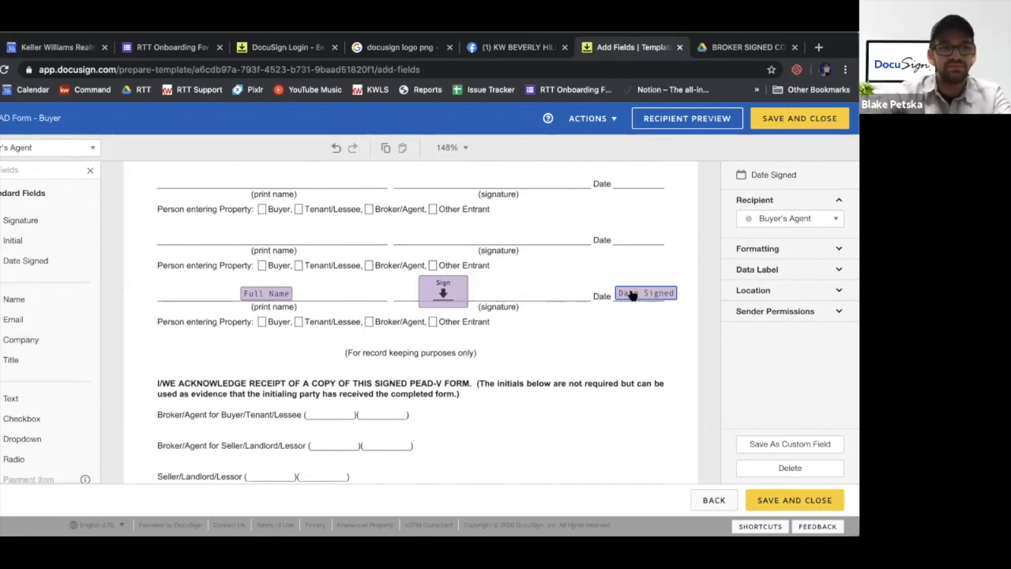
{"action": "key", "text": "Delete"}
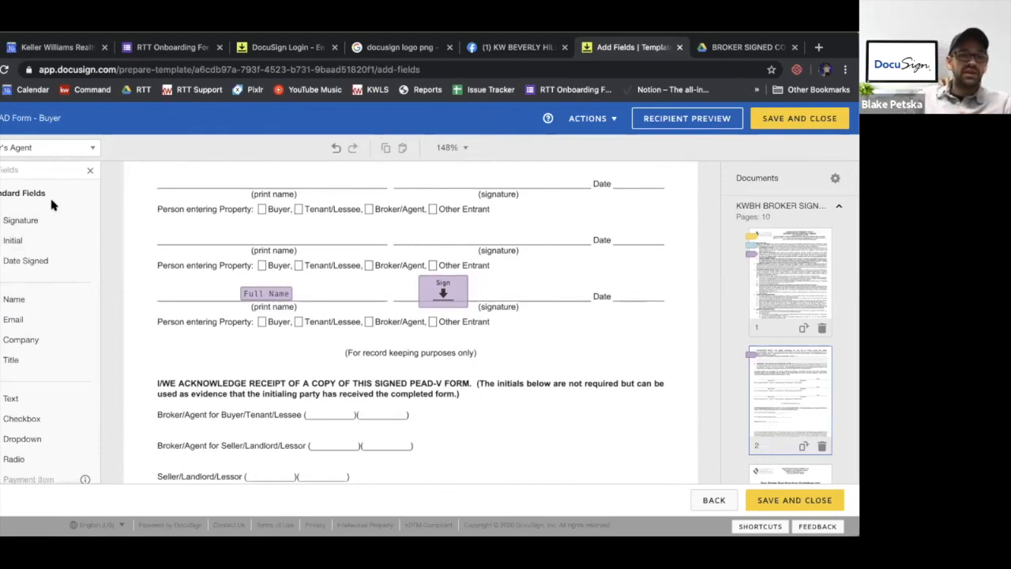
Place a Text field for the Buyer's Agent on the Date blank of the third signer line
{"action": "left_click_drag", "start_coordinate": [9, 399], "coordinate": [612, 291]}
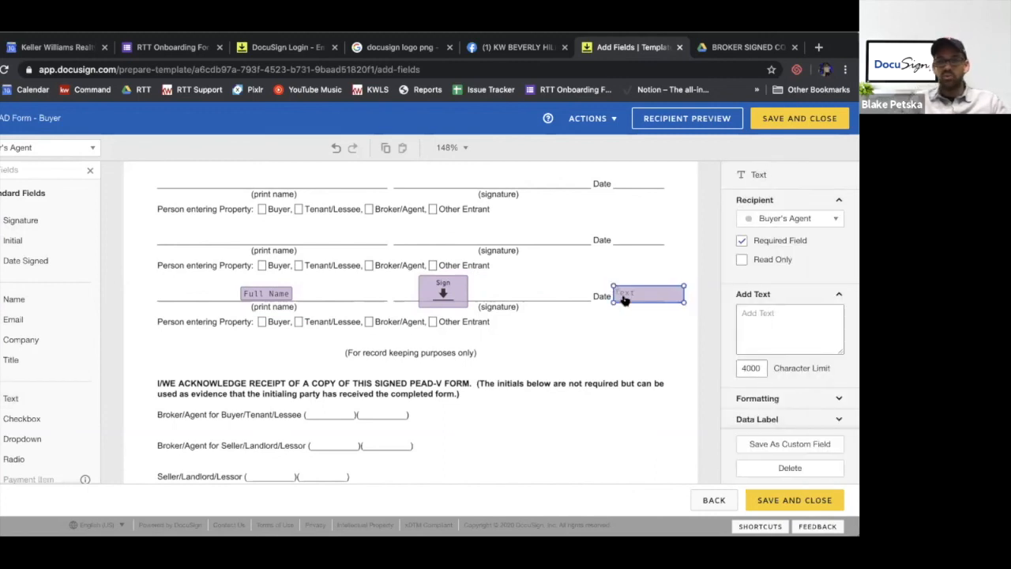
{"action": "scroll", "coordinate": [624, 299], "scroll_direction": "up", "scroll_amount": 2}
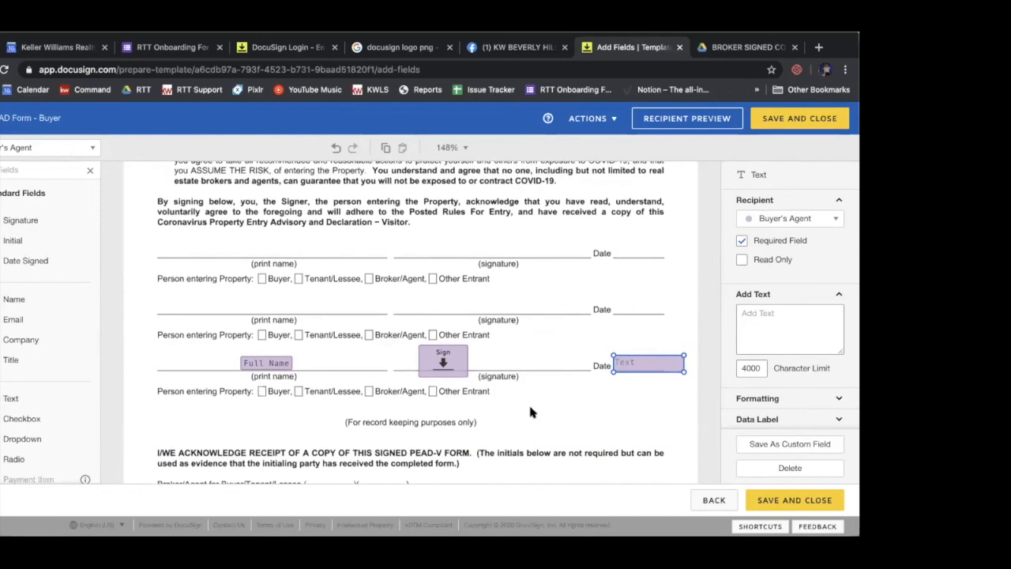
{"action": "scroll", "coordinate": [530, 409], "scroll_direction": "down", "scroll_amount": 2}
{"action": "scroll", "coordinate": [531, 412], "scroll_direction": "down", "scroll_amount": 8}
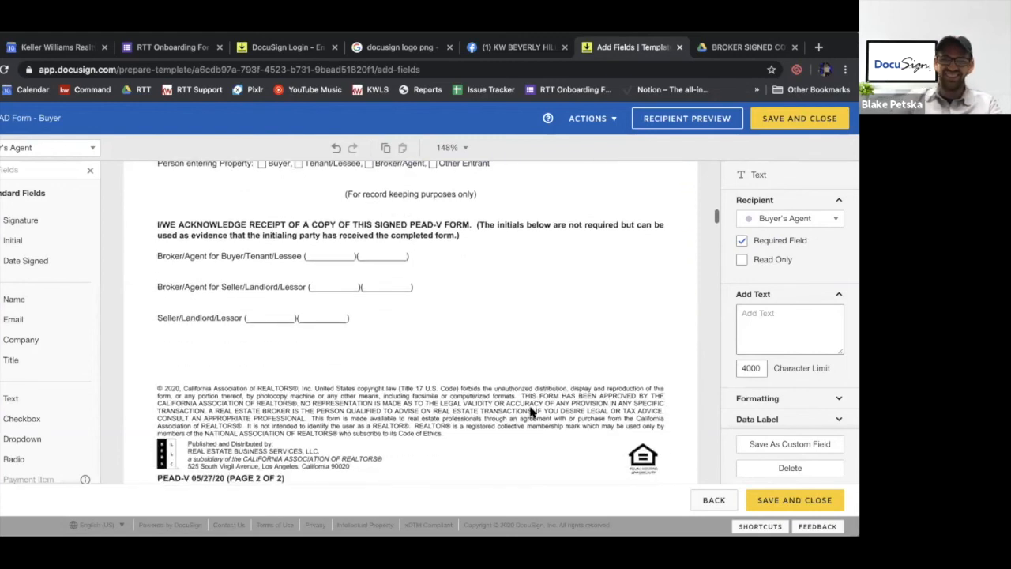
Place a Checkbox for the Buyer's Agent on the Broker/Agent box under the third signer line and make it read-only
{"action": "scroll", "coordinate": [531, 411], "scroll_direction": "up", "scroll_amount": 9}
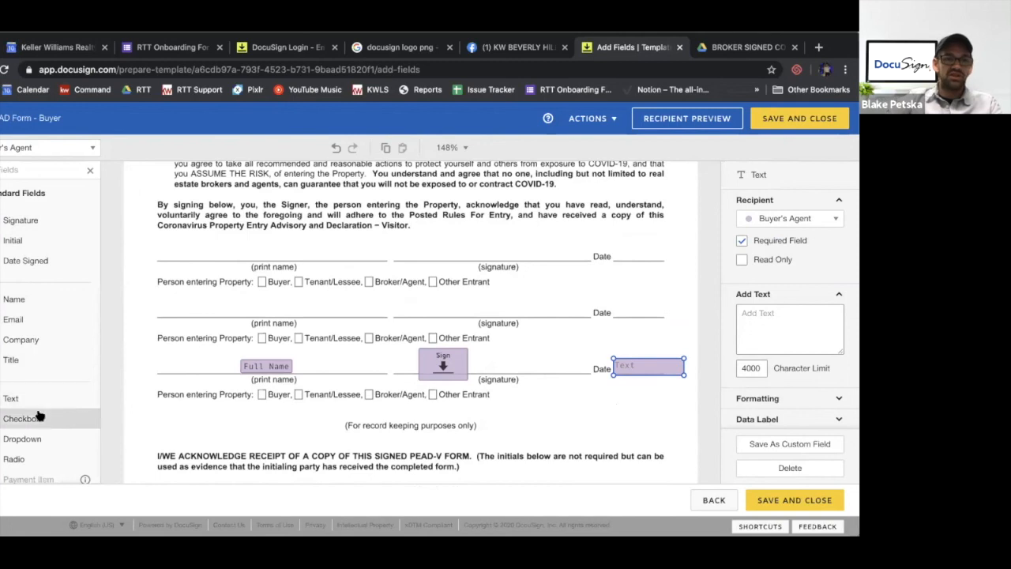
{"action": "left_click_drag", "start_coordinate": [46, 423], "coordinate": [367, 395]}
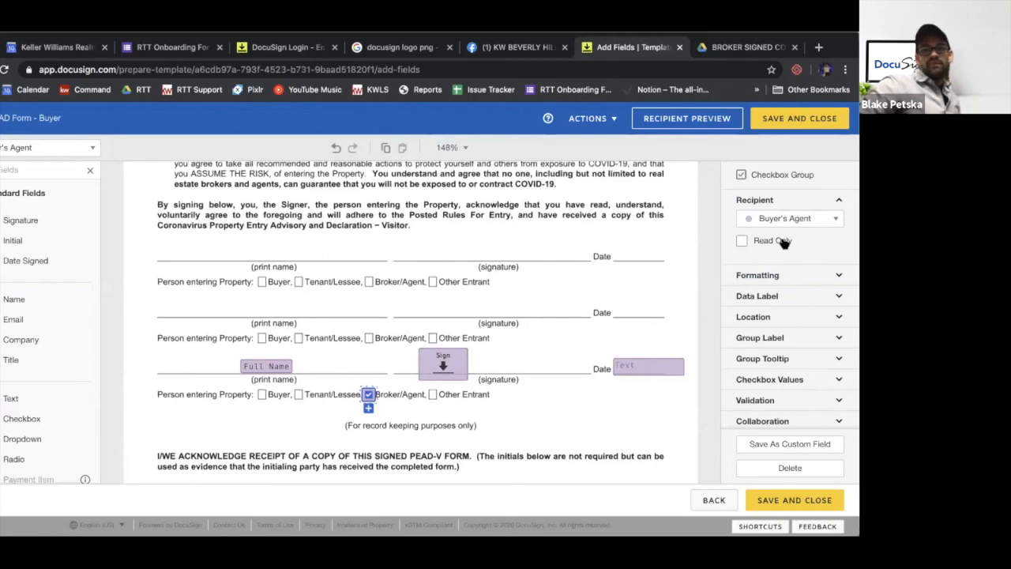
{"action": "left_click", "coordinate": [743, 242]}
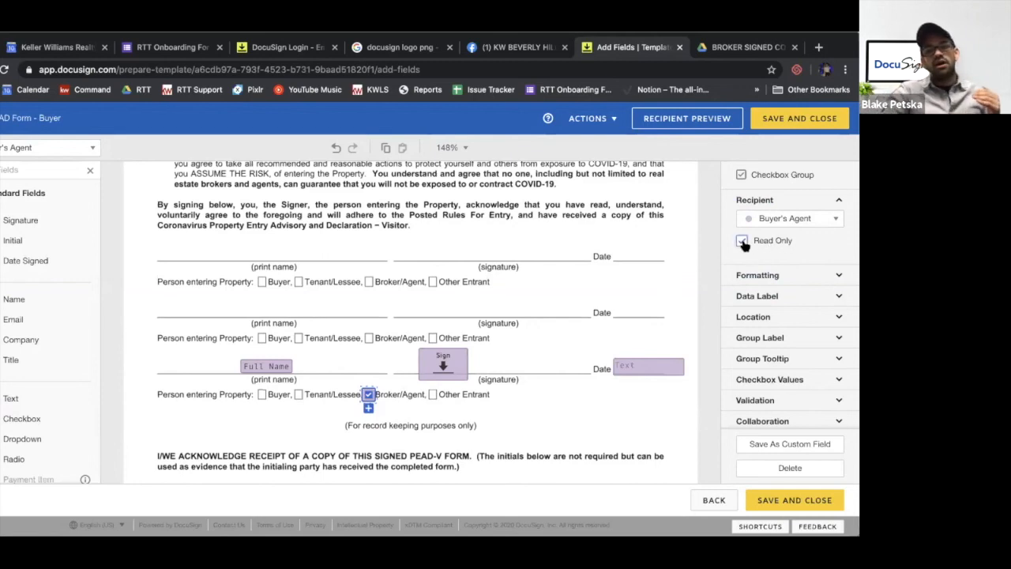
{"action": "left_click", "coordinate": [433, 421]}
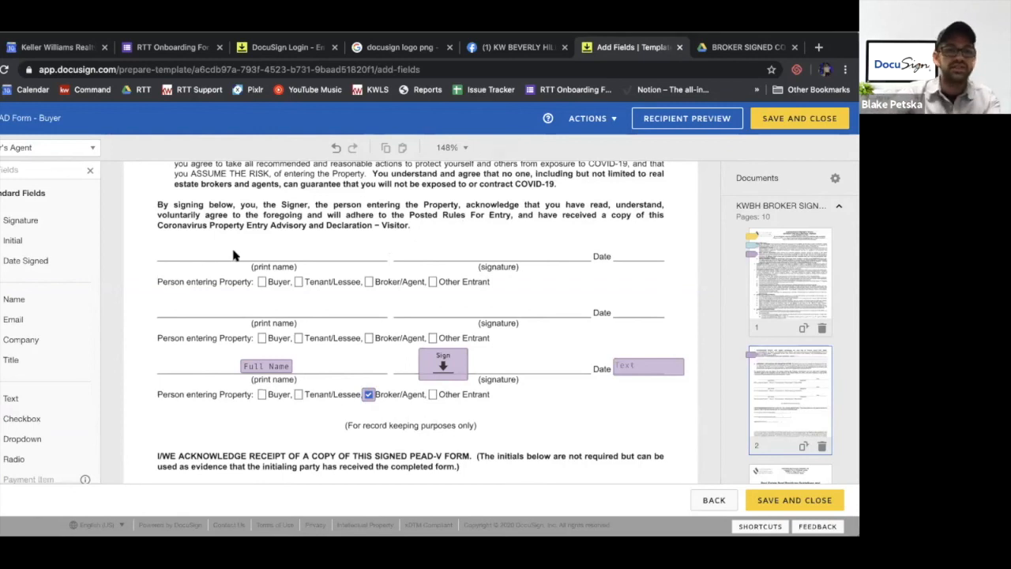
Add a Full Name field and a Signature field for Buyer 1 on the first signer line of page 2
{"action": "left_click", "coordinate": [19, 148]}
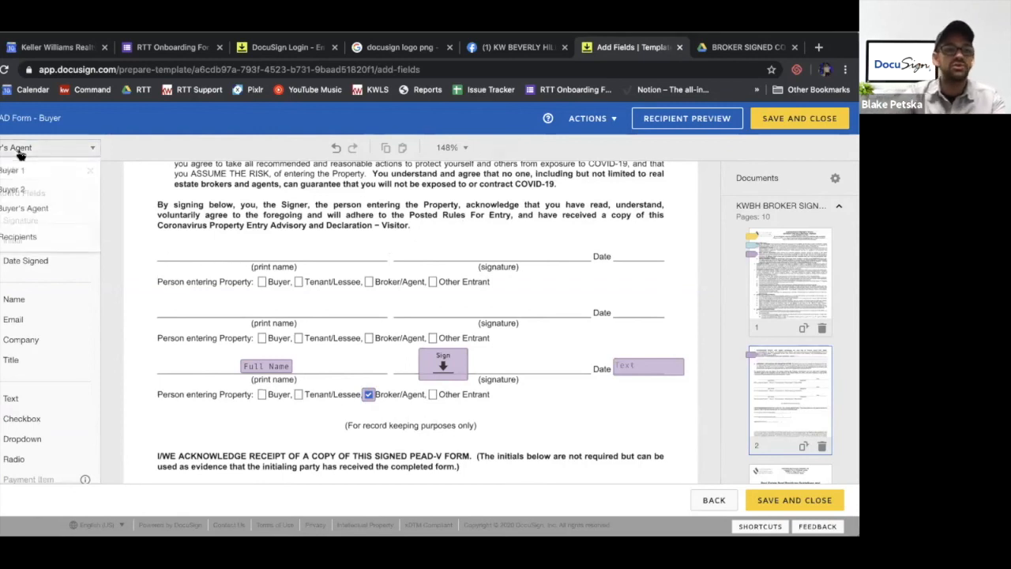
{"action": "left_click", "coordinate": [14, 172]}
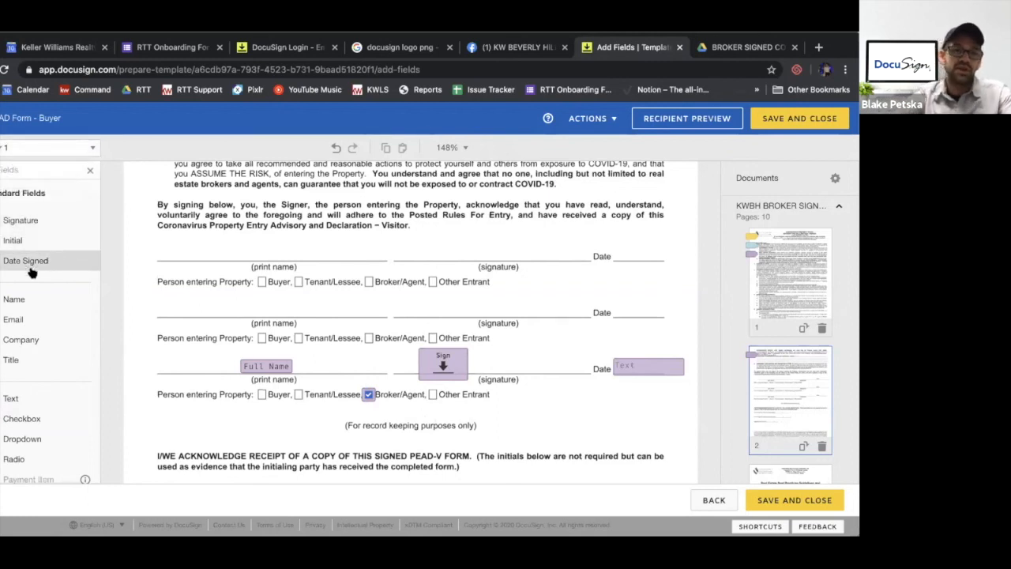
{"action": "left_click_drag", "start_coordinate": [24, 296], "coordinate": [234, 251]}
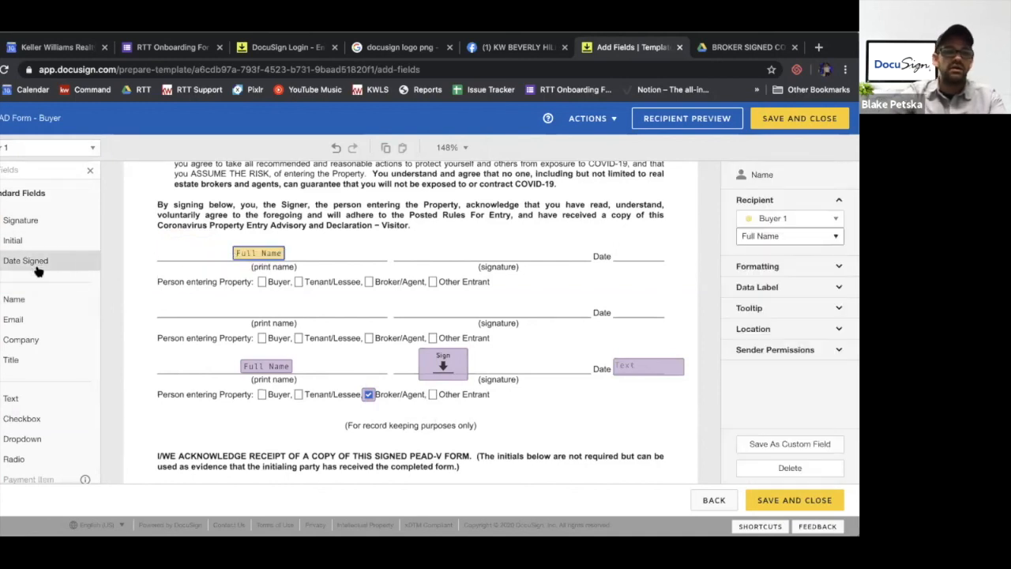
{"action": "mouse_move", "coordinate": [42, 227]}
{"action": "left_mouse_down"}
{"action": "mouse_move", "coordinate": [413, 217]}
{"action": "mouse_move", "coordinate": [418, 234]}
{"action": "left_mouse_up"}
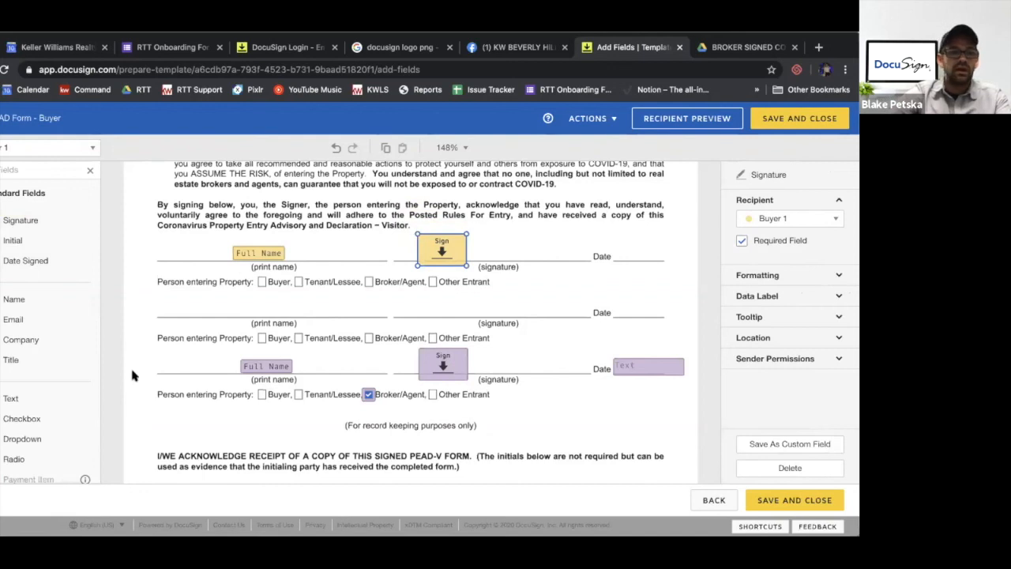
Place a Checkbox for Buyer 1 on the Buyer box under the first signer line and make it read-only
{"action": "left_click_drag", "start_coordinate": [45, 422], "coordinate": [257, 281]}
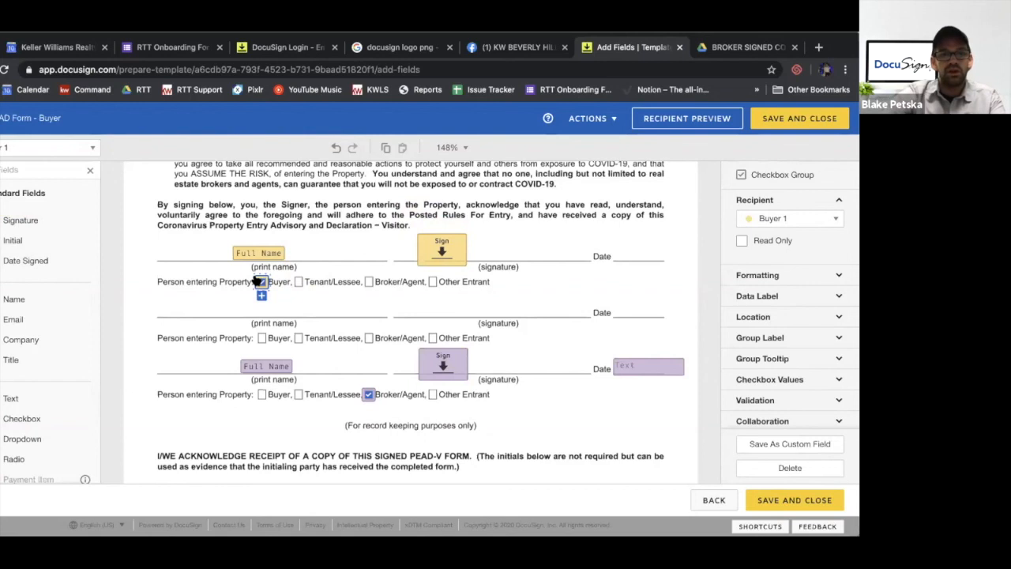
{"action": "left_click", "coordinate": [742, 241]}
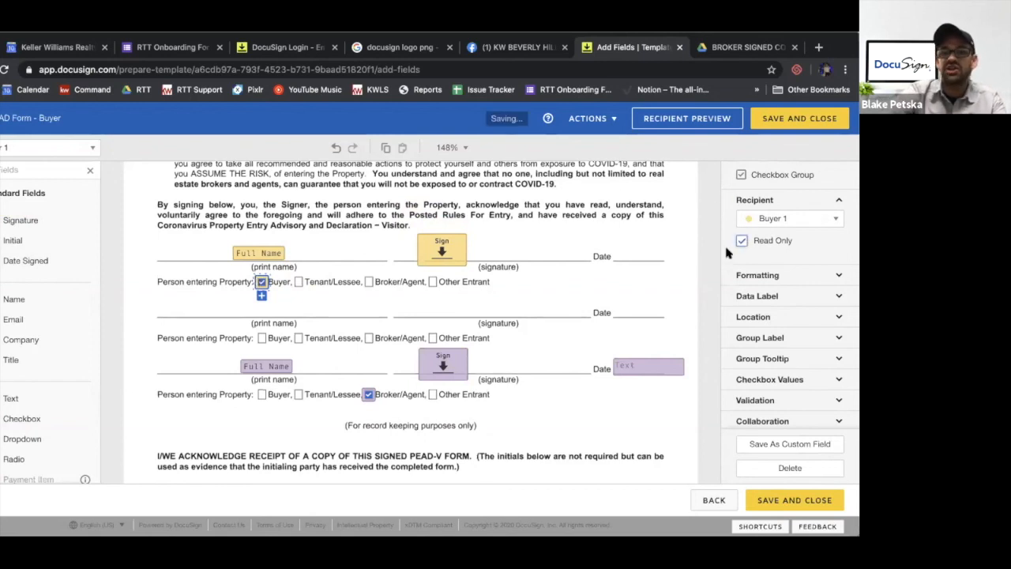
{"action": "left_click", "coordinate": [506, 294]}
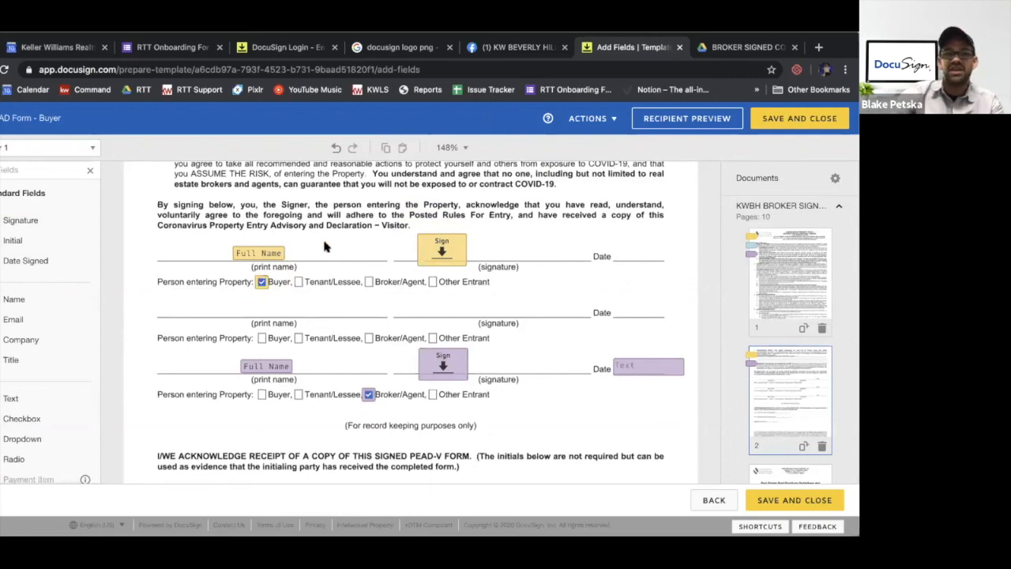
Nudge the Buyer's Agent Text field slightly down on its Date blank and copy it for pasting near the second signer line
{"action": "left_click", "coordinate": [630, 367]}
{"action": "left_click_drag", "start_coordinate": [647, 371], "coordinate": [647, 374]}
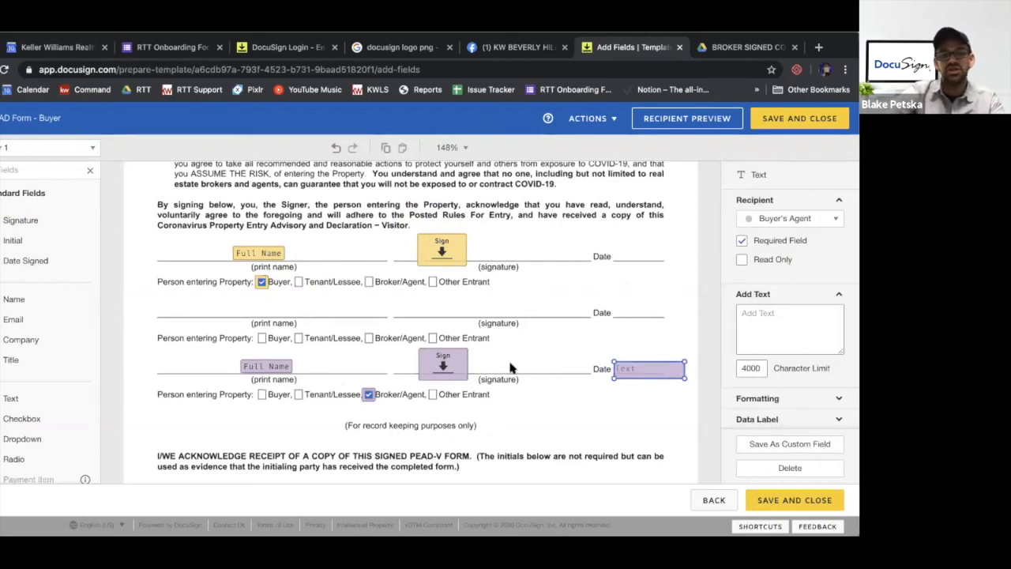
{"action": "right_click", "coordinate": [646, 376]}
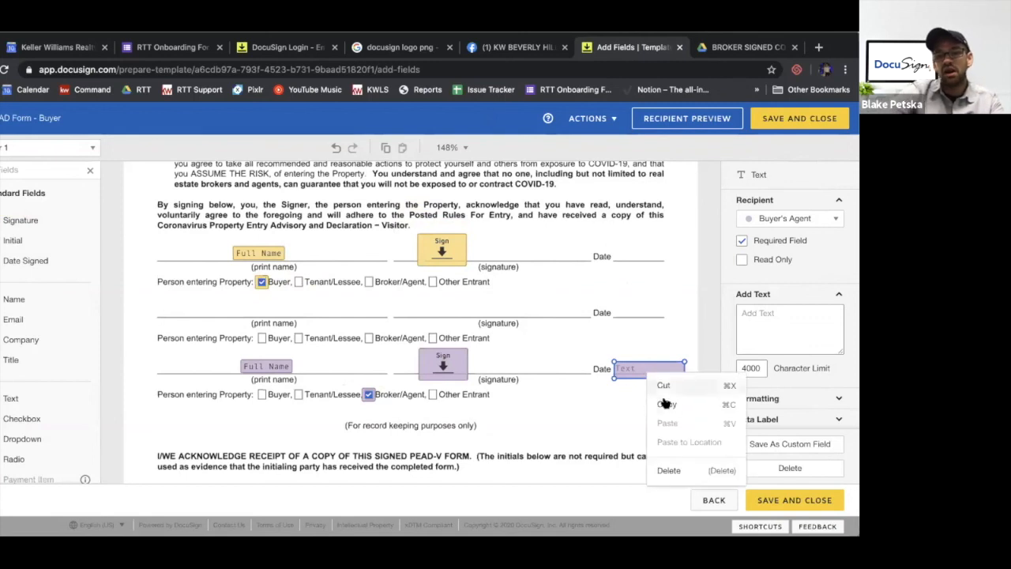
{"action": "left_click", "coordinate": [666, 406]}
{"action": "right_click", "coordinate": [568, 322]}
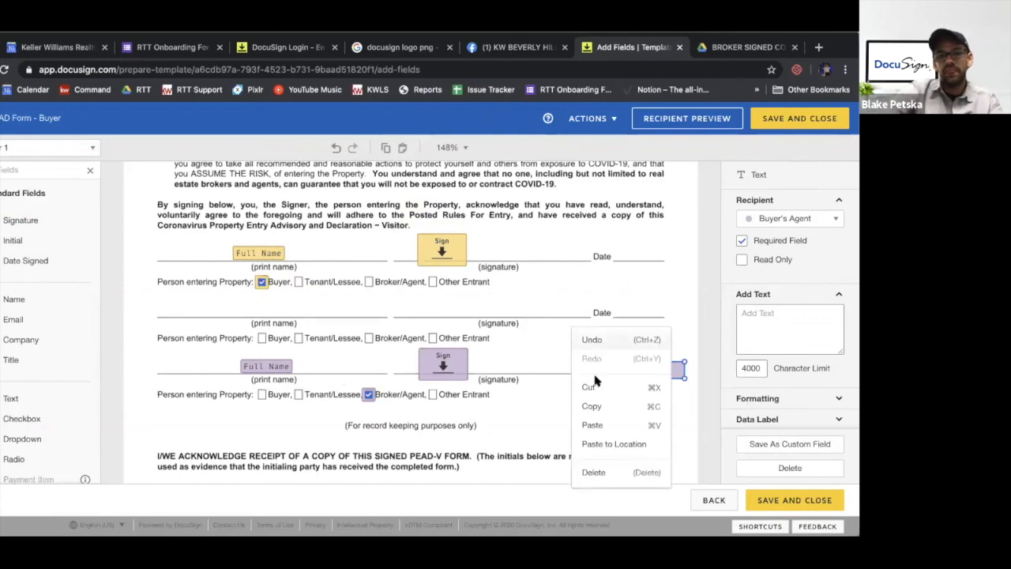
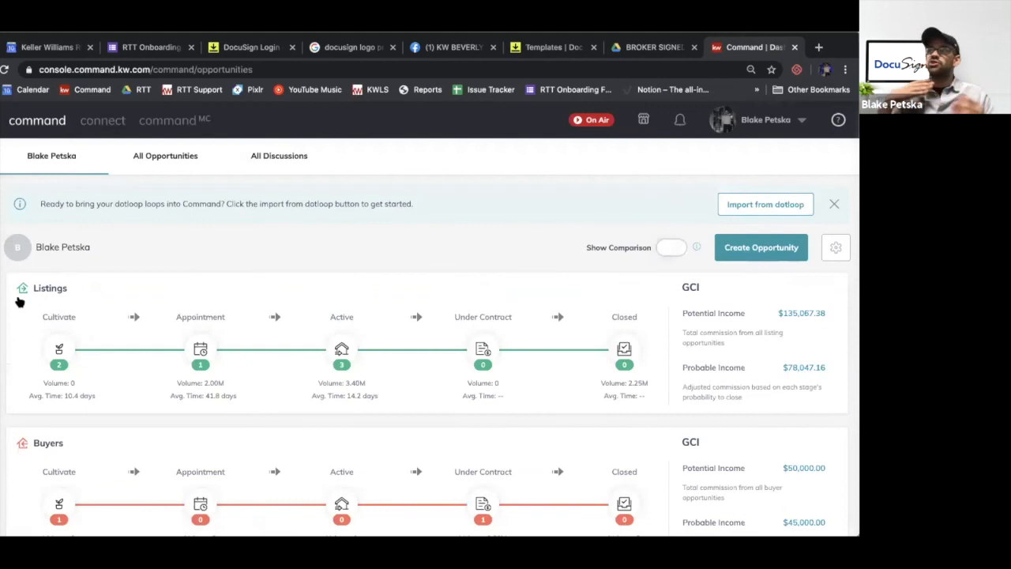
Start a new opportunity in KW Command with type Buyer and select the existing contact as the client
{"action": "scroll", "coordinate": [19, 301], "scroll_direction": "down", "scroll_amount": 2}
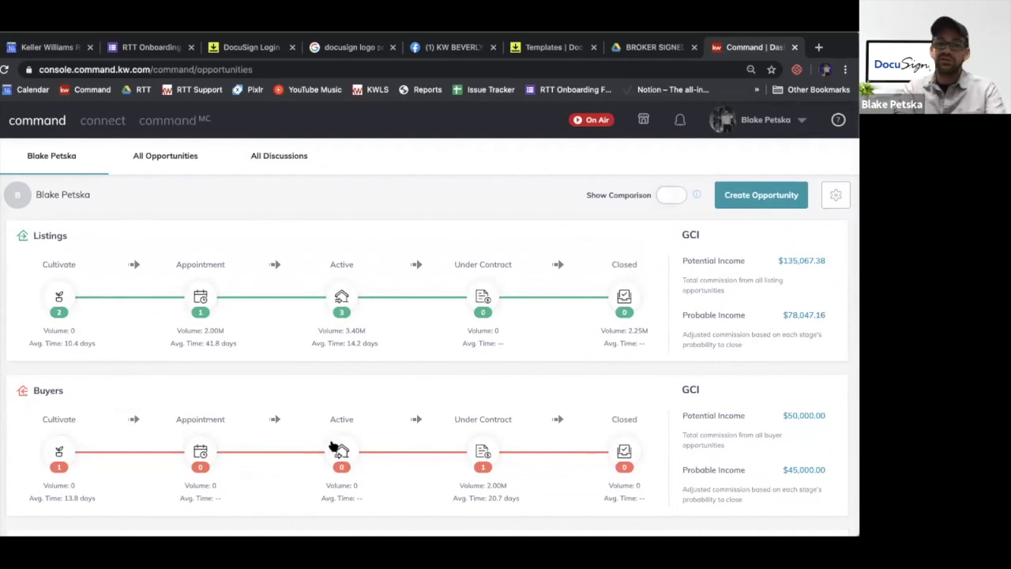
{"action": "left_click", "coordinate": [744, 197]}
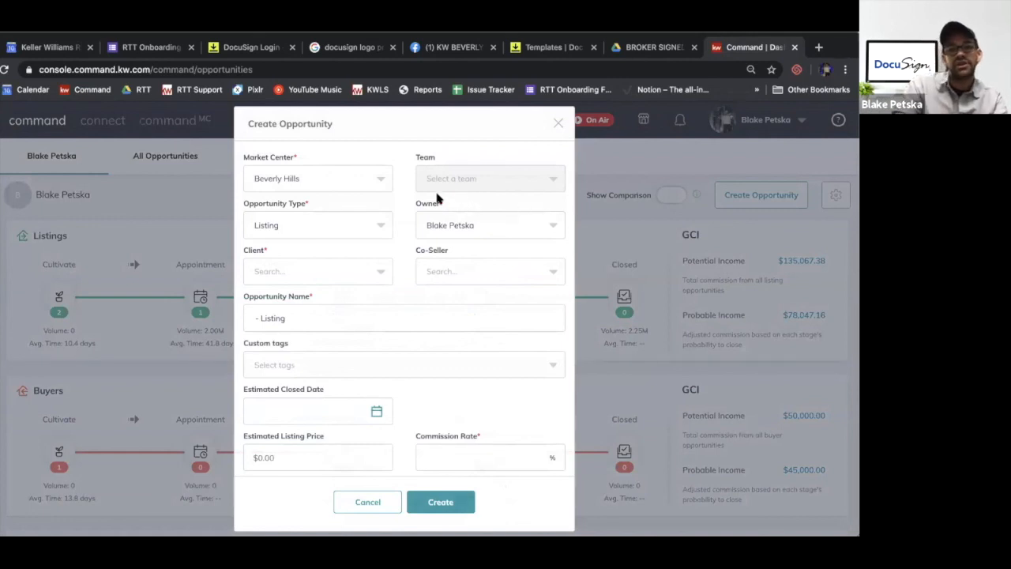
{"action": "left_click", "coordinate": [289, 219]}
{"action": "left_click", "coordinate": [271, 280]}
{"action": "left_click", "coordinate": [295, 263]}
{"action": "type", "text": "alfredo"}
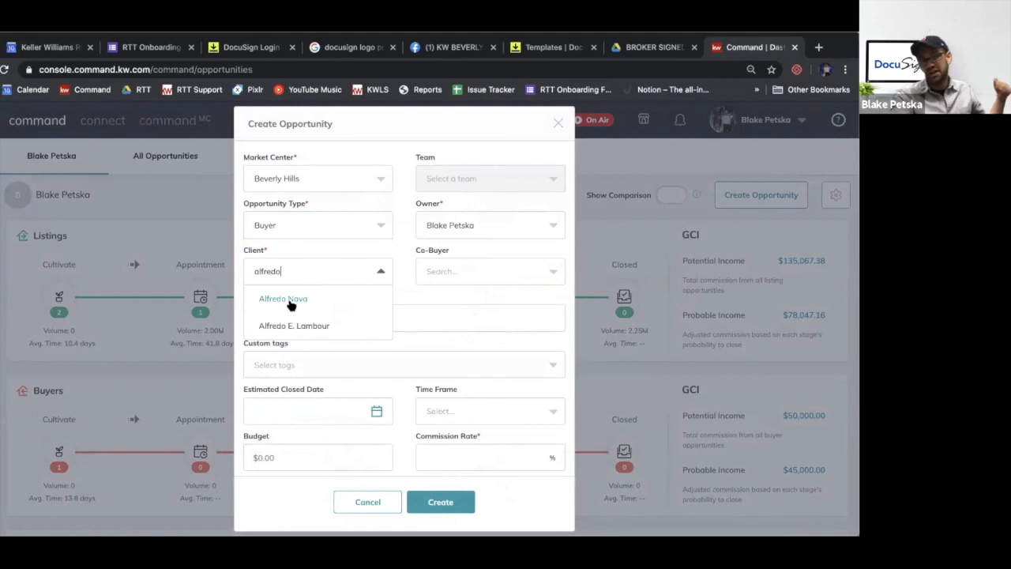
{"action": "left_click", "coordinate": [290, 304]}
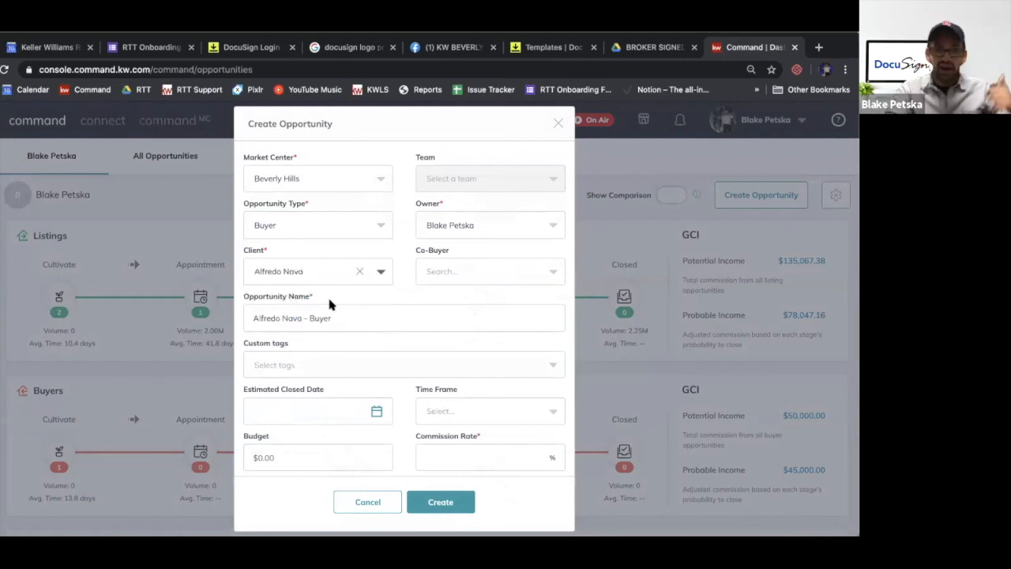
Set the new buyer opportunity's commission rate to 2%
{"action": "scroll", "coordinate": [329, 304], "scroll_direction": "down", "scroll_amount": 2}
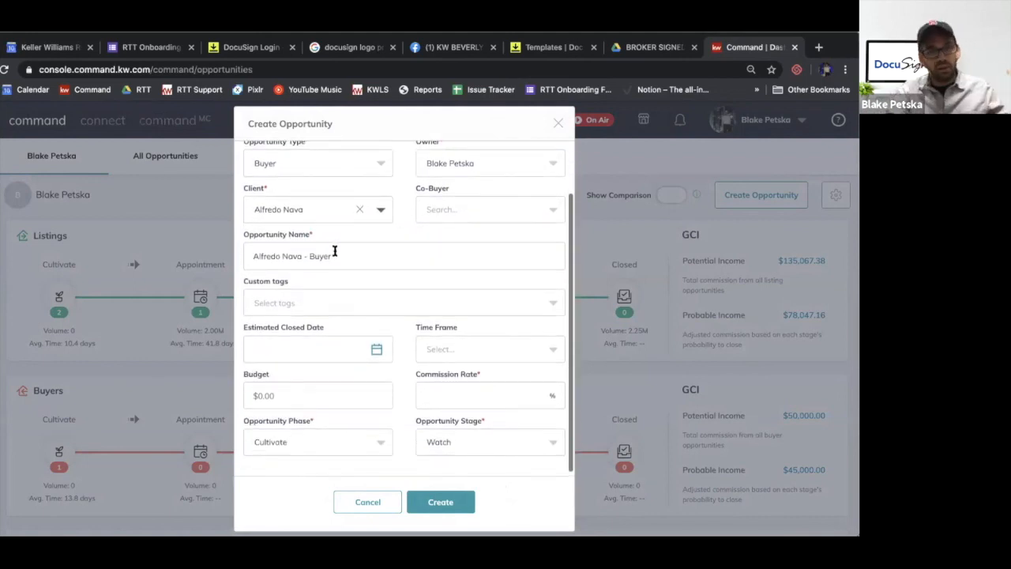
{"action": "left_click", "coordinate": [448, 391]}
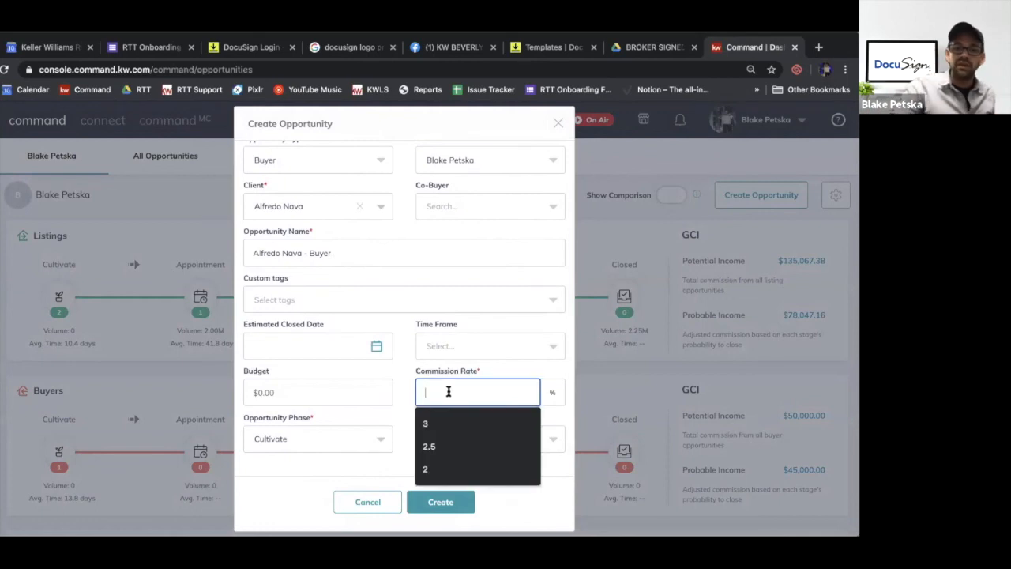
{"action": "left_click", "coordinate": [464, 442]}
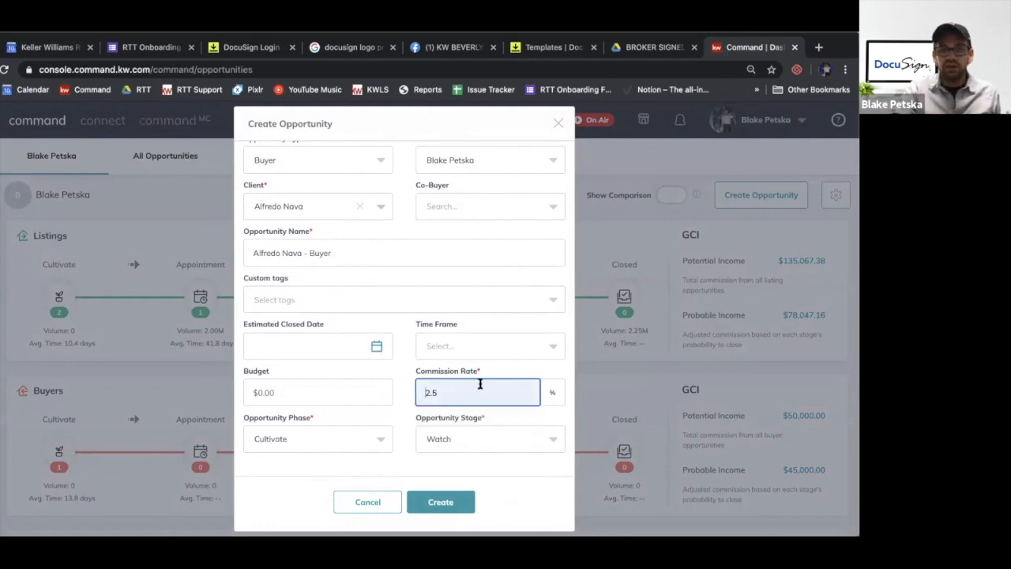
{"action": "left_click", "coordinate": [471, 399]}
{"action": "key", "text": "BackSpace"}
{"action": "key", "text": "BackSpace"}
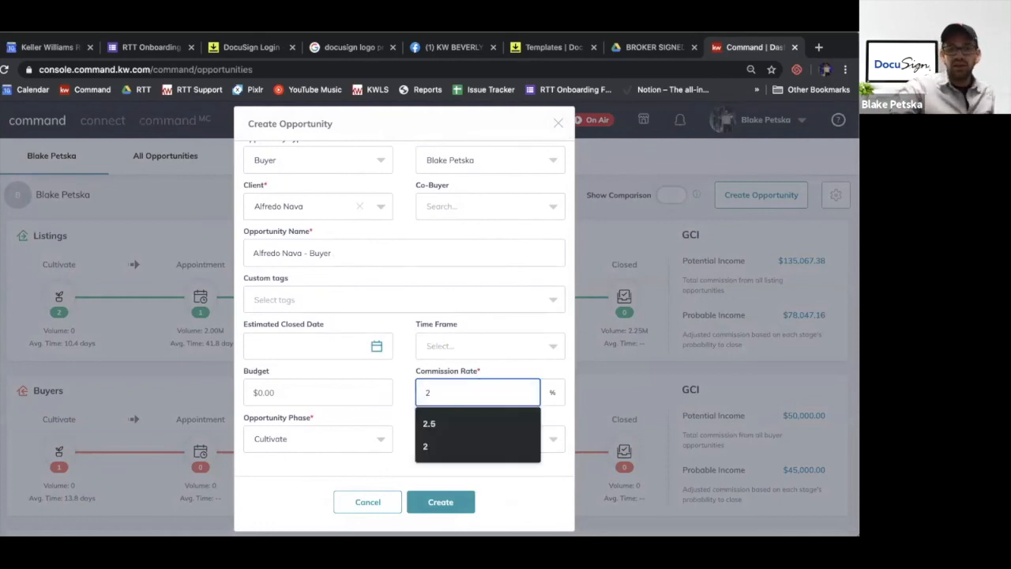
{"action": "left_click", "coordinate": [405, 403]}
Set the opportunity phase to Active and the stage to Showing, and create the opportunity
{"action": "left_click", "coordinate": [356, 438]}
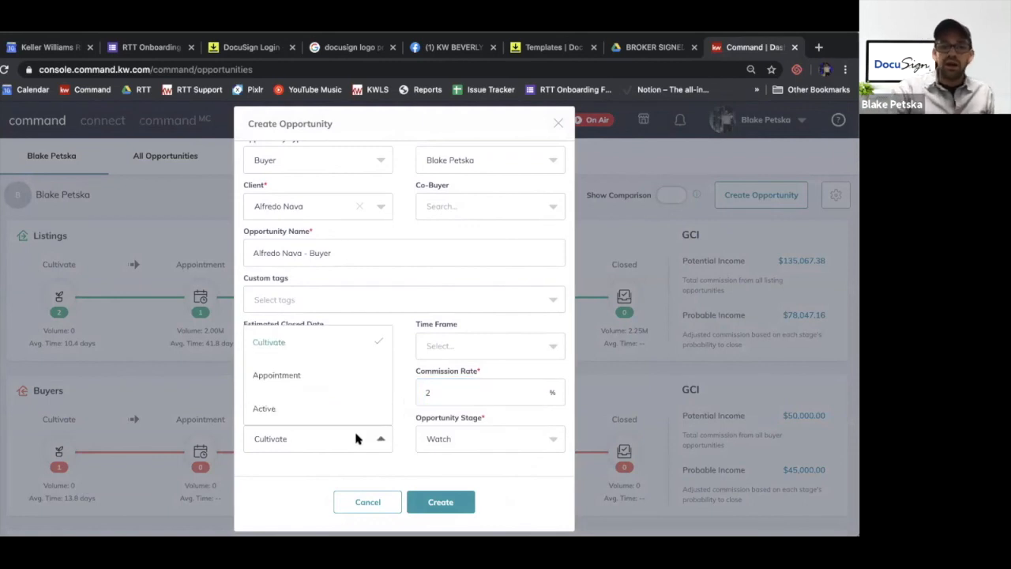
{"action": "left_click", "coordinate": [278, 409]}
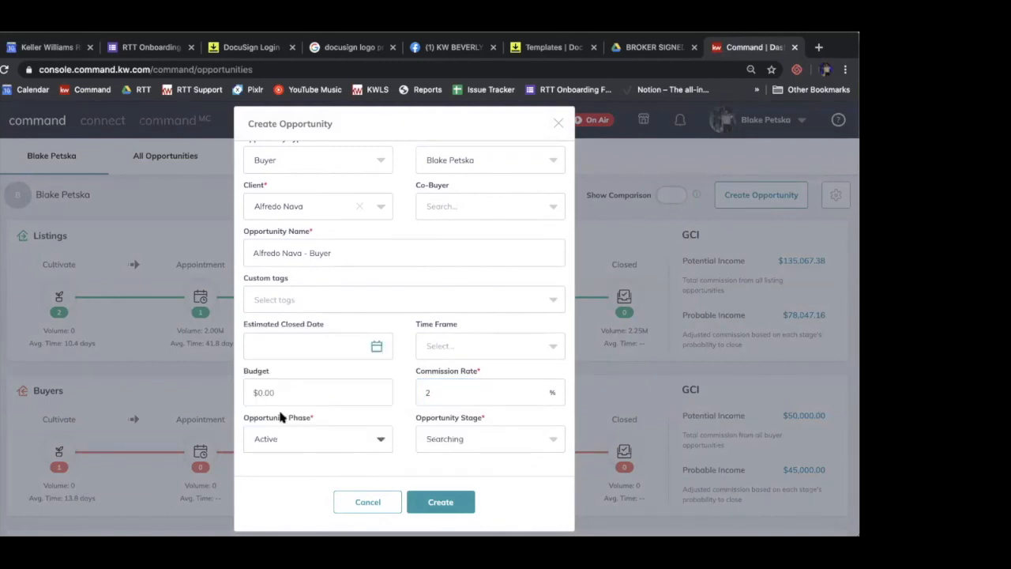
{"action": "left_click", "coordinate": [490, 442]}
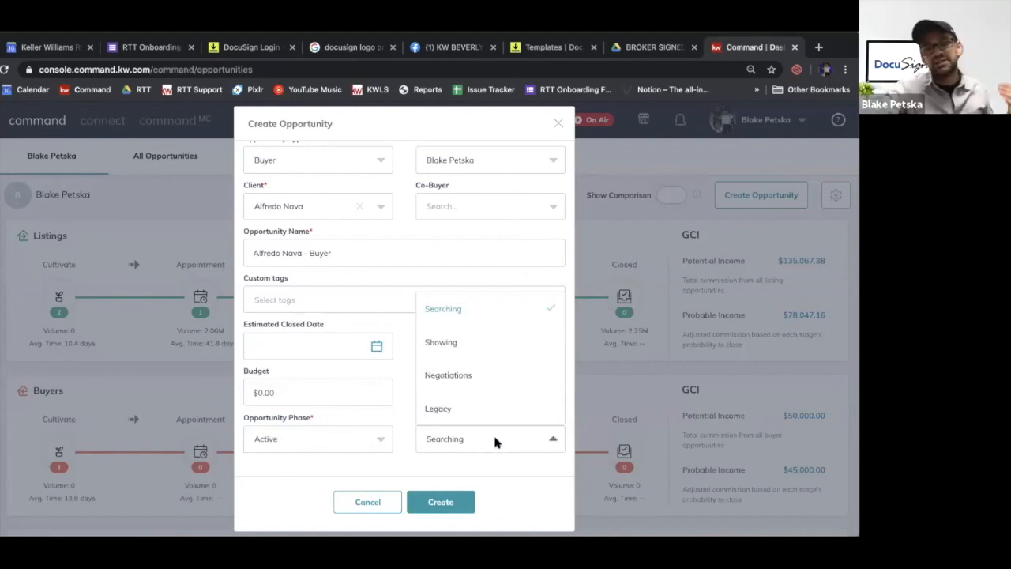
{"action": "left_click", "coordinate": [442, 342]}
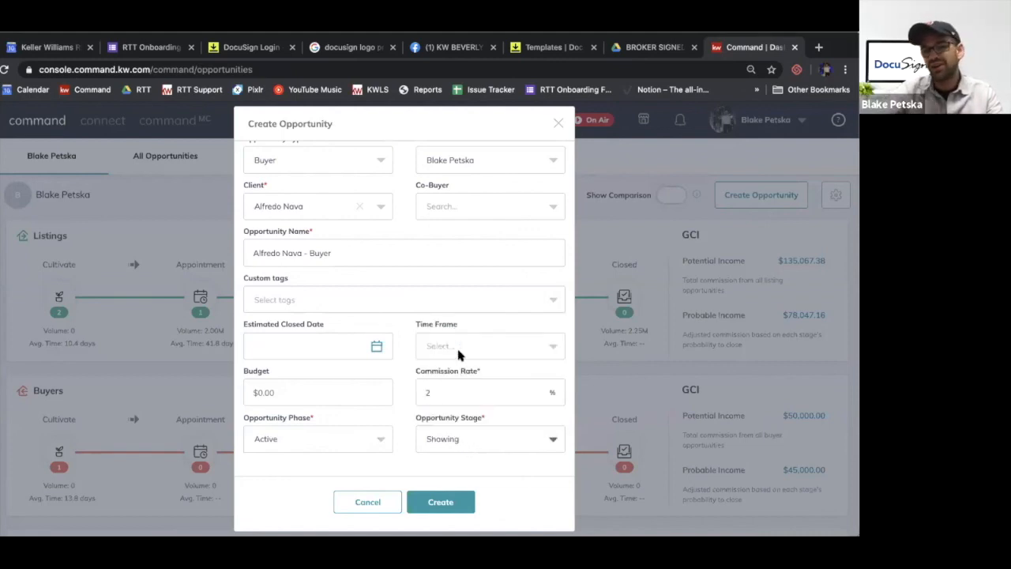
{"action": "left_click", "coordinate": [450, 506]}
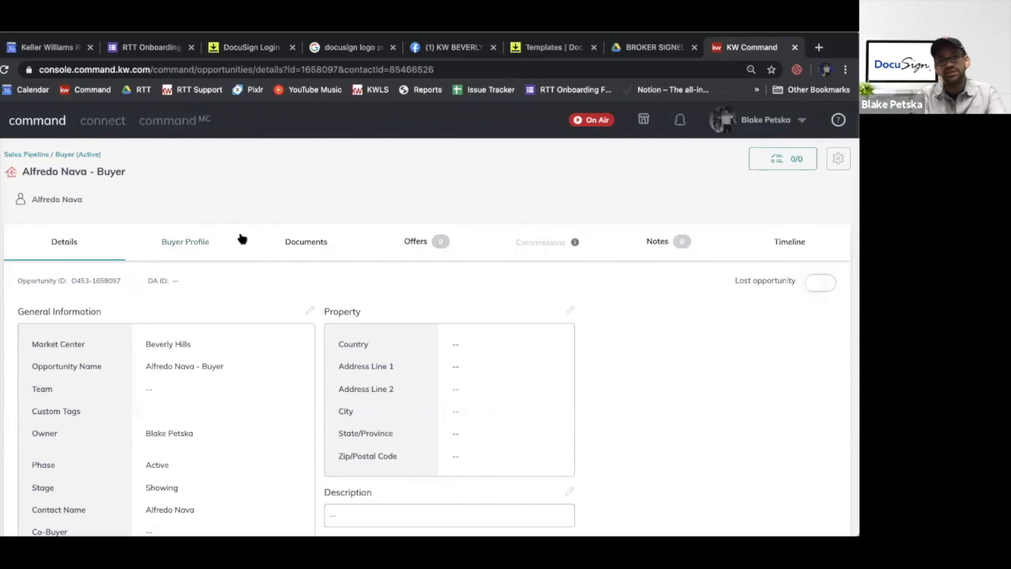
View the client's contact details and set the opportunity's document checklist type to Residential
{"action": "left_click", "coordinate": [48, 202]}
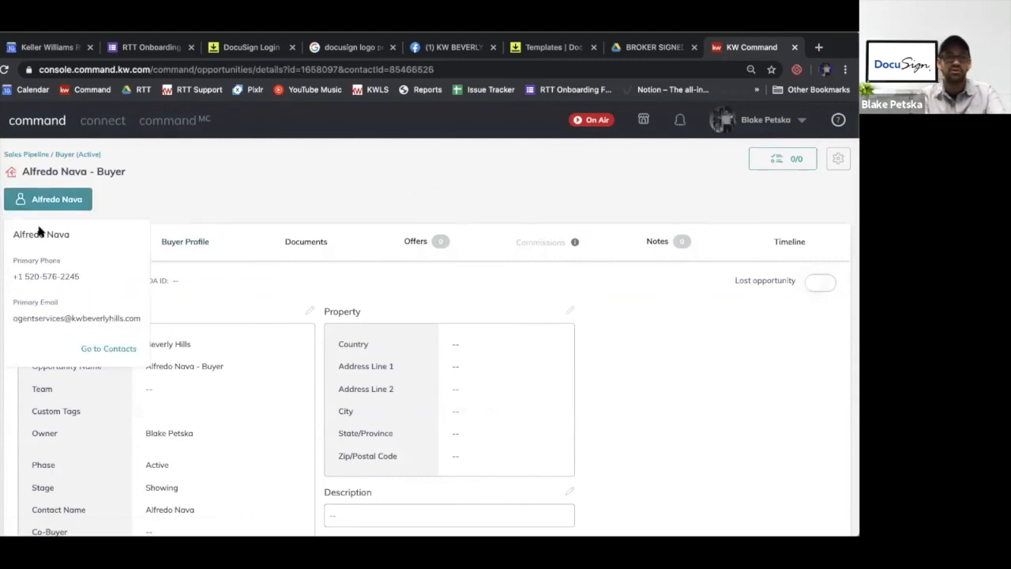
{"action": "left_click", "coordinate": [289, 241]}
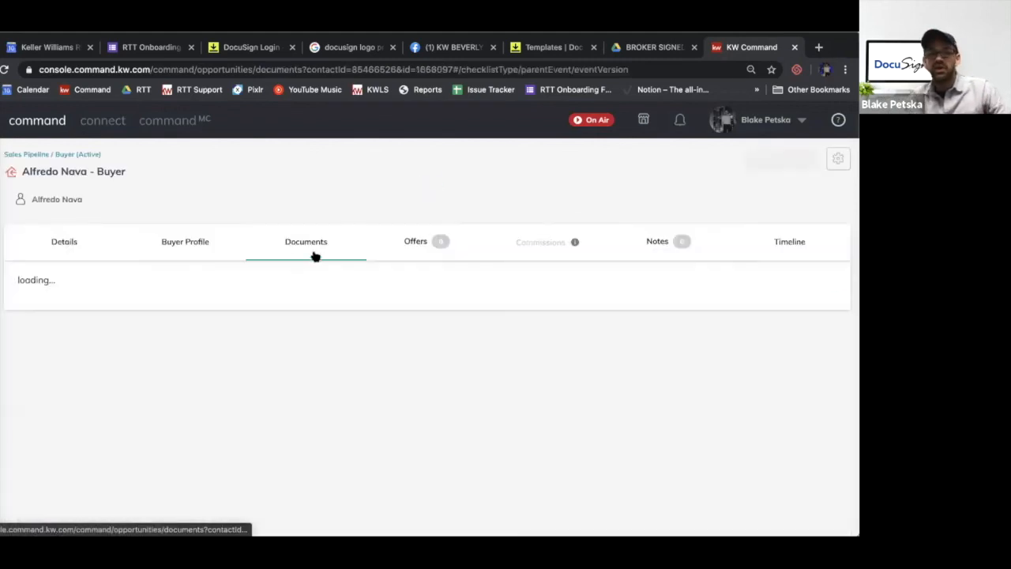
{"action": "left_click", "coordinate": [89, 322]}
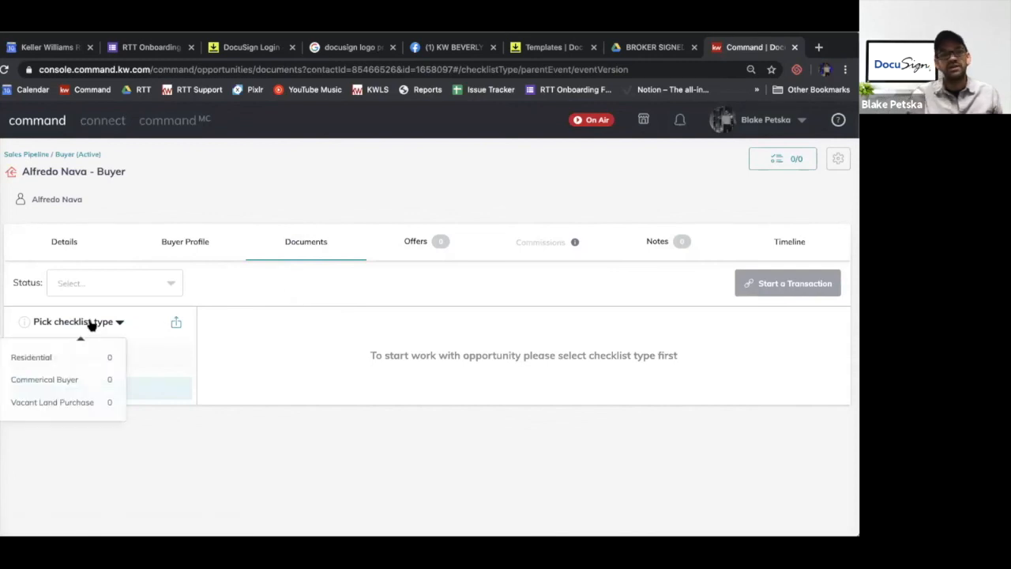
{"action": "left_click", "coordinate": [84, 352]}
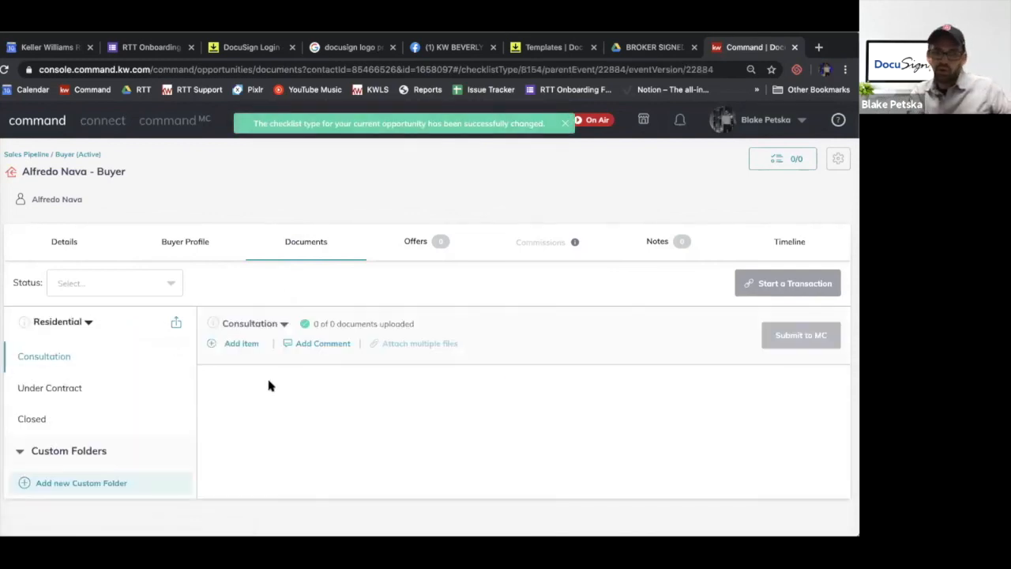
Look through the Under Contract document checklist and try to start a transaction for the opportunity
{"action": "left_click", "coordinate": [92, 382]}
{"action": "scroll", "coordinate": [90, 384], "scroll_direction": "down", "scroll_amount": 2}
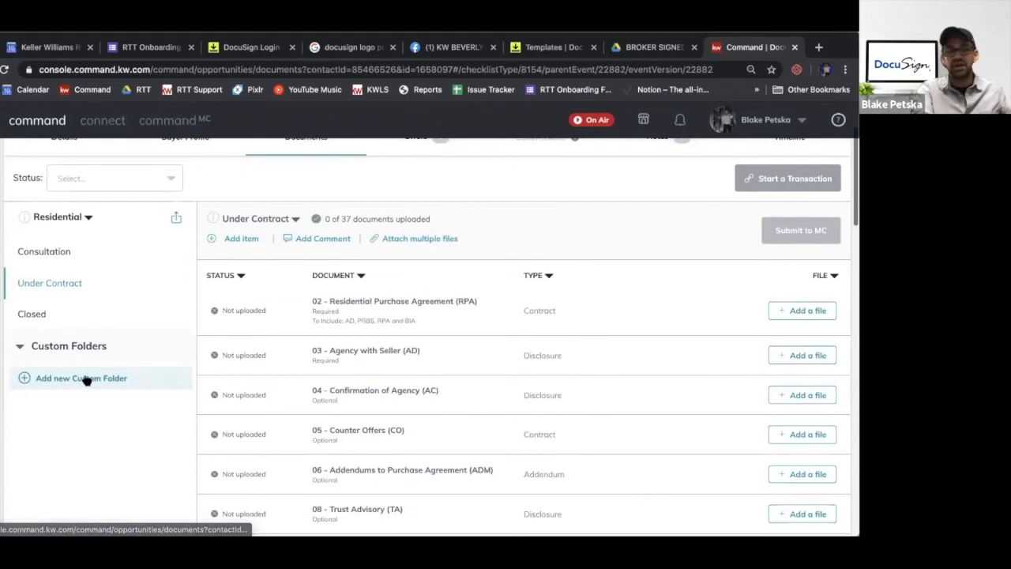
{"action": "scroll", "coordinate": [283, 319], "scroll_direction": "up", "scroll_amount": 2}
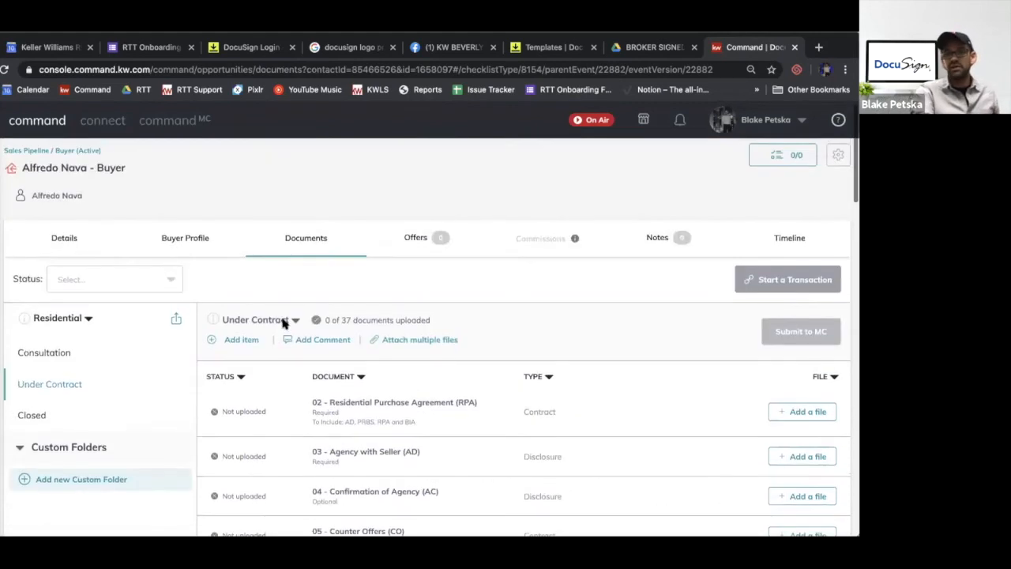
{"action": "left_click", "coordinate": [790, 282]}
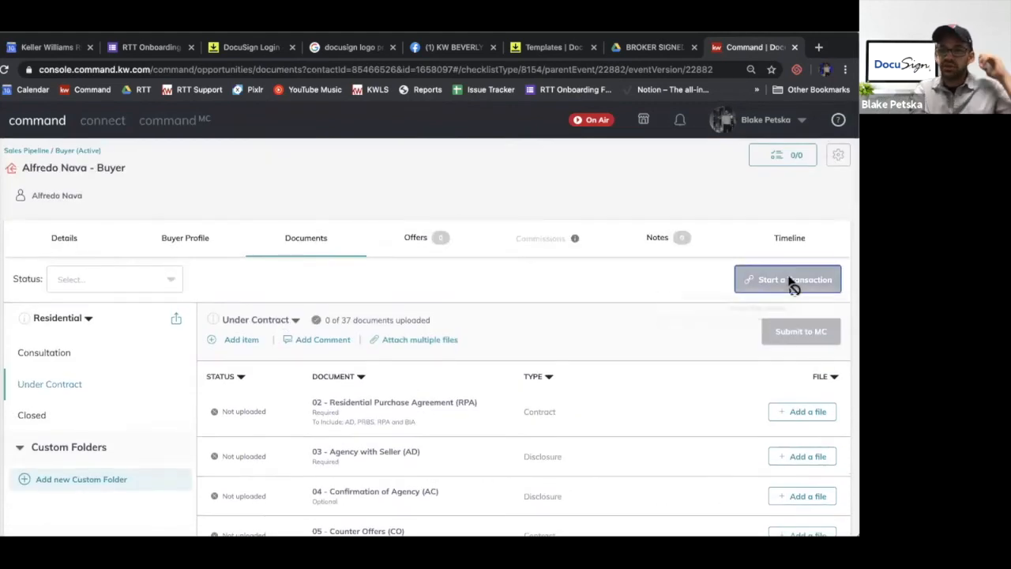
Connect the existing DocuSign account to Command in the account settings by logging in with its preferred email
{"action": "left_click", "coordinate": [757, 121]}
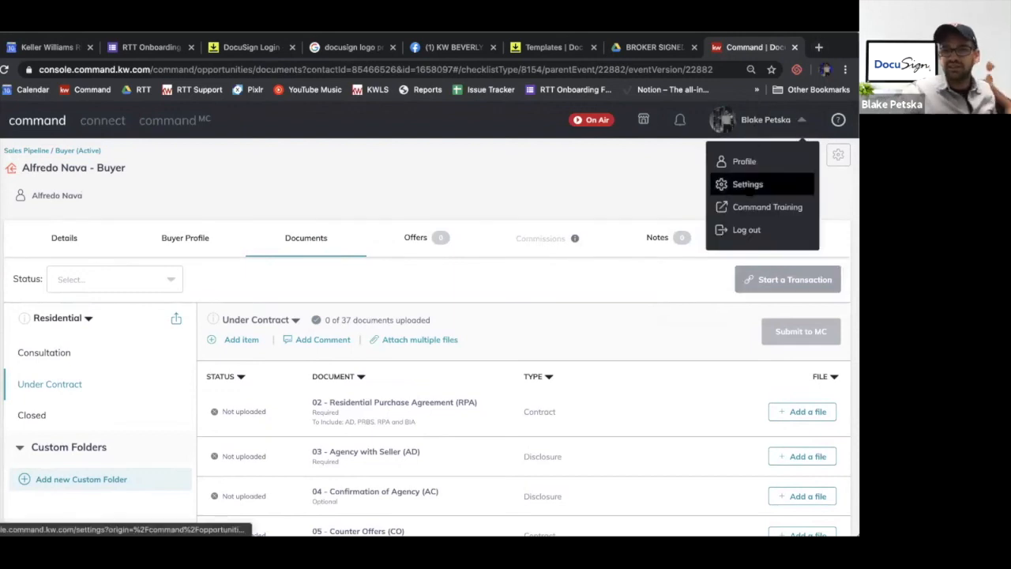
{"action": "left_click", "coordinate": [783, 184]}
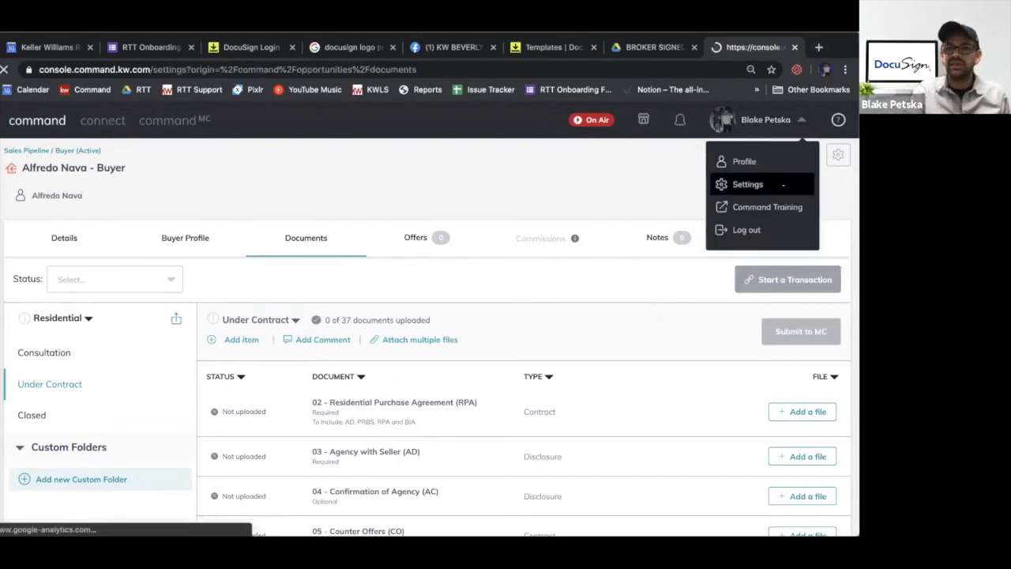
{"action": "scroll", "coordinate": [578, 244], "scroll_direction": "down", "scroll_amount": 6}
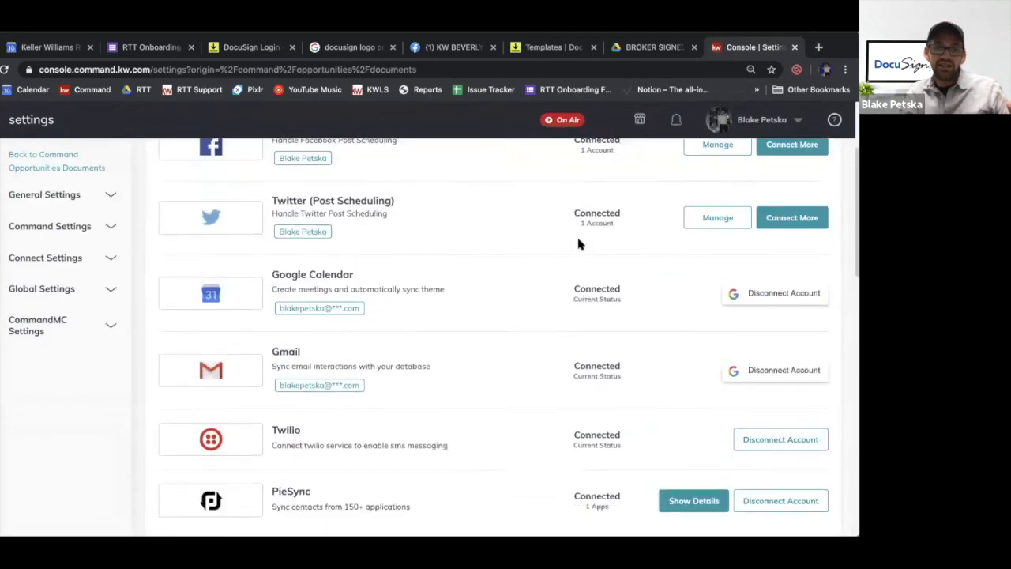
{"action": "scroll", "coordinate": [577, 244], "scroll_direction": "down", "scroll_amount": 1}
{"action": "left_click", "coordinate": [786, 200]}
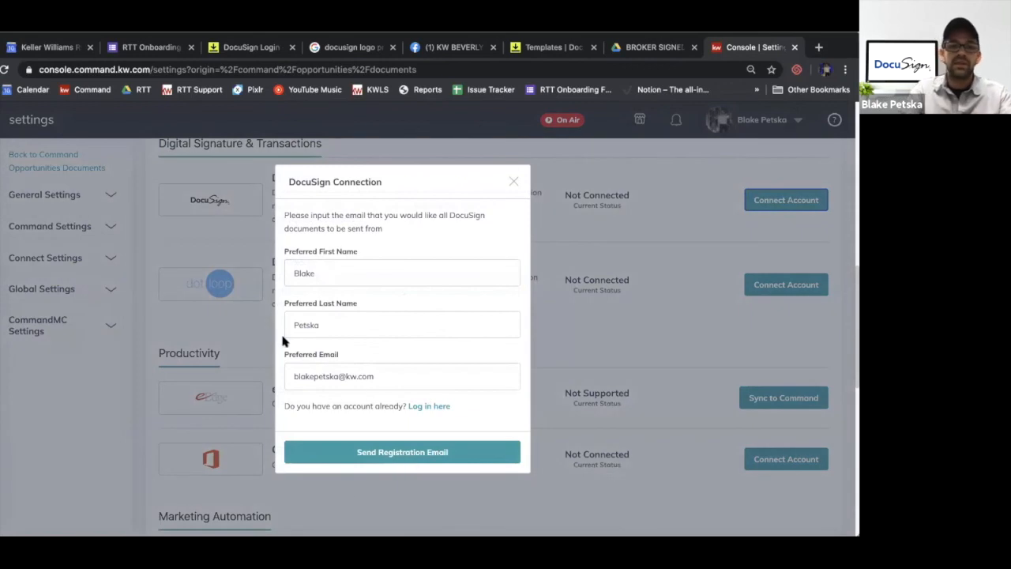
{"action": "left_click", "coordinate": [418, 407]}
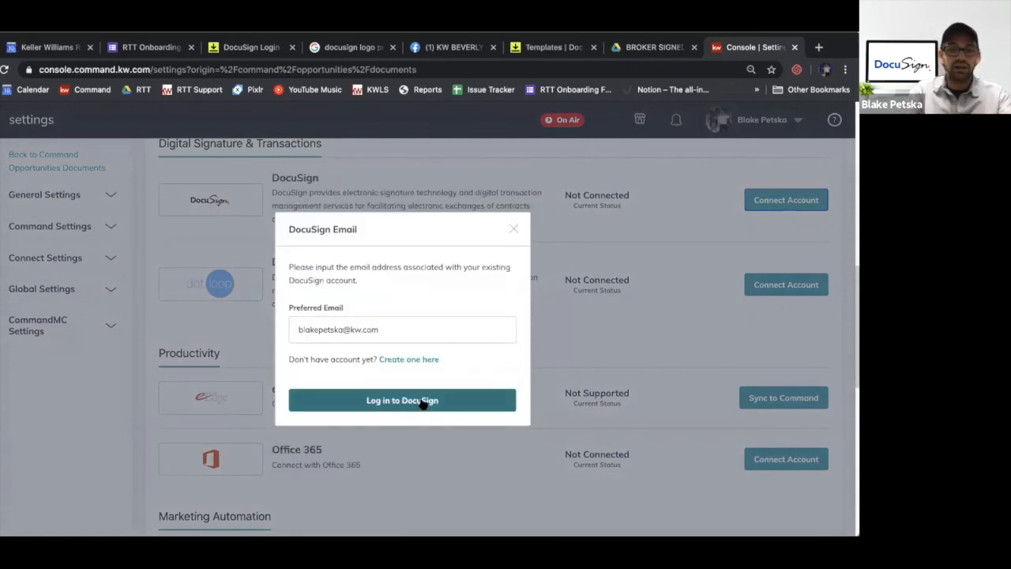
{"action": "left_click", "coordinate": [417, 402]}
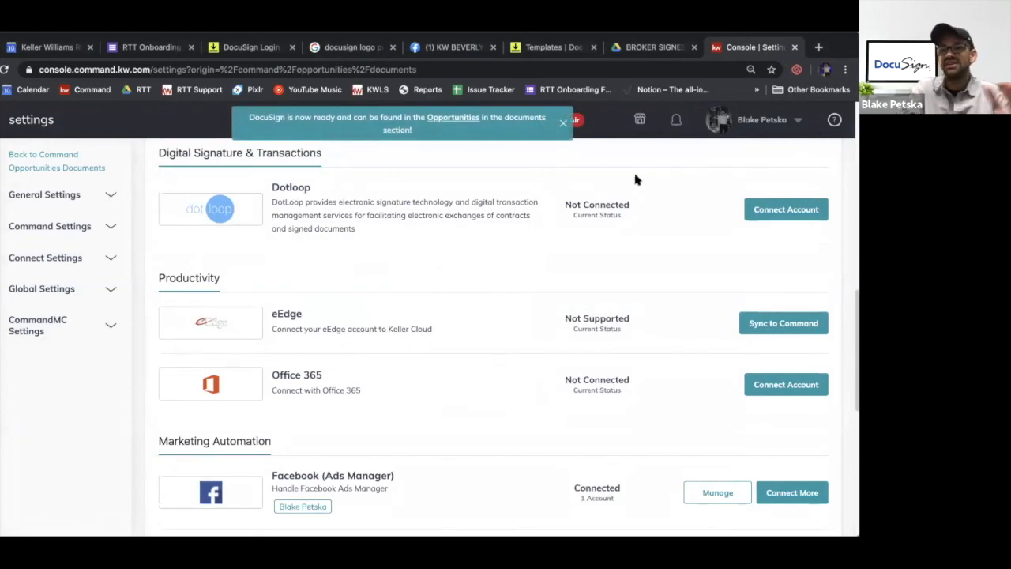
{"action": "left_click", "coordinate": [601, 66]}
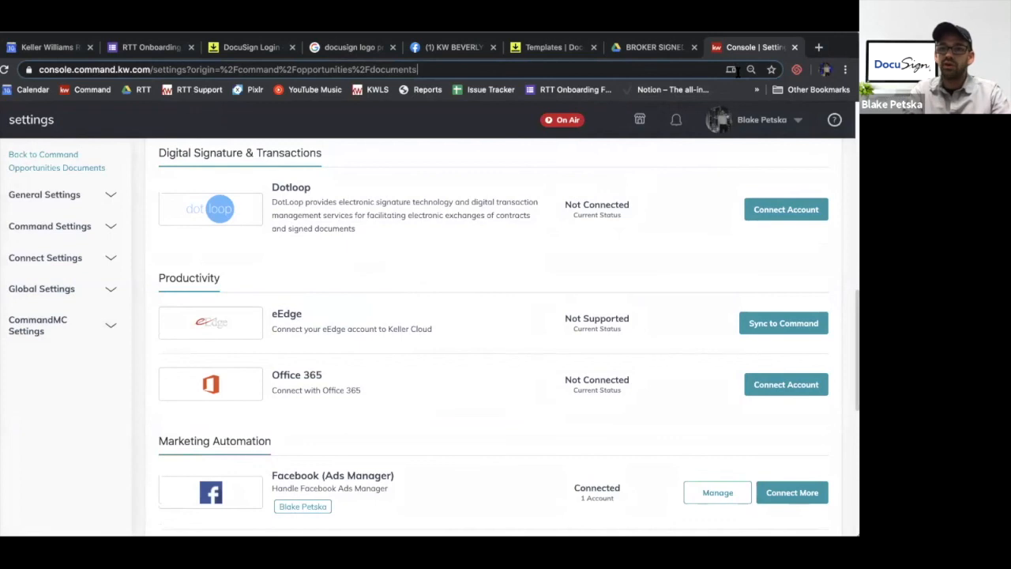
{"action": "left_click", "coordinate": [561, 149]}
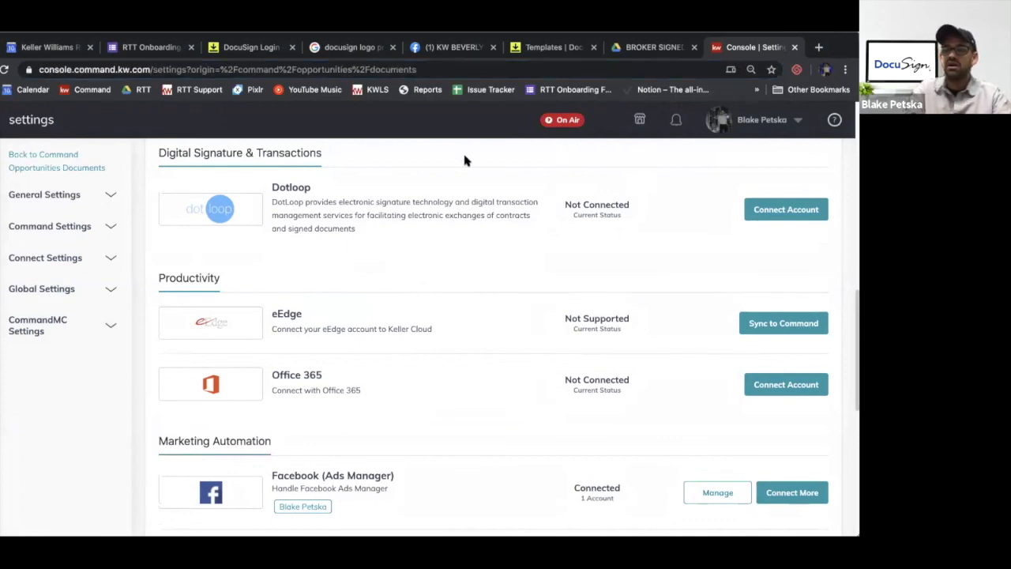
Return to the opportunities pipeline and open the new buyer opportunity in the Active phase
{"action": "left_click", "coordinate": [1, 293]}
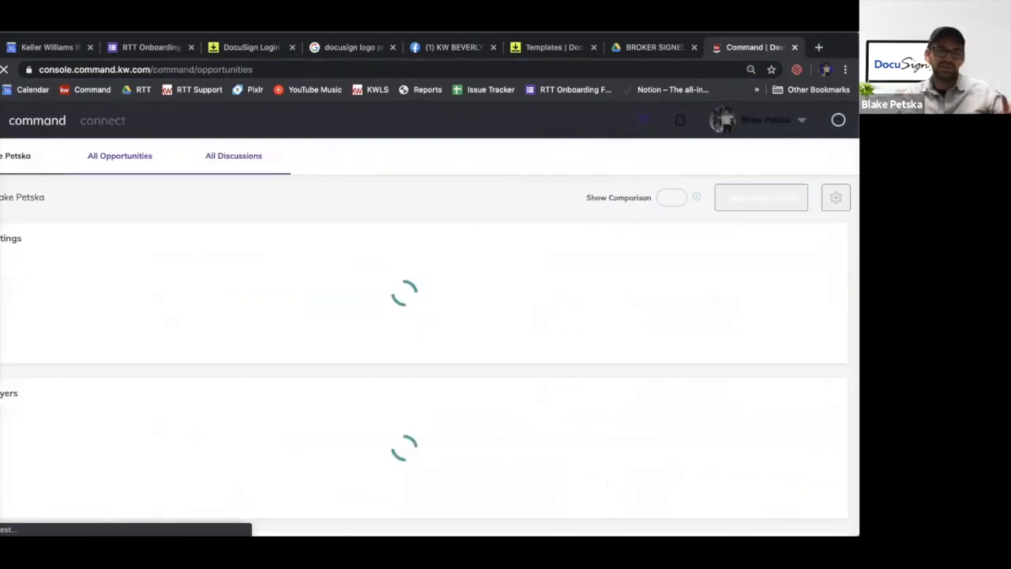
{"action": "scroll", "coordinate": [69, 302], "scroll_direction": "down", "scroll_amount": 2}
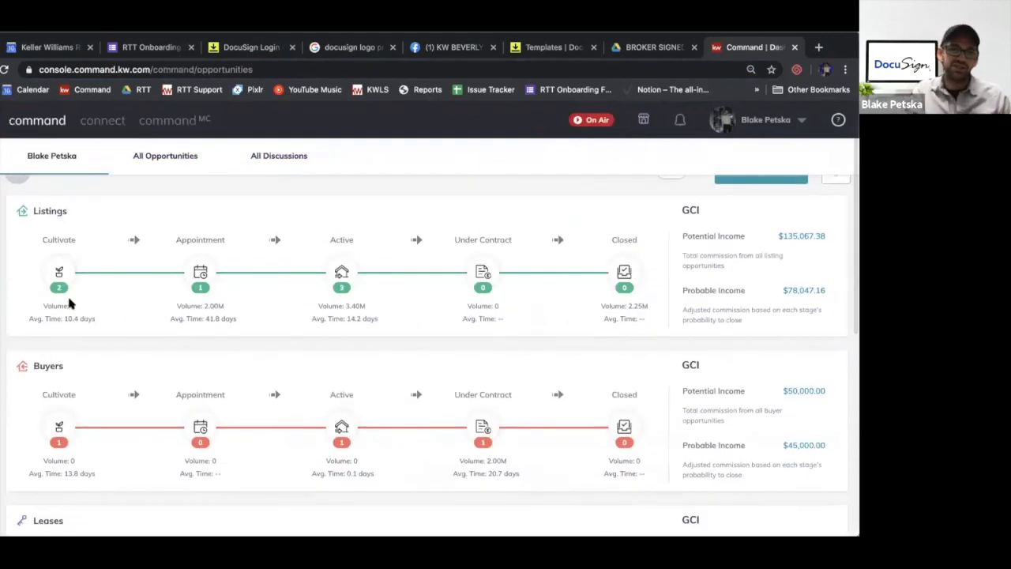
{"action": "scroll", "coordinate": [70, 302], "scroll_direction": "down", "scroll_amount": 1}
{"action": "left_click", "coordinate": [345, 368]}
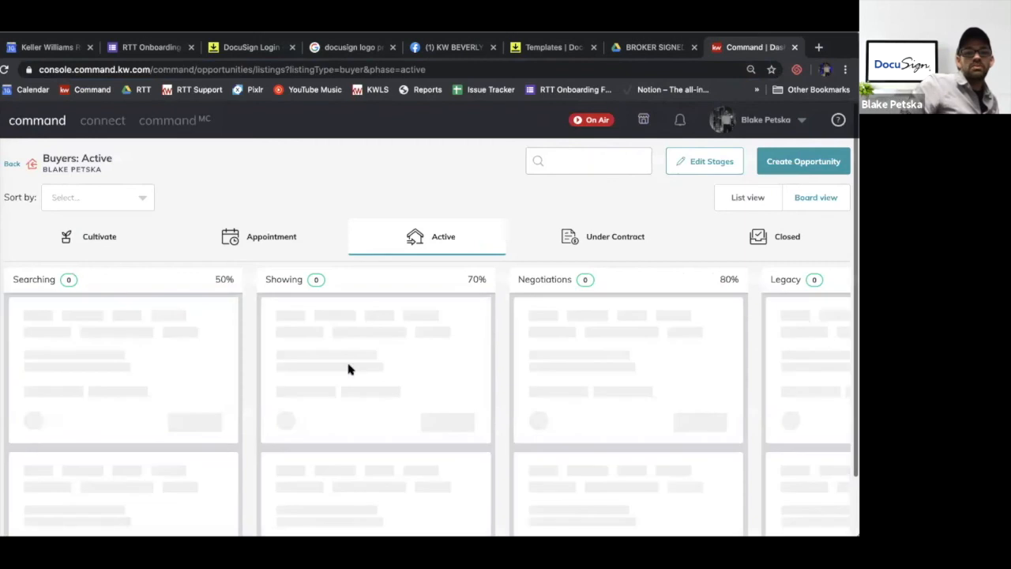
{"action": "left_click", "coordinate": [349, 313]}
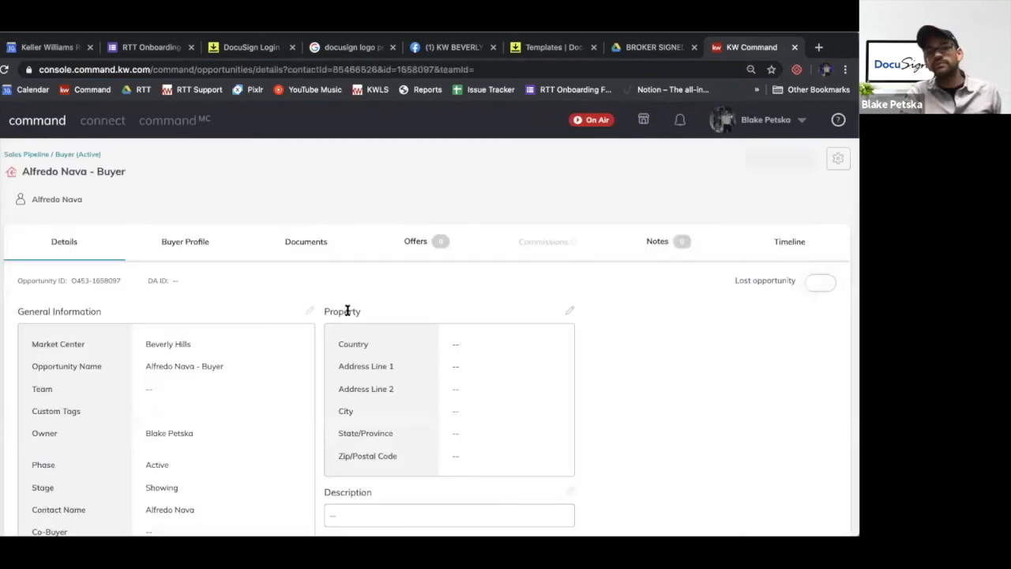
Start a transaction from the buyer opportunity's documents to open its DocuSign room
{"action": "left_click", "coordinate": [306, 242]}
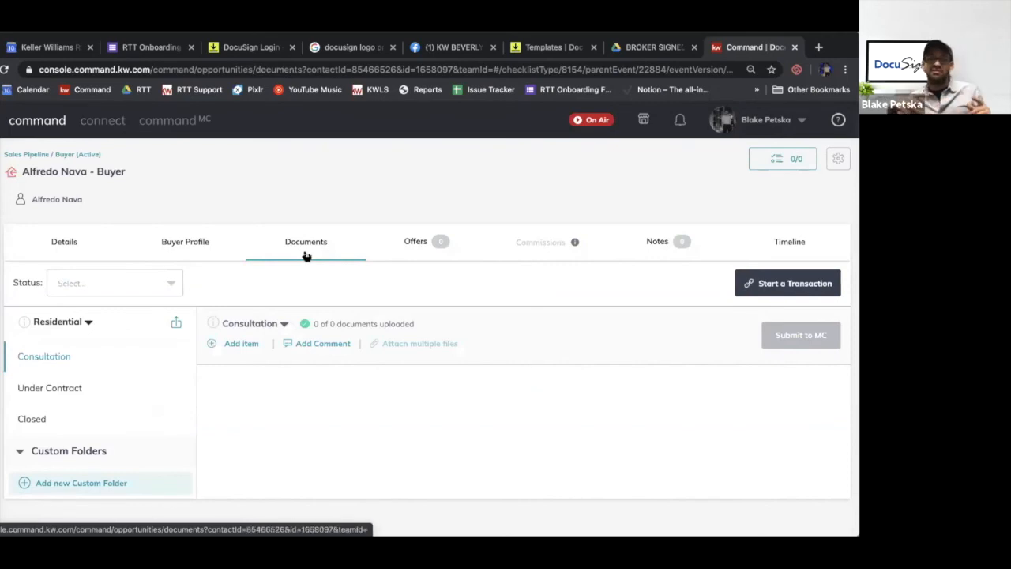
{"action": "left_click_drag", "start_coordinate": [738, 283], "coordinate": [694, 281]}
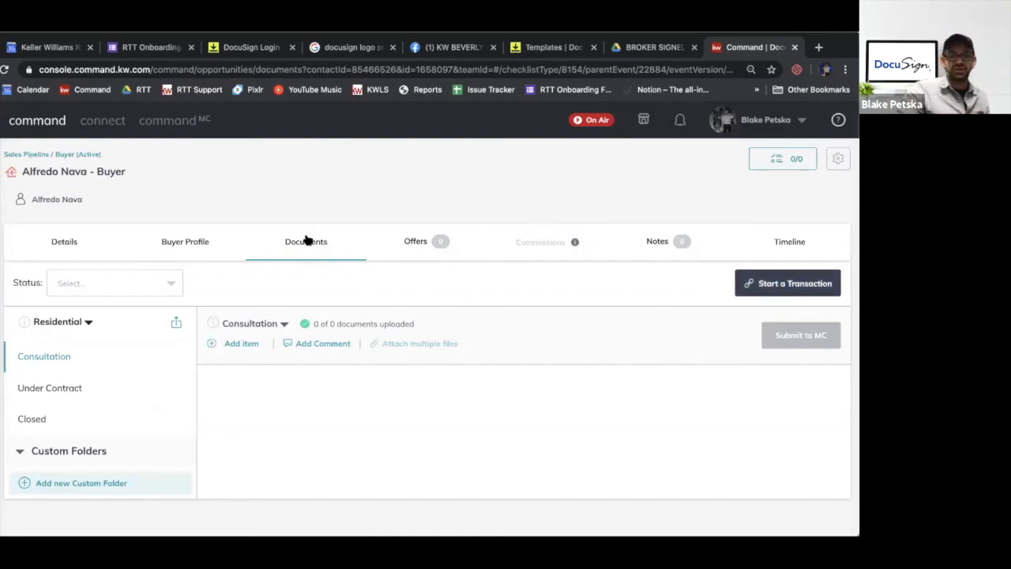
{"action": "left_click", "coordinate": [798, 294]}
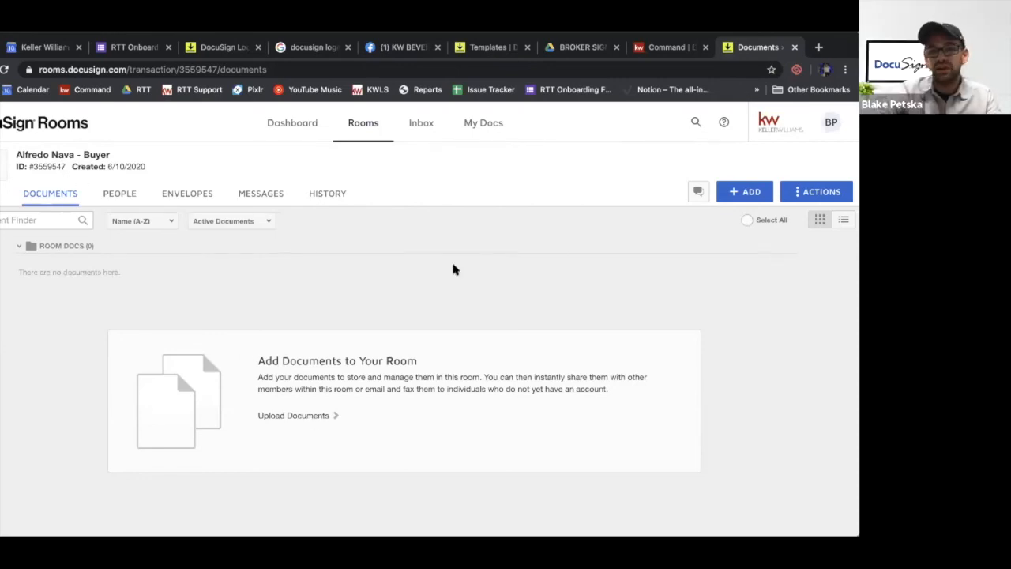
Create a new envelope in the buyer's transaction room
{"action": "left_click", "coordinate": [750, 192]}
{"action": "left_click", "coordinate": [608, 170]}
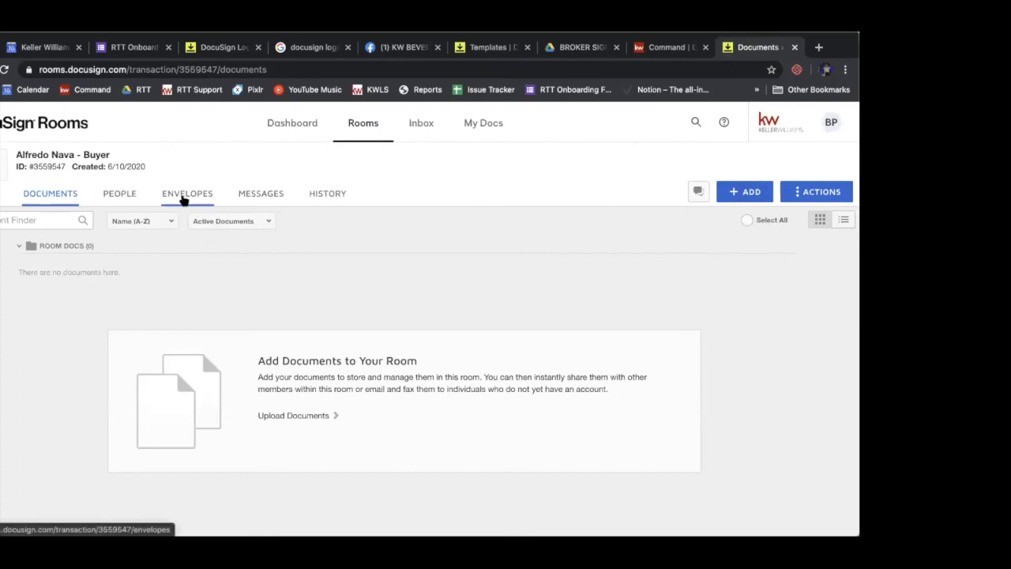
{"action": "left_click", "coordinate": [183, 198]}
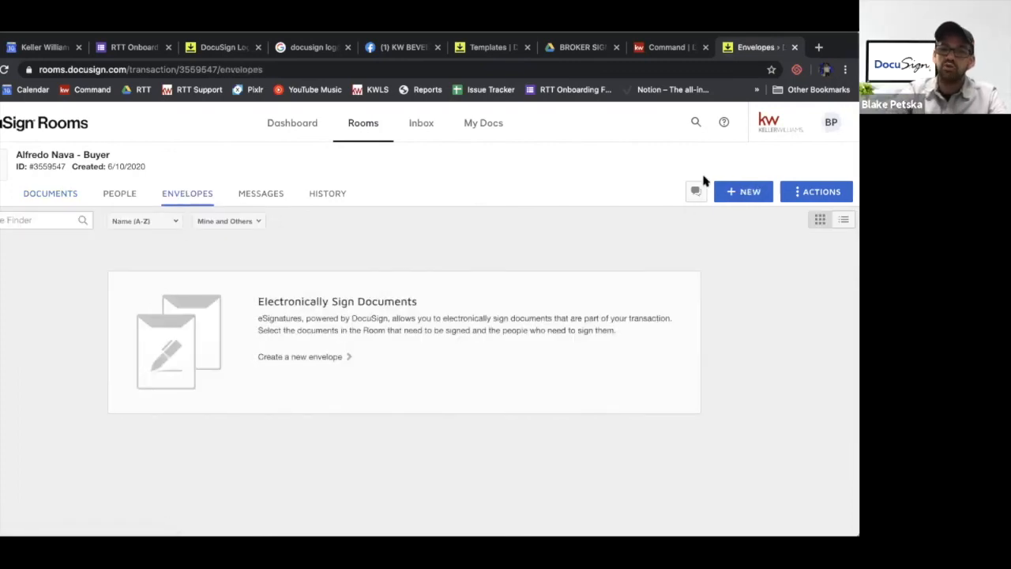
{"action": "left_click", "coordinate": [750, 193]}
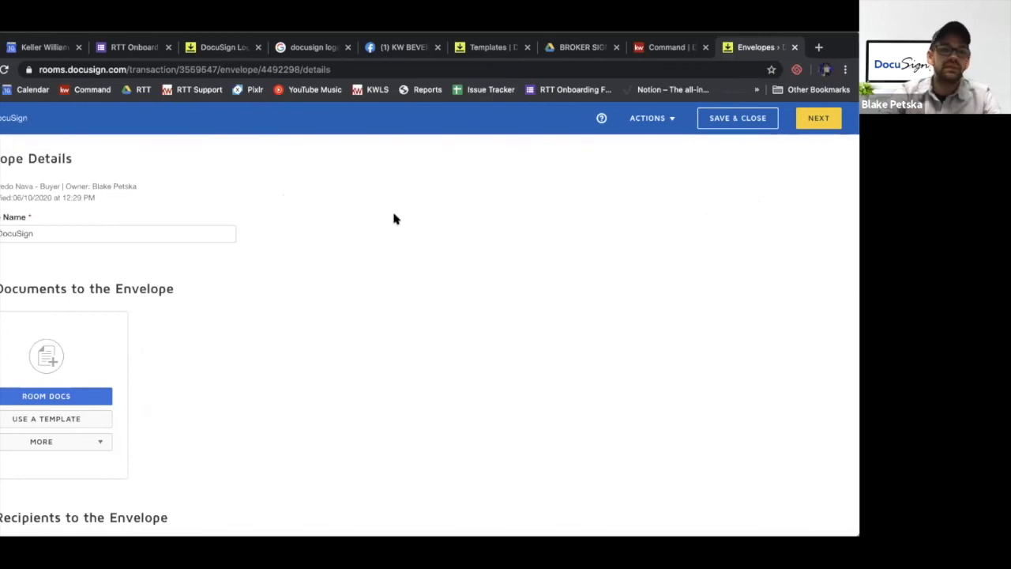
Add the PEAD Form - Buyer template from the personal templates to the envelope's documents
{"action": "scroll", "coordinate": [395, 219], "scroll_direction": "down", "scroll_amount": 1}
{"action": "scroll", "coordinate": [395, 219], "scroll_direction": "up", "scroll_amount": 1}
{"action": "scroll", "coordinate": [395, 219], "scroll_direction": "down", "scroll_amount": 2}
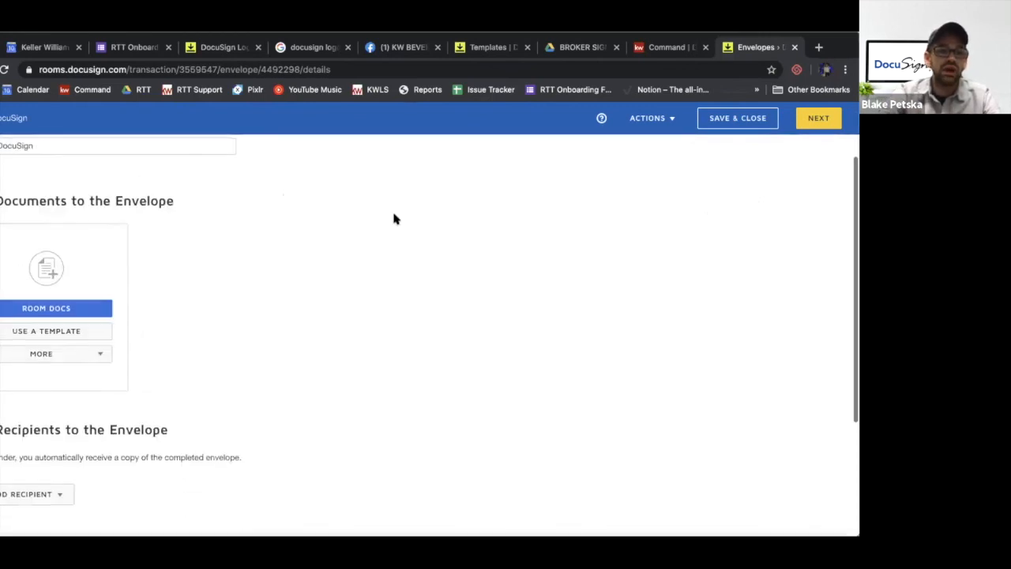
{"action": "left_click", "coordinate": [45, 331]}
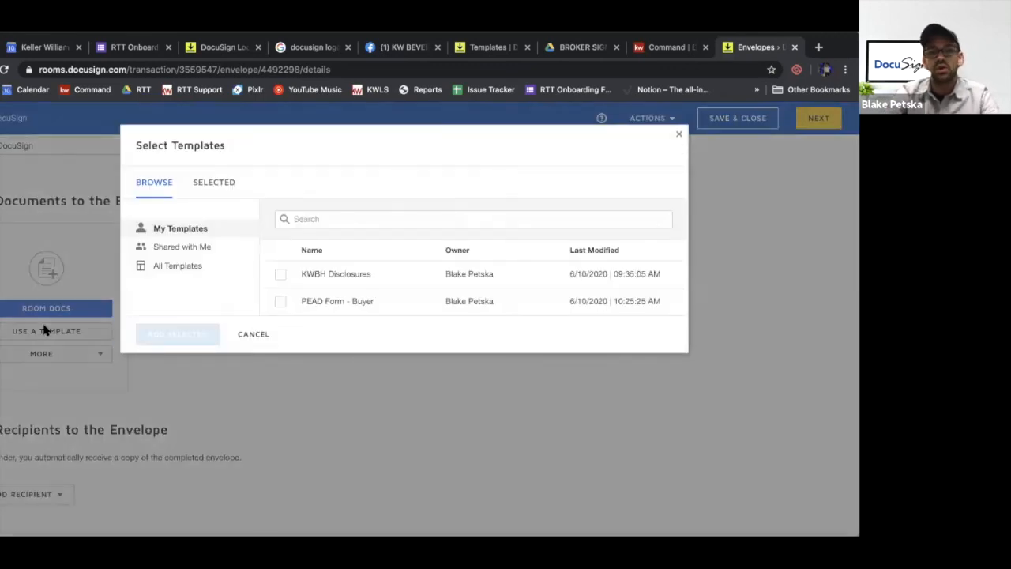
{"action": "left_click", "coordinate": [281, 304]}
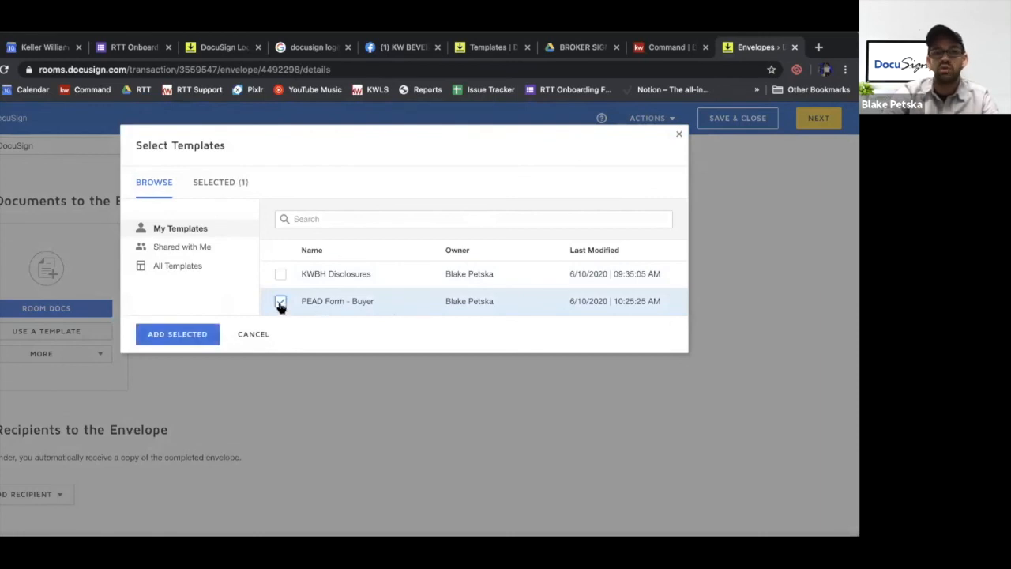
{"action": "left_click", "coordinate": [199, 335]}
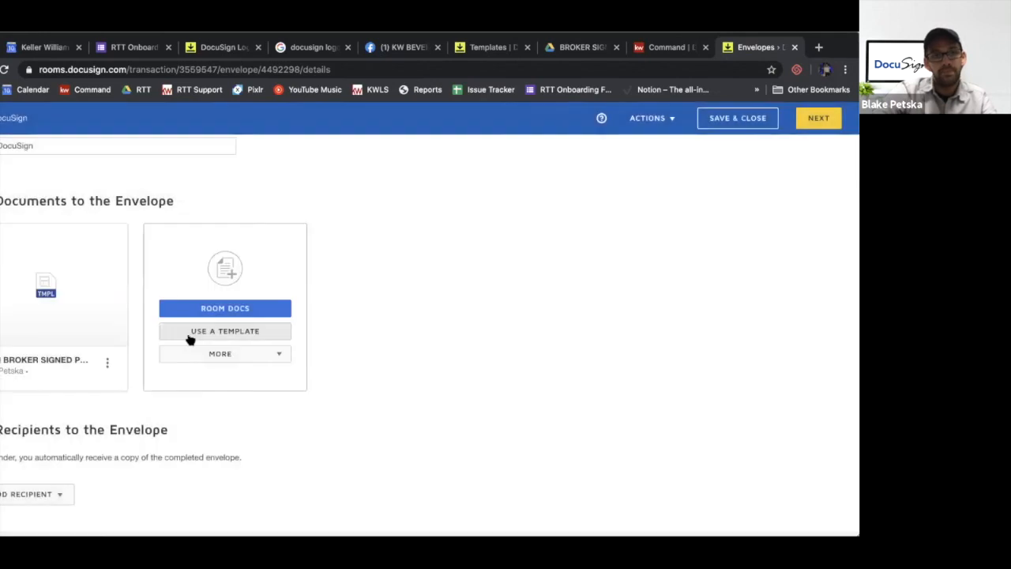
{"action": "mouse_move", "coordinate": [68, 305]}
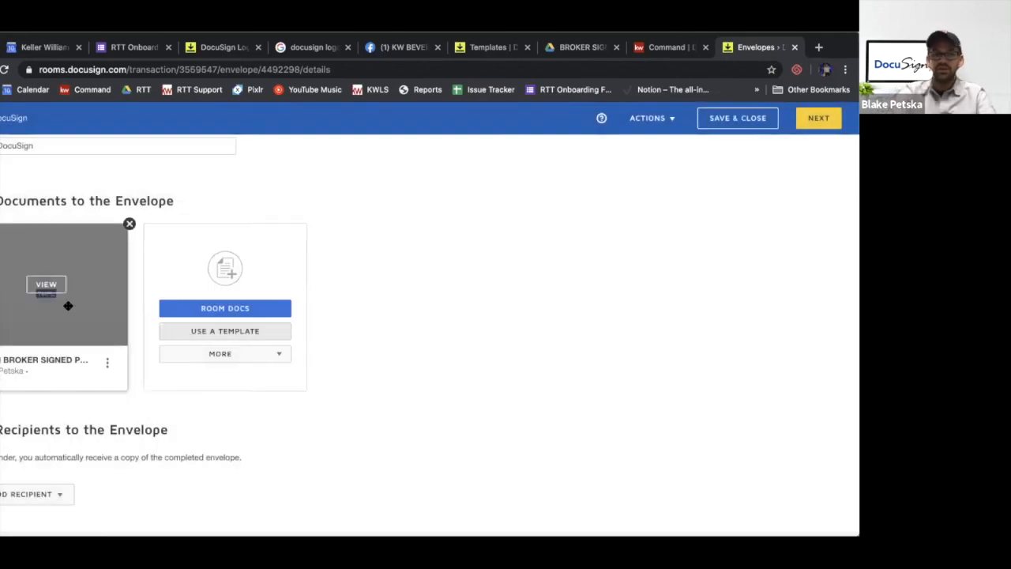
Select the pre-tagged Buyer 1 role for the envelope and assign the buyer client as its recipient
{"action": "scroll", "coordinate": [67, 306], "scroll_direction": "down", "scroll_amount": 3}
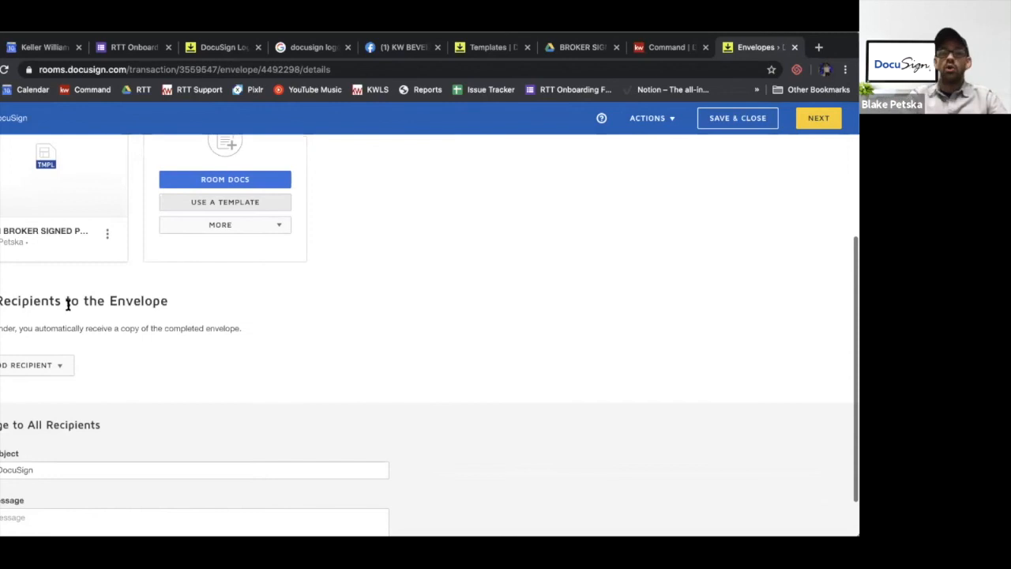
{"action": "left_click", "coordinate": [52, 364]}
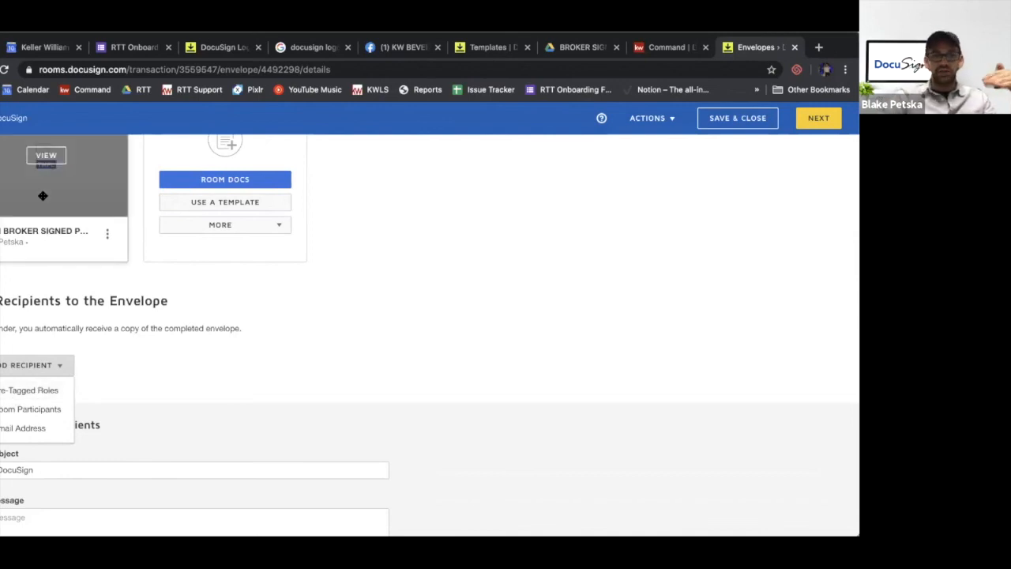
{"action": "left_click", "coordinate": [31, 390]}
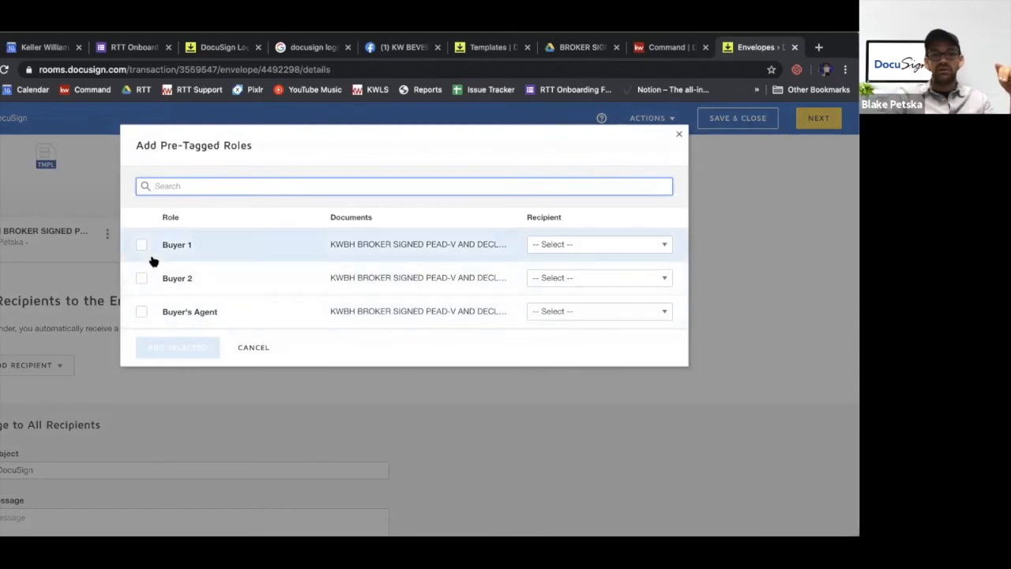
{"action": "left_click", "coordinate": [142, 245]}
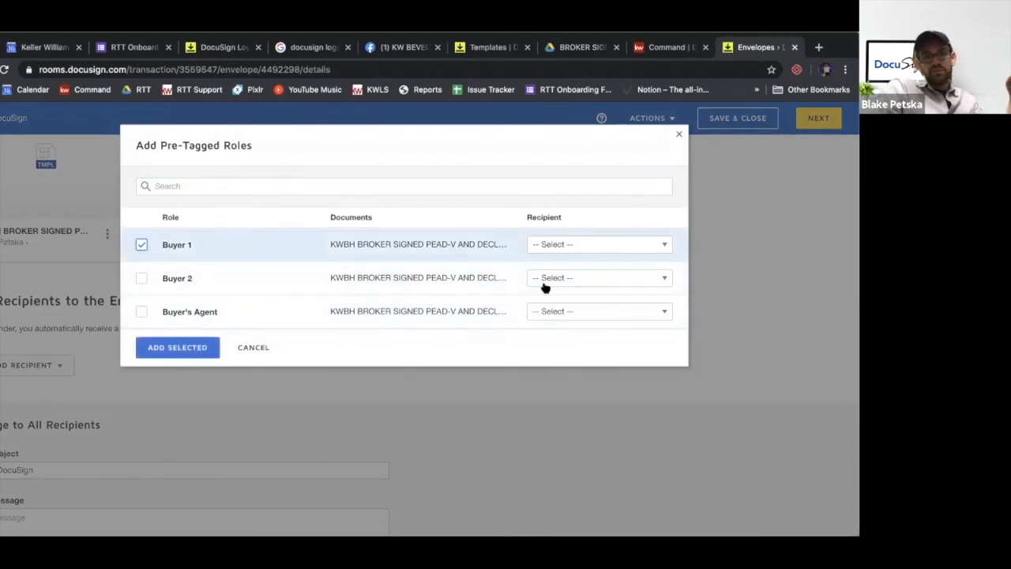
{"action": "left_click", "coordinate": [582, 249]}
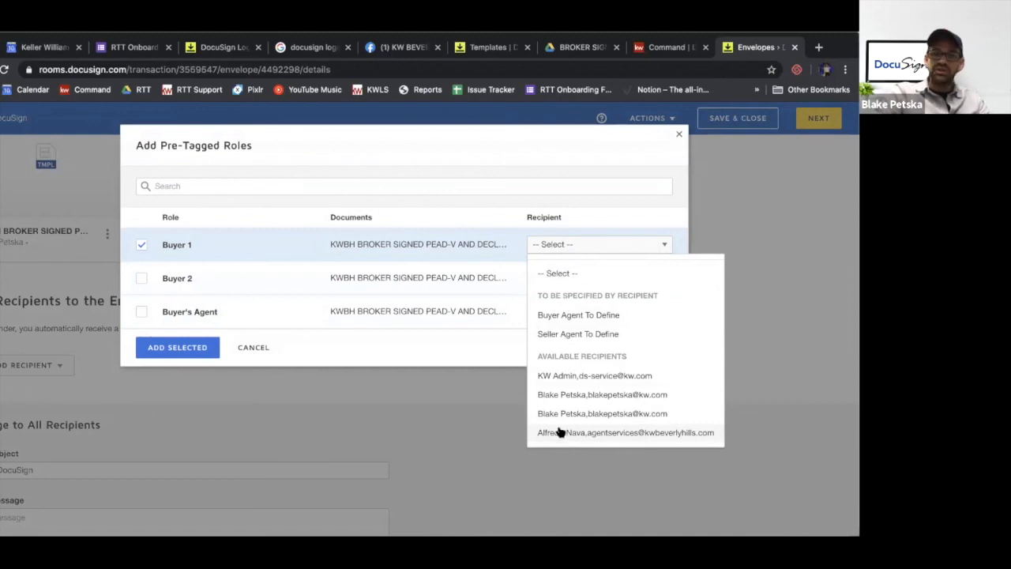
{"action": "left_click", "coordinate": [598, 432]}
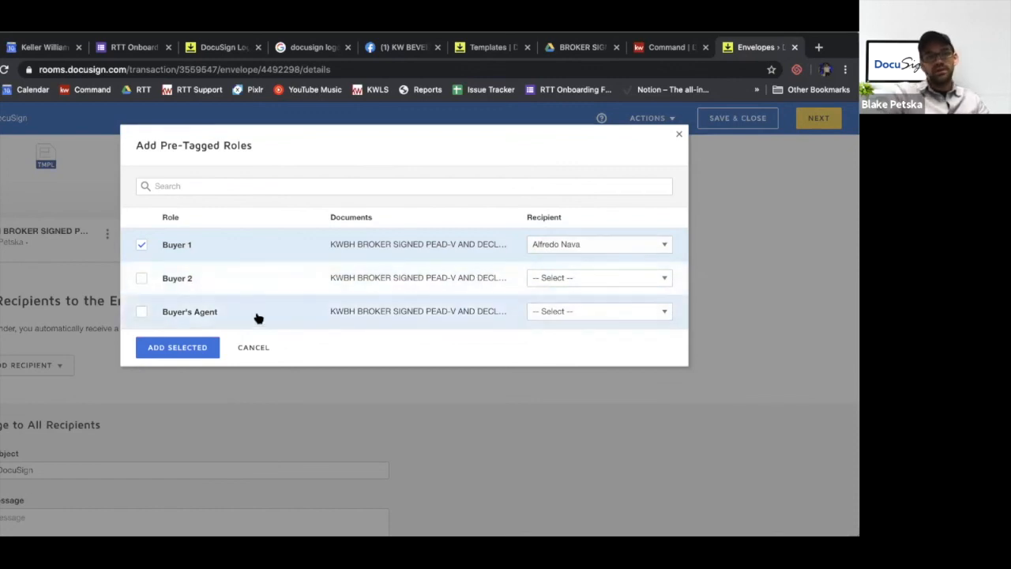
Select the Buyer's Agent role, assign the agent's own contact to it, and add both selected roles as envelope recipients
{"action": "left_click", "coordinate": [141, 313]}
{"action": "left_click", "coordinate": [629, 311]}
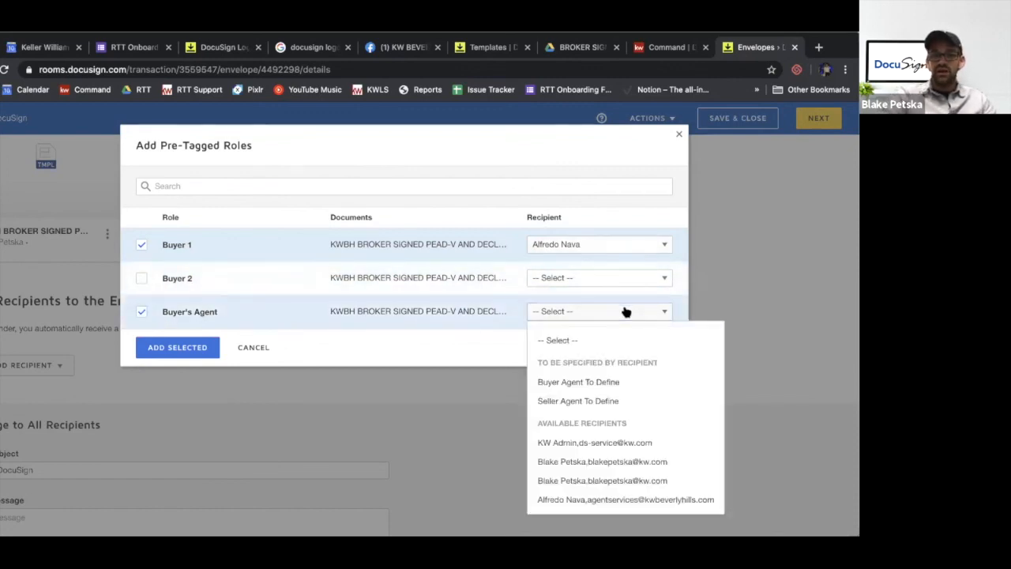
{"action": "left_click", "coordinate": [563, 464]}
{"action": "left_click", "coordinate": [191, 347]}
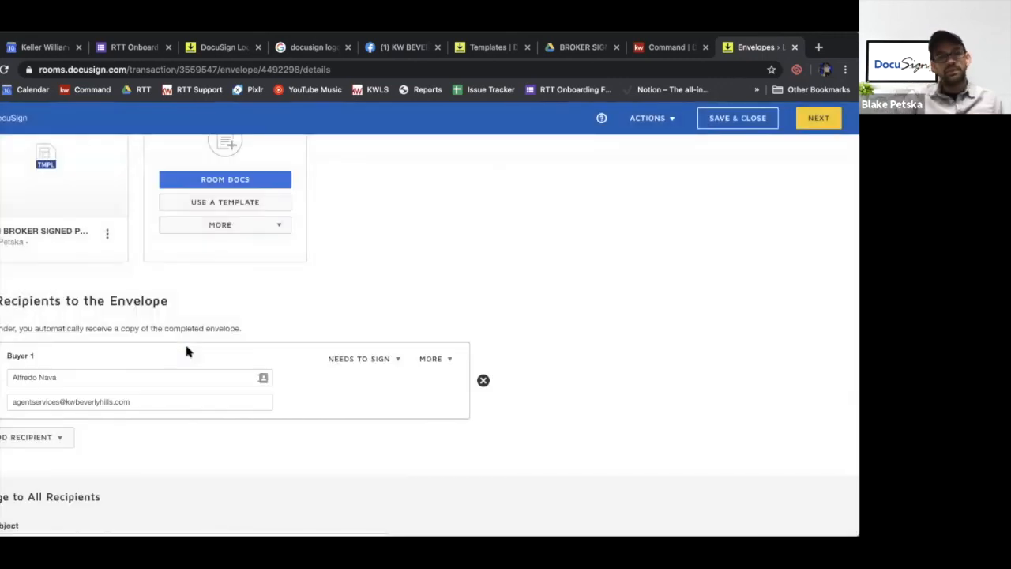
{"action": "scroll", "coordinate": [186, 352], "scroll_direction": "up", "scroll_amount": 2}
{"action": "scroll", "coordinate": [186, 351], "scroll_direction": "down", "scroll_amount": 4}
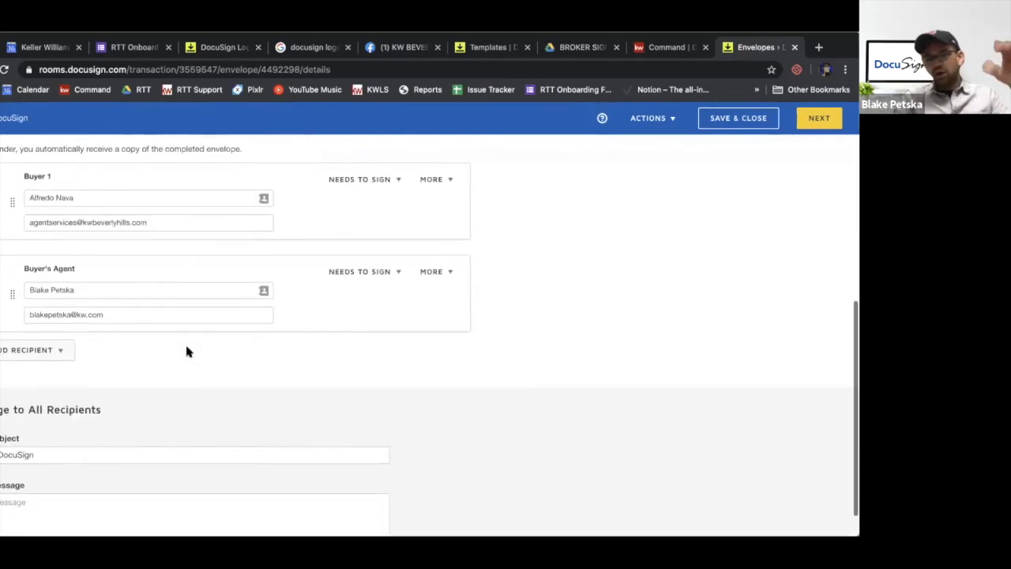
Extend the email subject for all recipients after "DocuSign" with - Showing "PEAD" Form
{"action": "scroll", "coordinate": [186, 351], "scroll_direction": "down", "scroll_amount": 1}
{"action": "left_click_drag", "start_coordinate": [108, 371], "coordinate": [24, 367]}
{"action": "left_click", "coordinate": [52, 382]}
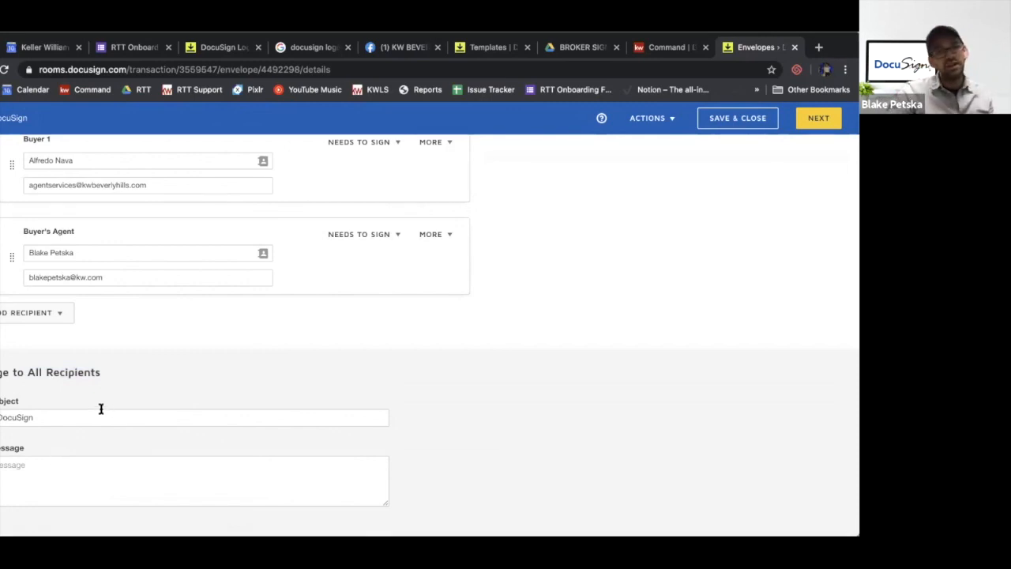
{"action": "left_click", "coordinate": [76, 410]}
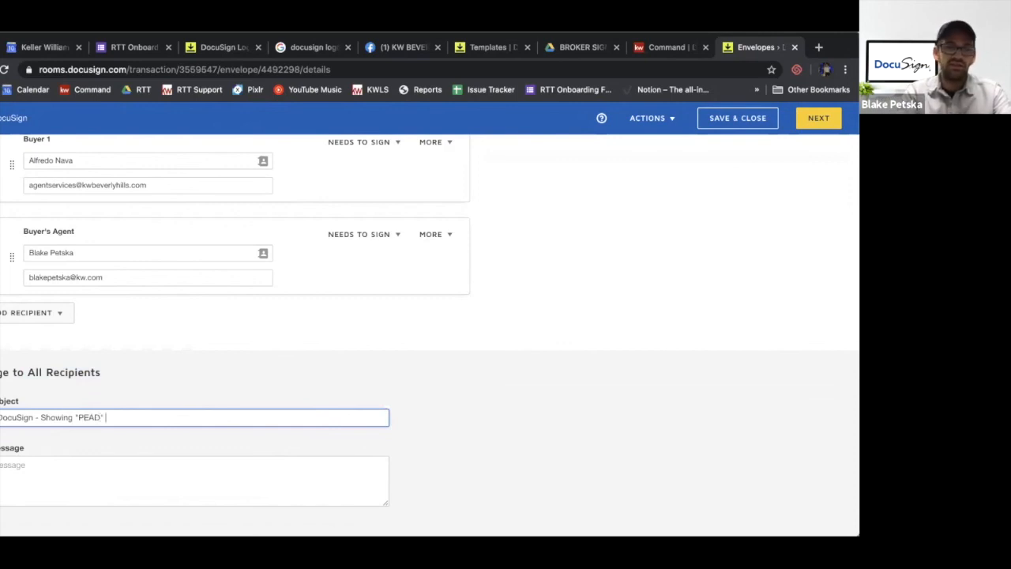
{"action": "type", "text": "m"}
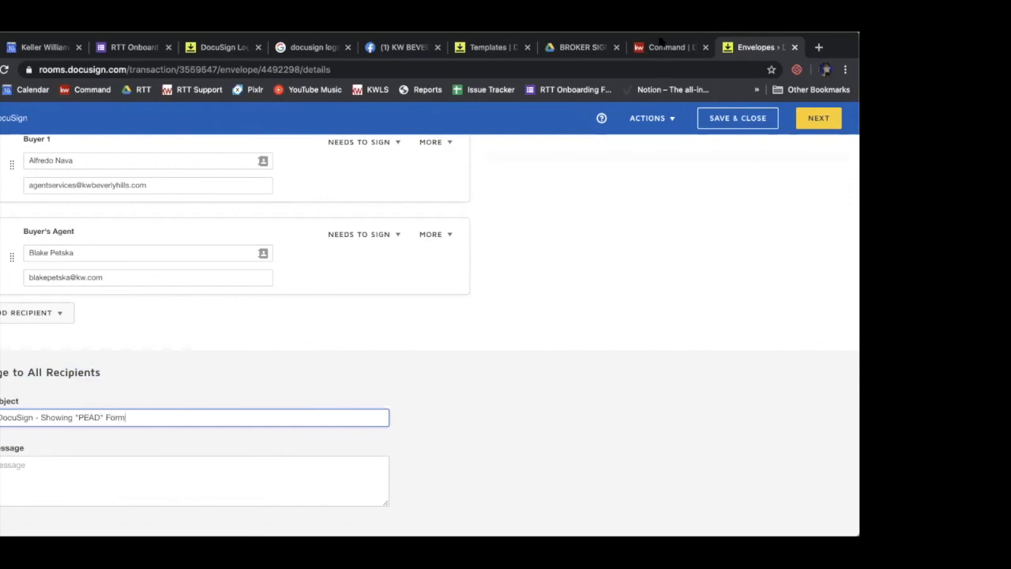
{"action": "scroll", "coordinate": [631, 237], "scroll_direction": "up", "scroll_amount": 3}
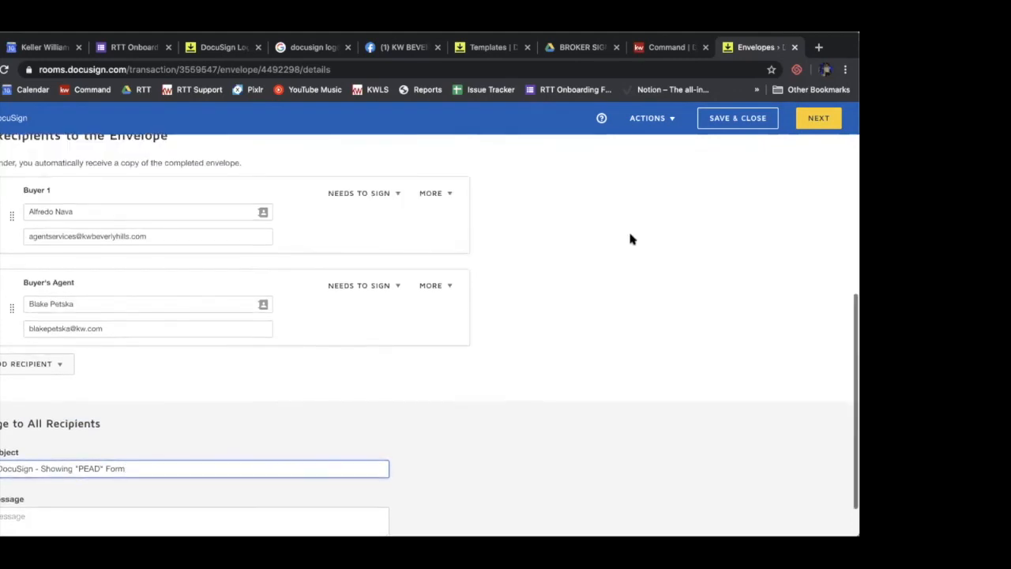
{"action": "scroll", "coordinate": [630, 238], "scroll_direction": "up", "scroll_amount": 3}
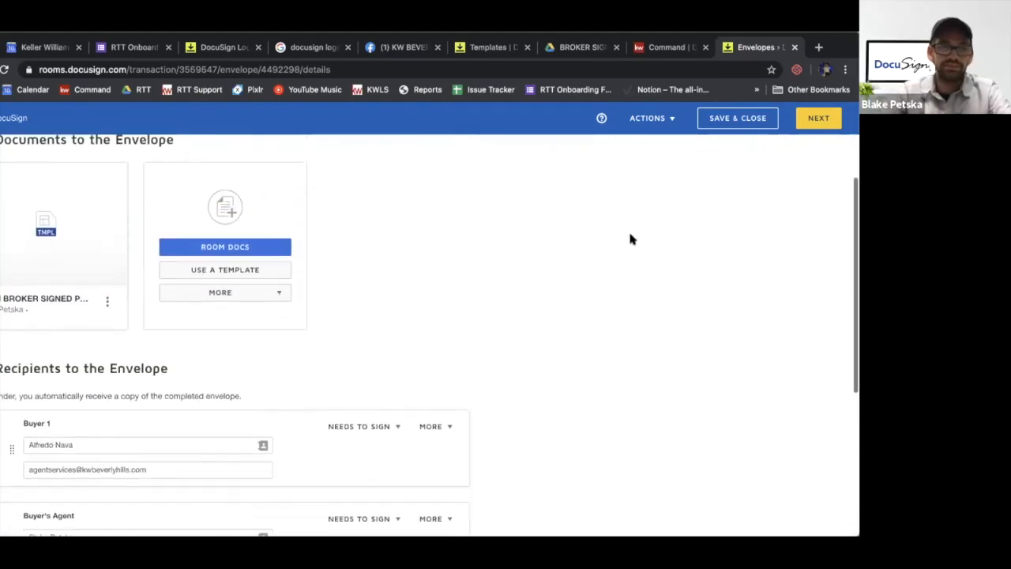
{"action": "scroll", "coordinate": [630, 237], "scroll_direction": "up", "scroll_amount": 2}
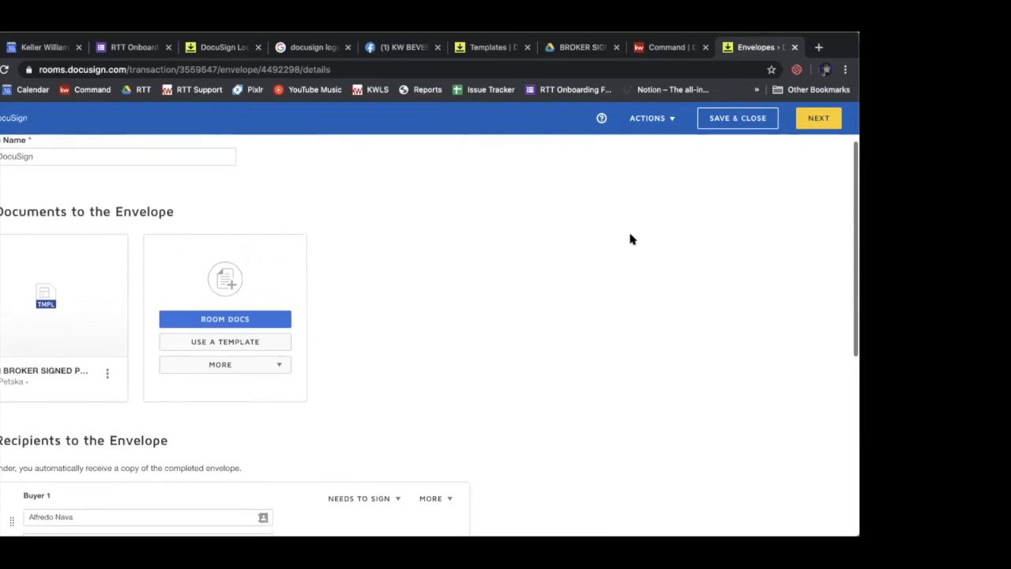
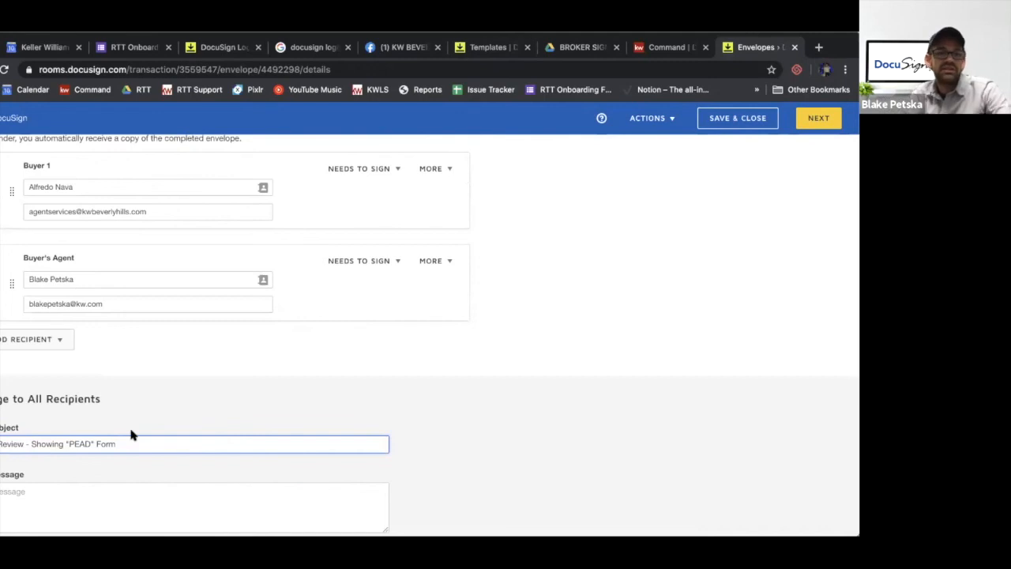
Review the envelope's documents, recipients and email subject, and continue to placing the signing fields
{"action": "scroll", "coordinate": [132, 434], "scroll_direction": "up", "scroll_amount": 5}
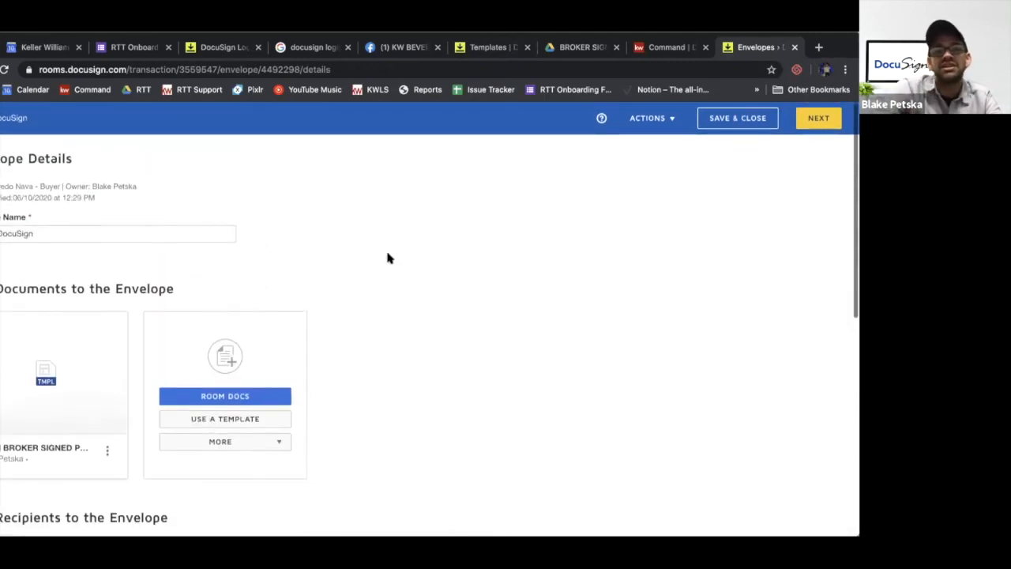
{"action": "scroll", "coordinate": [387, 257], "scroll_direction": "down", "scroll_amount": 5}
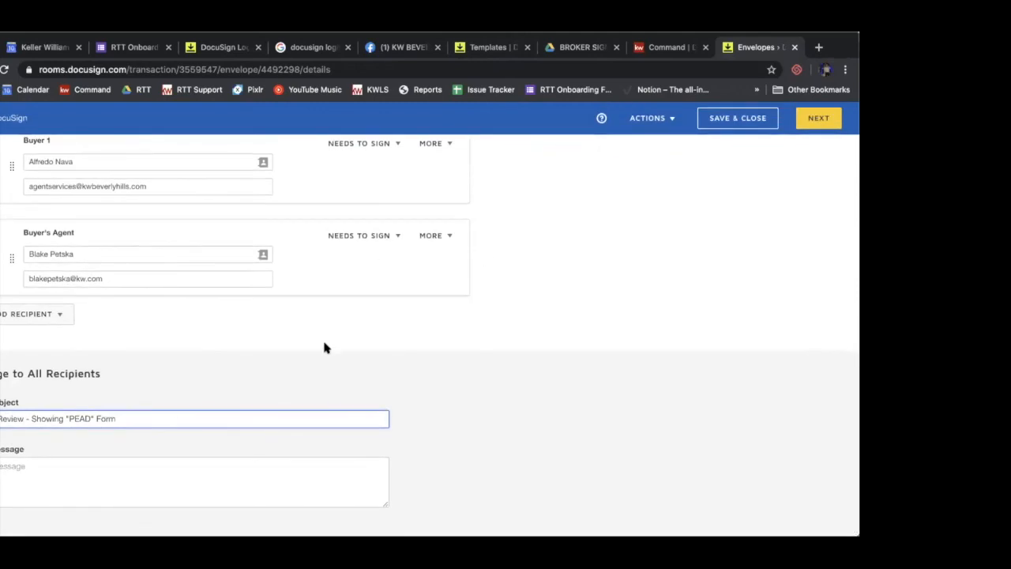
{"action": "scroll", "coordinate": [322, 339], "scroll_direction": "up", "scroll_amount": 5}
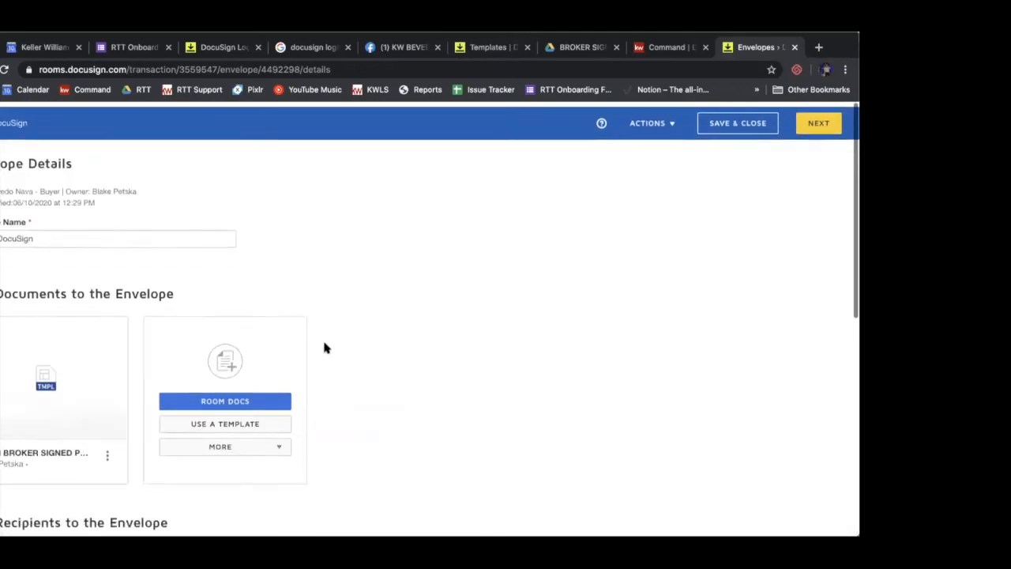
{"action": "left_click", "coordinate": [818, 123]}
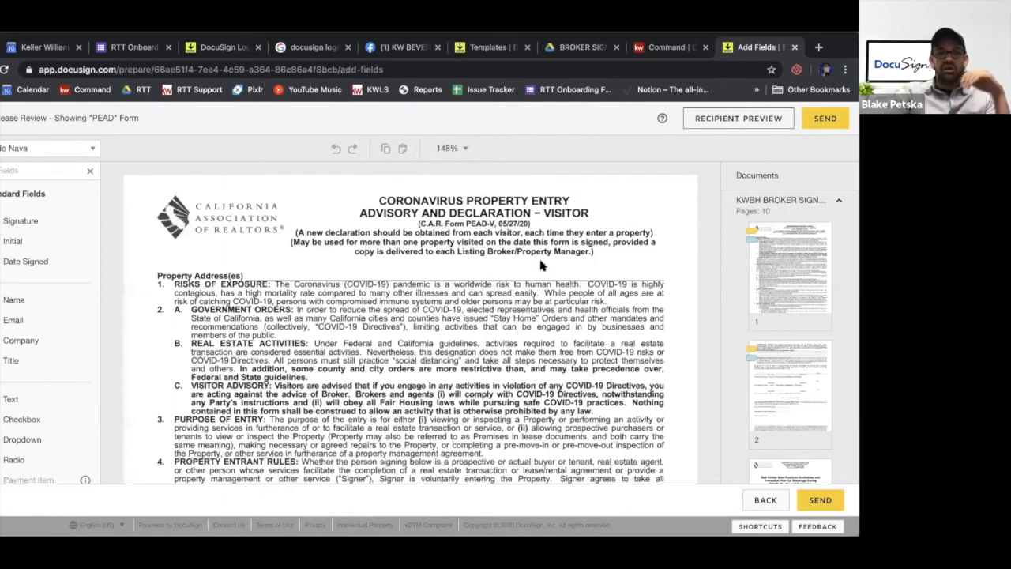
Check the recipient list and the pre-tagged buyer and agent fields on the first two pages of the PEAD form
{"action": "scroll", "coordinate": [541, 265], "scroll_direction": "down", "scroll_amount": 10}
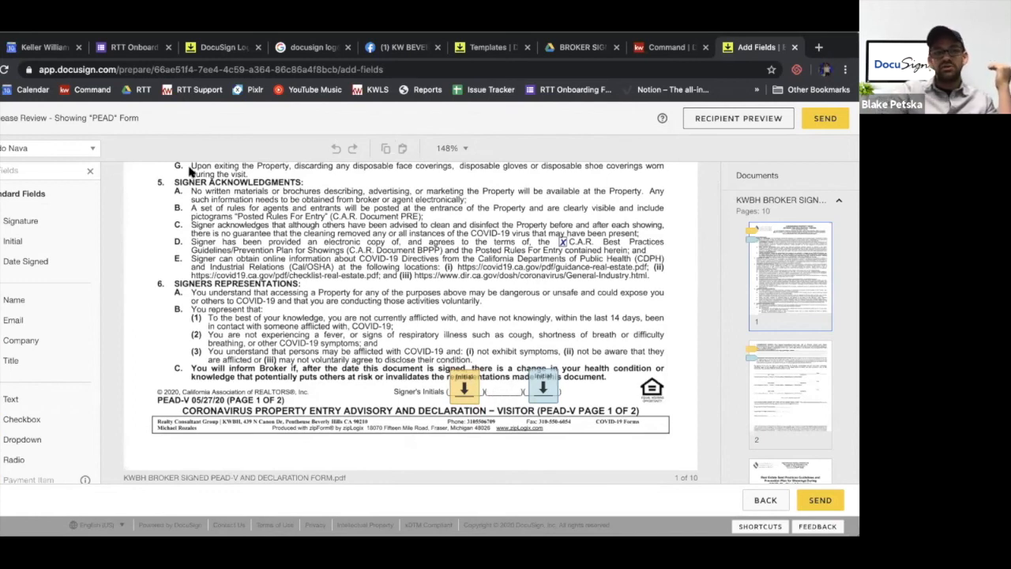
{"action": "left_click", "coordinate": [53, 149]}
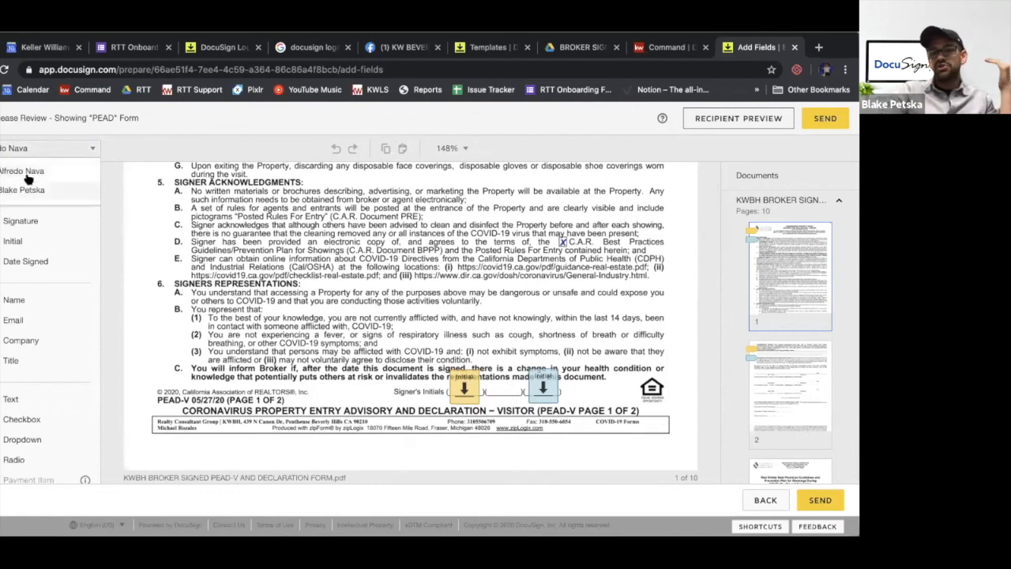
{"action": "left_click", "coordinate": [28, 174]}
{"action": "scroll", "coordinate": [316, 284], "scroll_direction": "down", "scroll_amount": 10}
{"action": "scroll", "coordinate": [247, 278], "scroll_direction": "up", "scroll_amount": 3}
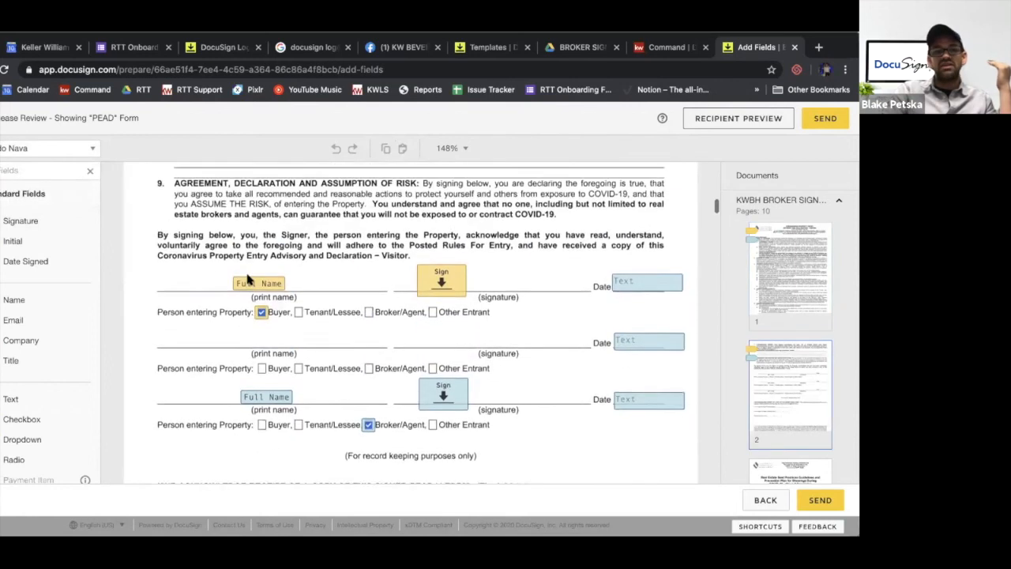
{"action": "scroll", "coordinate": [248, 278], "scroll_direction": "down", "scroll_amount": 1}
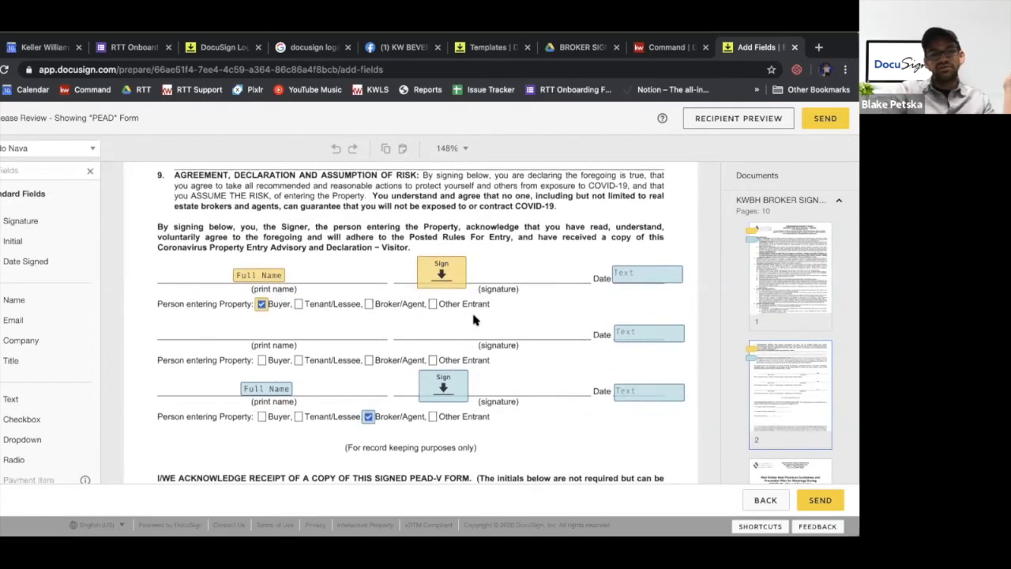
{"action": "scroll", "coordinate": [474, 319], "scroll_direction": "up", "scroll_amount": 2}
{"action": "scroll", "coordinate": [474, 319], "scroll_direction": "down", "scroll_amount": 6}
{"action": "scroll", "coordinate": [474, 319], "scroll_direction": "up", "scroll_amount": 20}
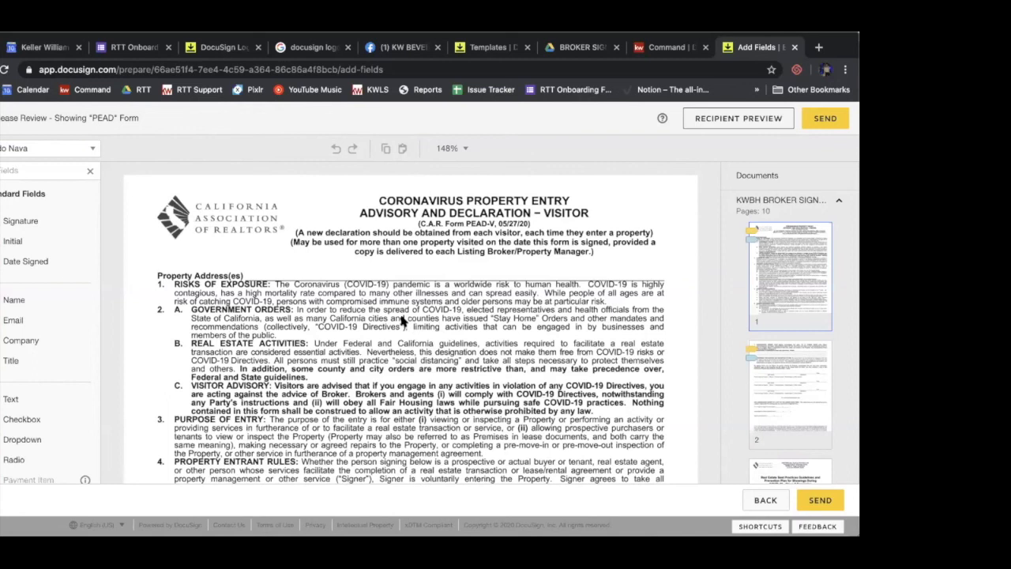
Examine the page 1 advisory text and initials fields, and the signer lines on page 2
{"action": "scroll", "coordinate": [136, 269], "scroll_direction": "down", "scroll_amount": 2}
{"action": "scroll", "coordinate": [137, 269], "scroll_direction": "down", "scroll_amount": 5}
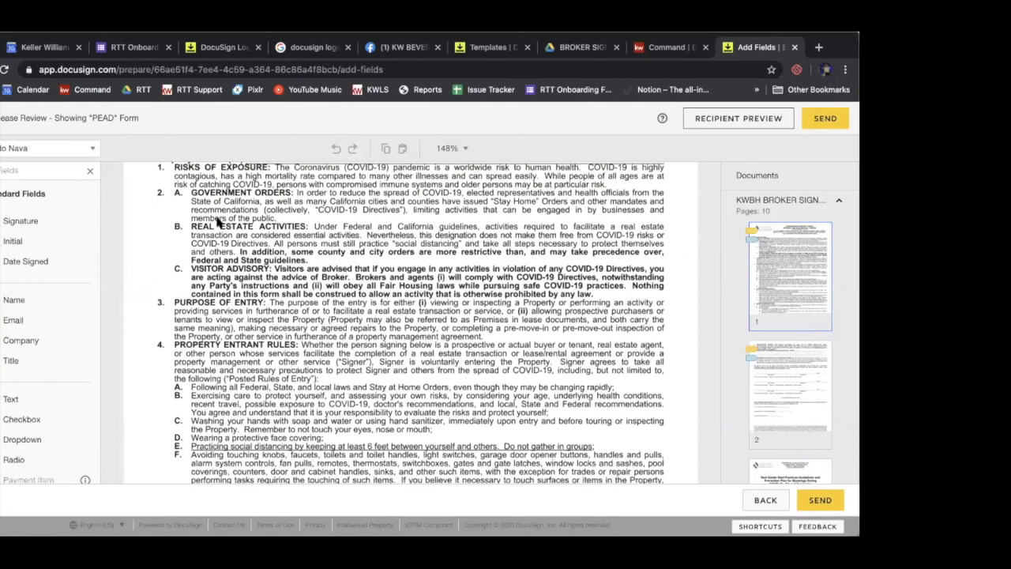
{"action": "scroll", "coordinate": [220, 223], "scroll_direction": "up", "scroll_amount": 7}
{"action": "scroll", "coordinate": [332, 283], "scroll_direction": "down", "scroll_amount": 18}
{"action": "scroll", "coordinate": [332, 283], "scroll_direction": "down", "scroll_amount": 12}
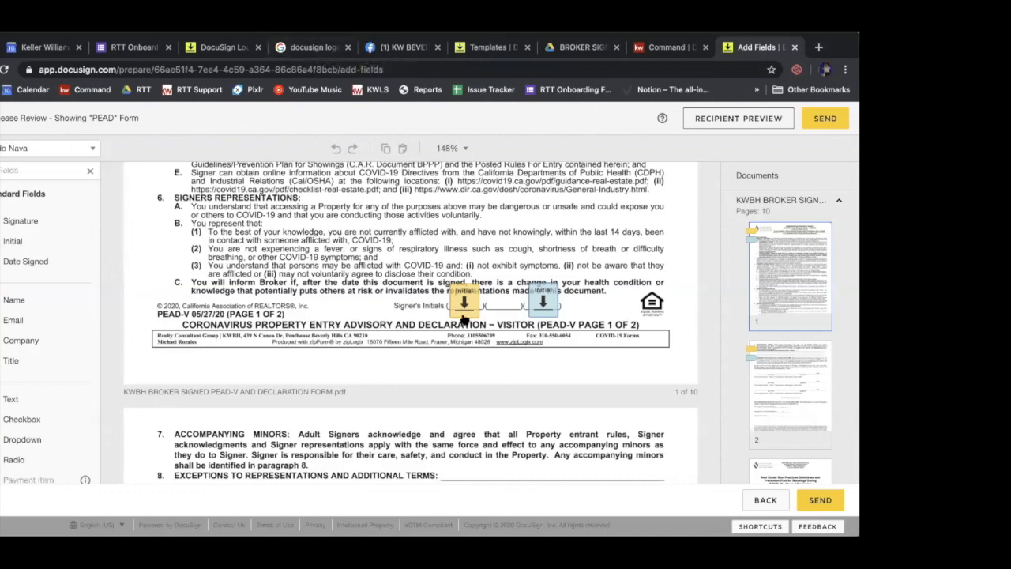
{"action": "scroll", "coordinate": [475, 305], "scroll_direction": "down", "scroll_amount": 3}
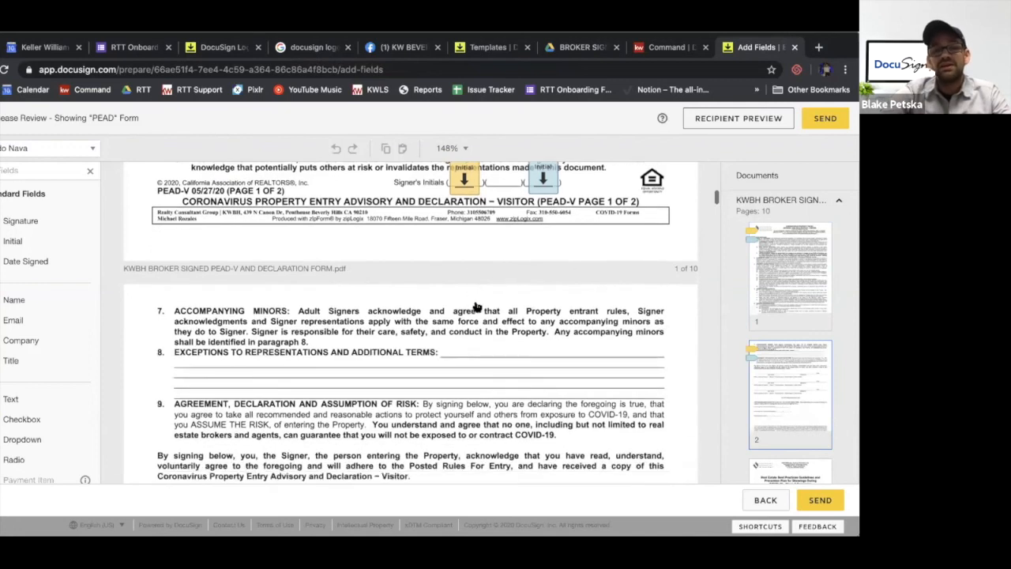
{"action": "scroll", "coordinate": [476, 305], "scroll_direction": "down", "scroll_amount": 2}
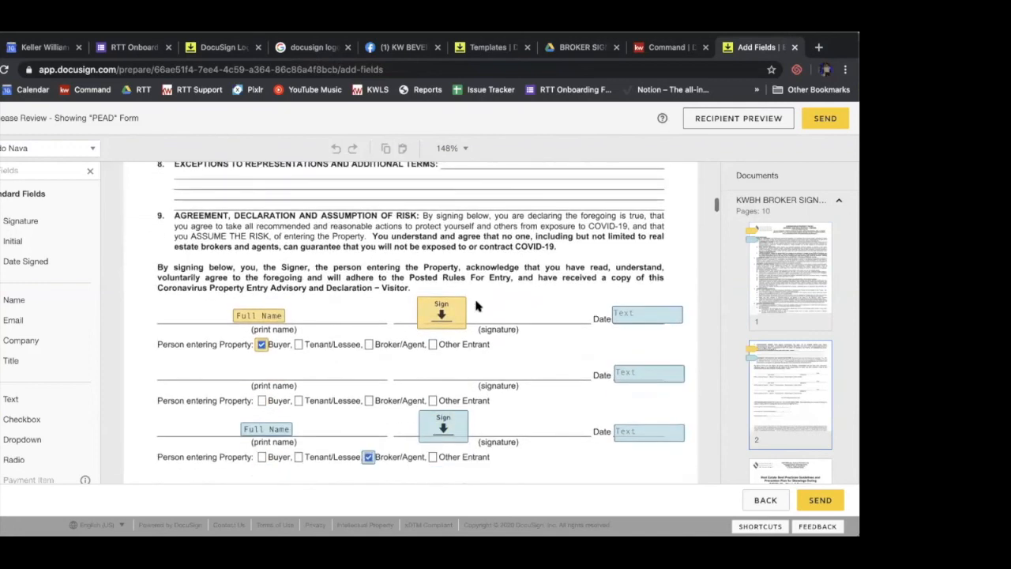
{"action": "scroll", "coordinate": [475, 305], "scroll_direction": "up", "scroll_amount": 6}
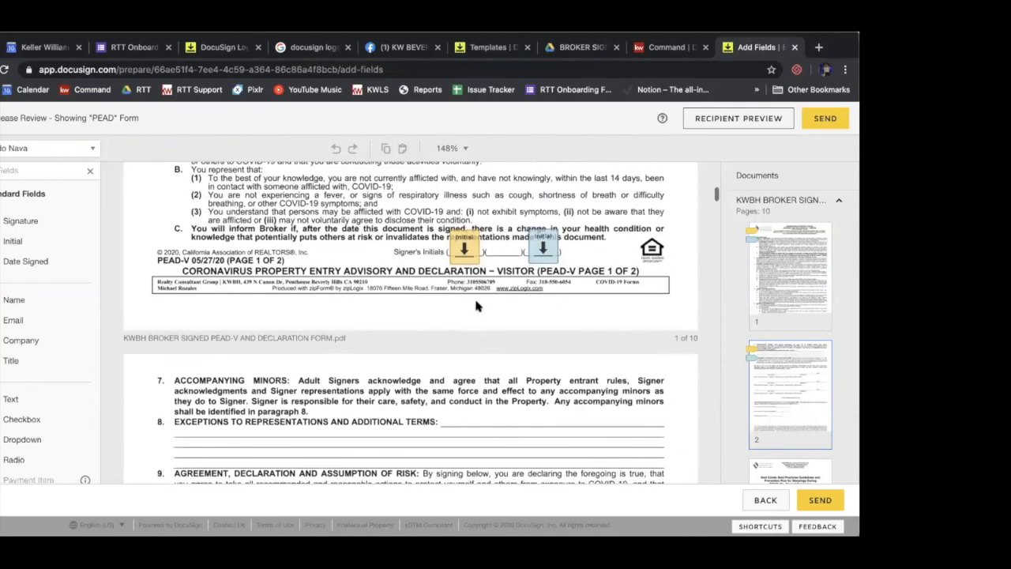
{"action": "scroll", "coordinate": [476, 304], "scroll_direction": "up", "scroll_amount": 5}
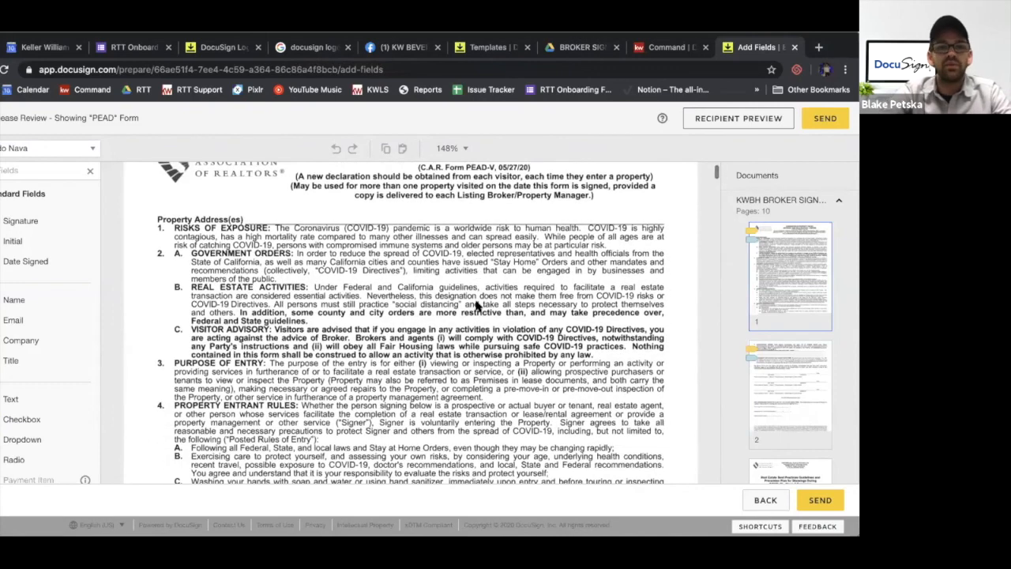
Delete the date text field on the unused second signer line of page 2
{"action": "scroll", "coordinate": [475, 304], "scroll_direction": "down", "scroll_amount": 5}
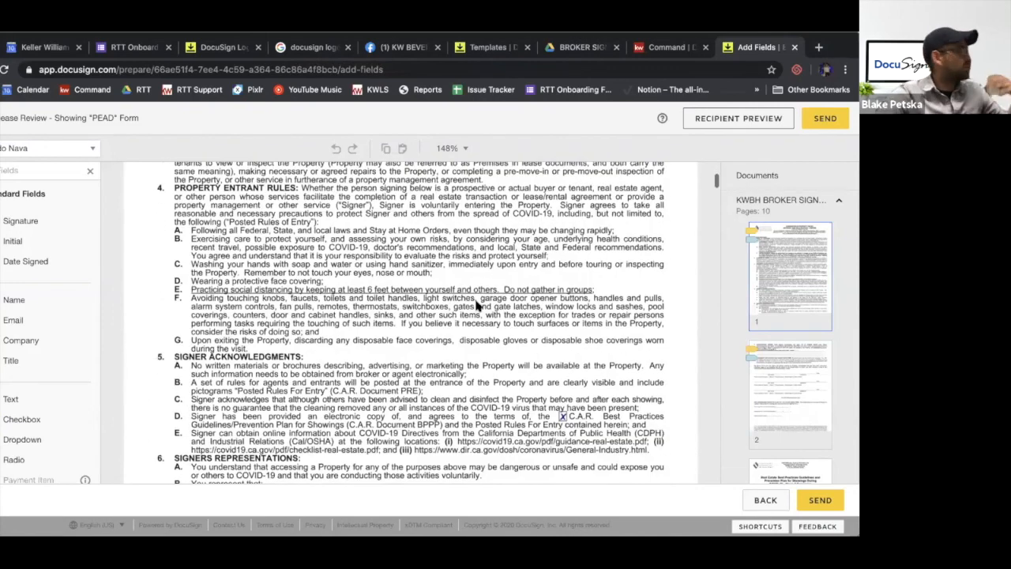
{"action": "scroll", "coordinate": [476, 305], "scroll_direction": "down", "scroll_amount": 6}
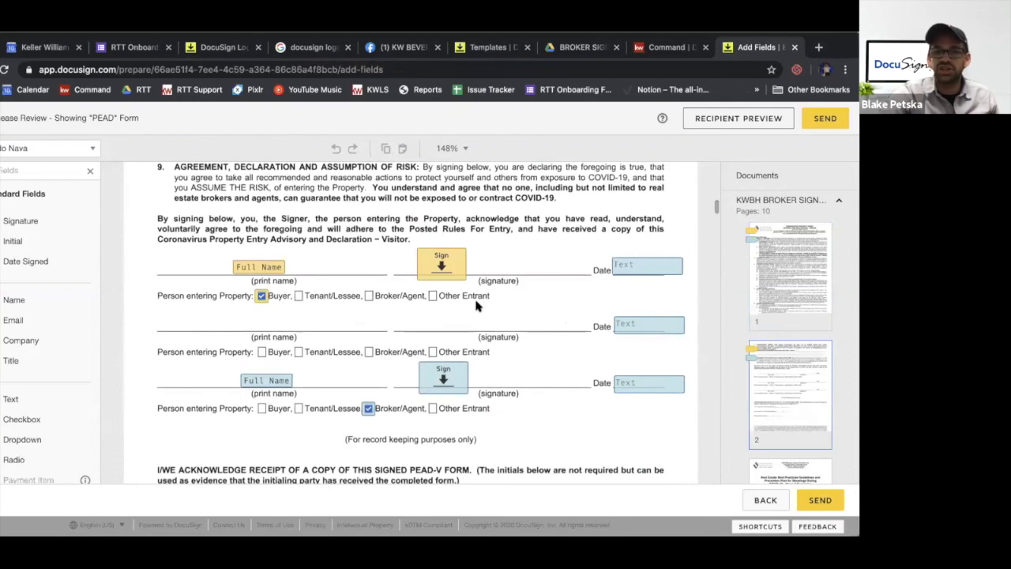
{"action": "left_click", "coordinate": [638, 327]}
{"action": "key", "text": "Delete"}
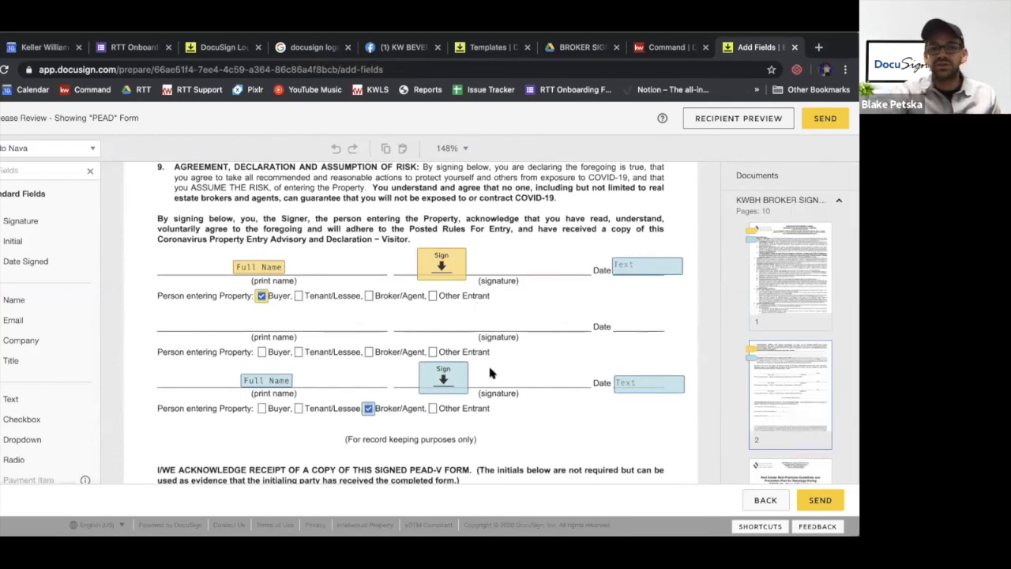
Prefill the date text field on the Broker/Agent signer line with 06/11/20
{"action": "left_click", "coordinate": [661, 383]}
{"action": "left_click", "coordinate": [760, 315]}
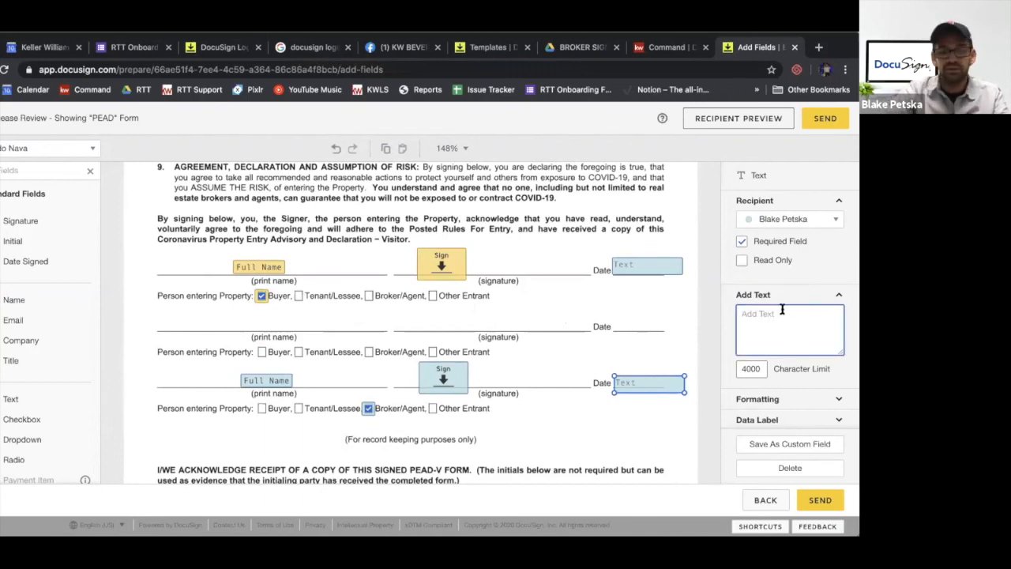
{"action": "type", "text": "06/11/20"}
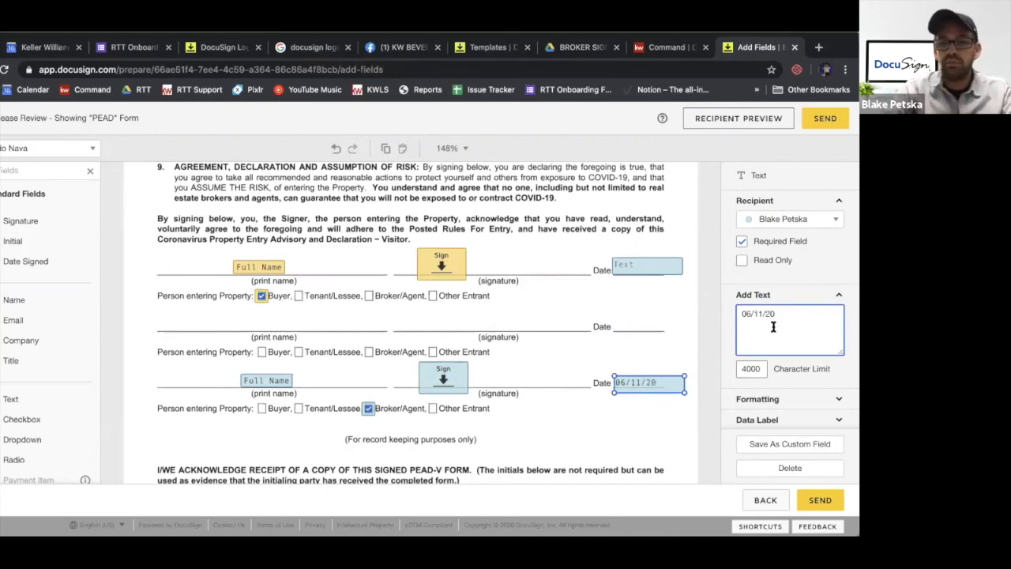
{"action": "left_click", "coordinate": [650, 360]}
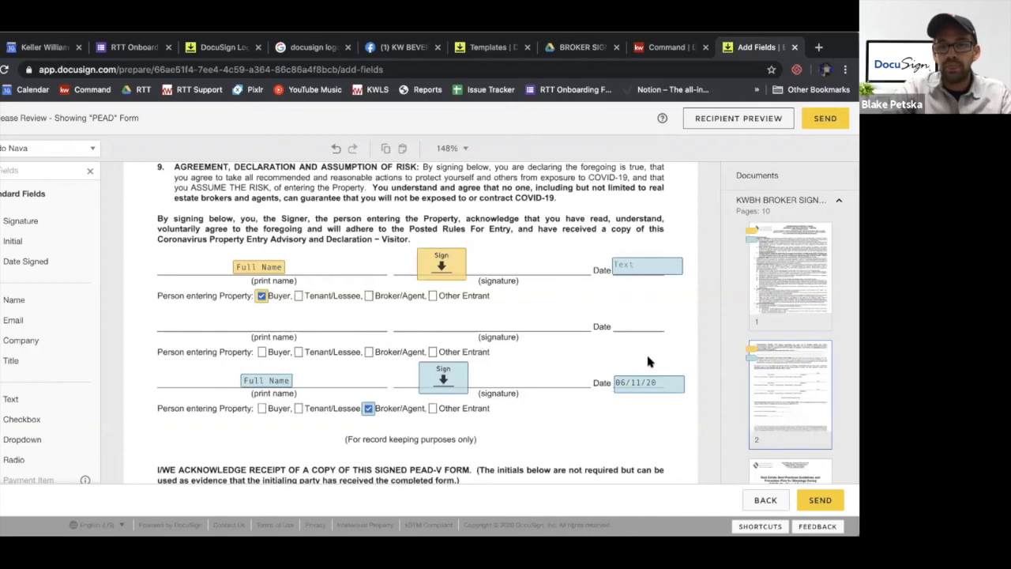
Replace the buyer line's date field with a copy of the agent's 06/11/20 field and set the copy to Read Only
{"action": "left_click", "coordinate": [647, 267]}
{"action": "key", "text": "Delete"}
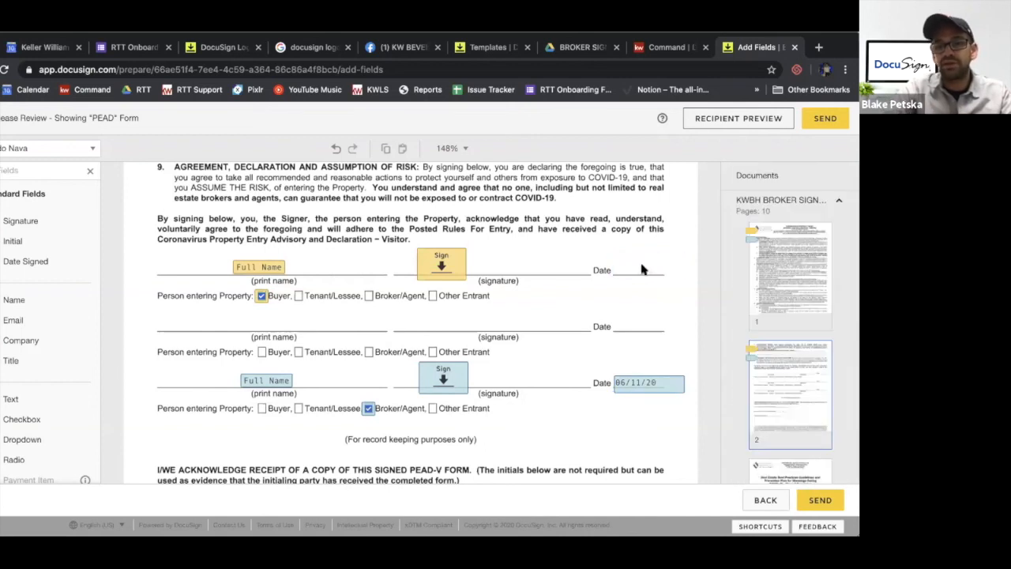
{"action": "left_click", "coordinate": [646, 391]}
{"action": "key", "text": "ctrl+c"}
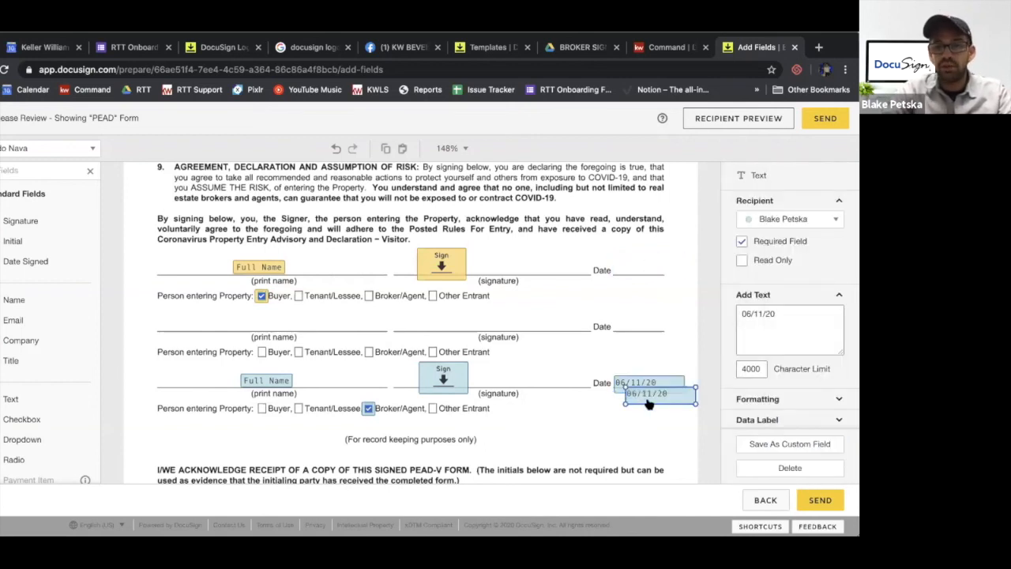
{"action": "key", "text": "ctrl+v"}
{"action": "left_click", "coordinate": [637, 270]}
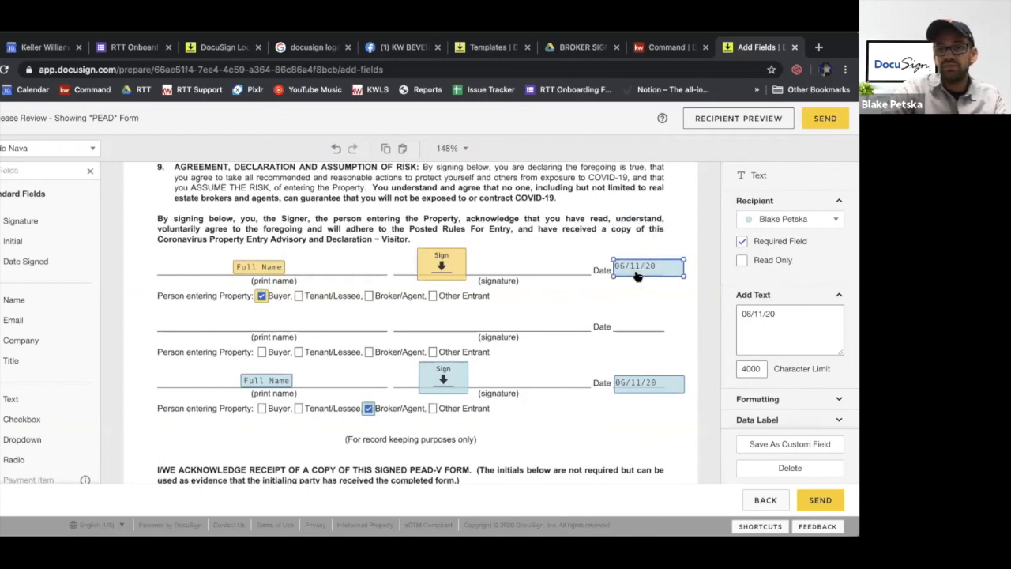
{"action": "left_click", "coordinate": [743, 262]}
{"action": "left_click", "coordinate": [598, 333]}
Check the remaining pages and the initials fields on page 10, and send the envelope to the recipients
{"action": "scroll", "coordinate": [599, 332], "scroll_direction": "down", "scroll_amount": 2}
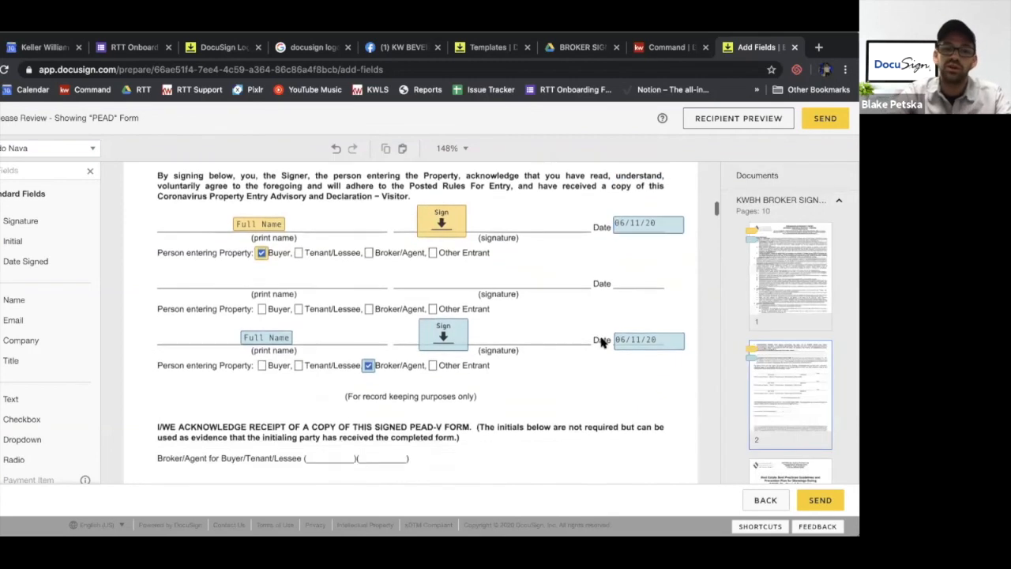
{"action": "scroll", "coordinate": [600, 342], "scroll_direction": "down", "scroll_amount": 20}
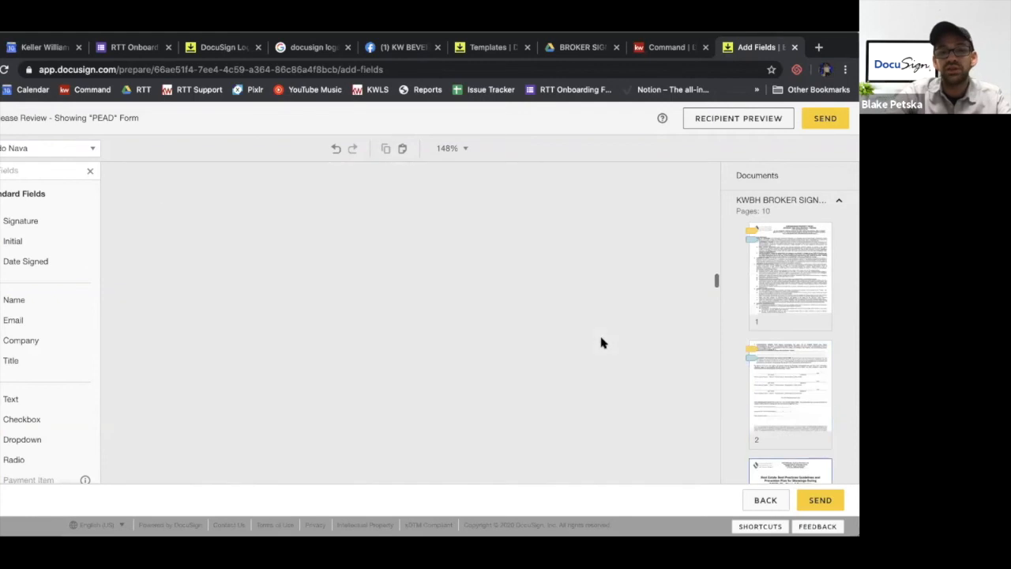
{"action": "scroll", "coordinate": [601, 342], "scroll_direction": "down", "scroll_amount": 15}
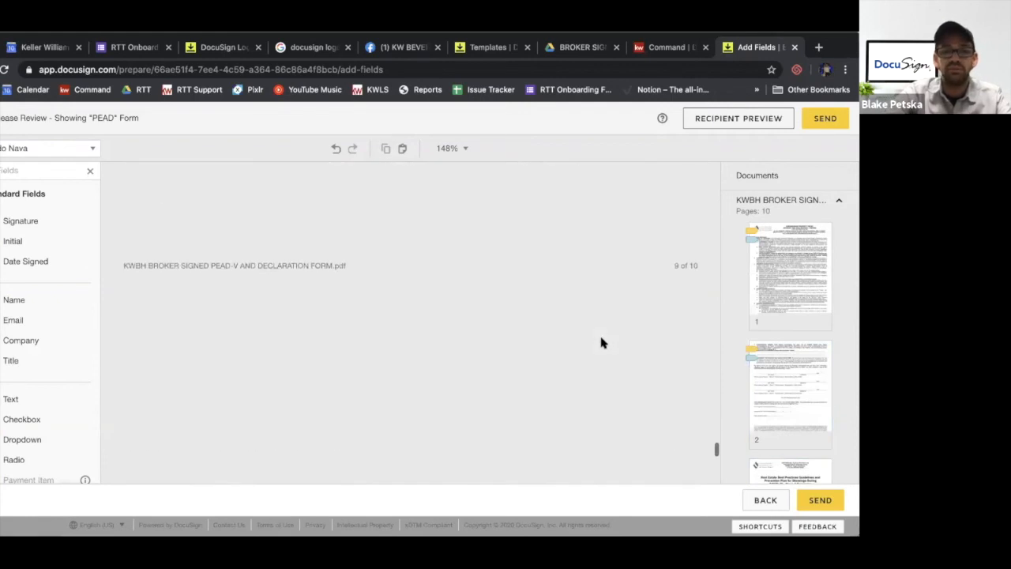
{"action": "scroll", "coordinate": [601, 342], "scroll_direction": "down", "scroll_amount": 6}
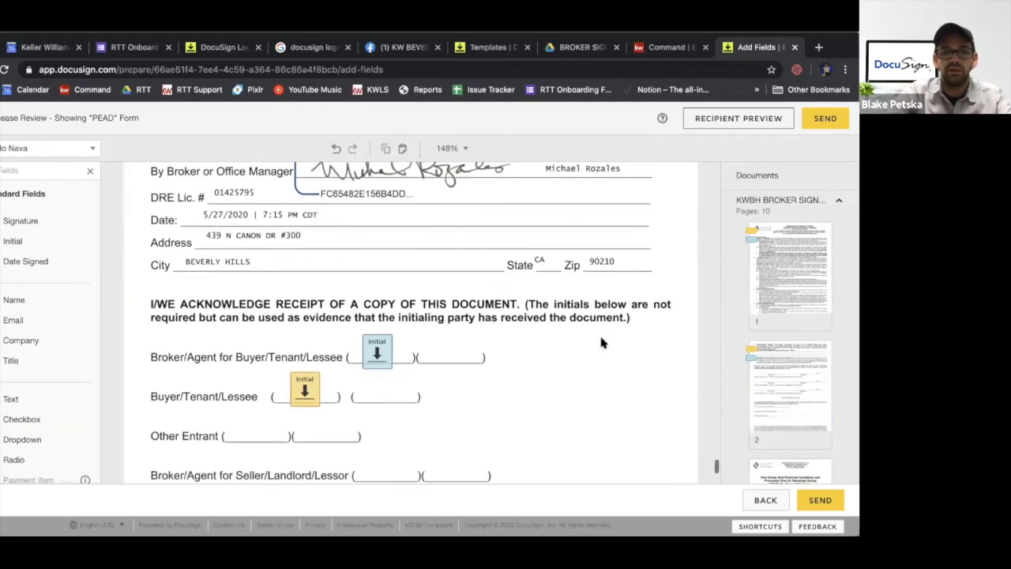
{"action": "left_click", "coordinate": [831, 118]}
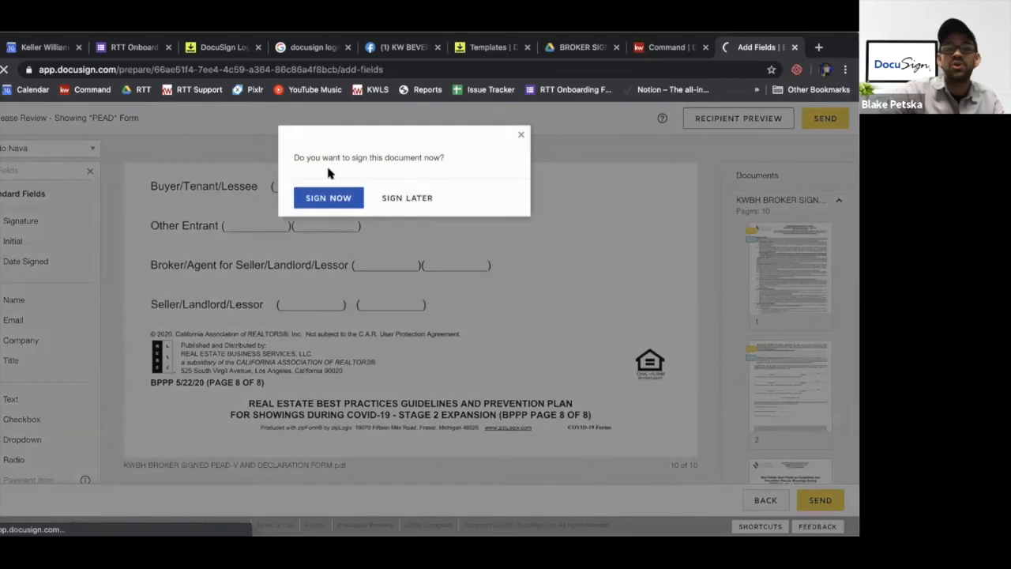
{"action": "left_click", "coordinate": [380, 198]}
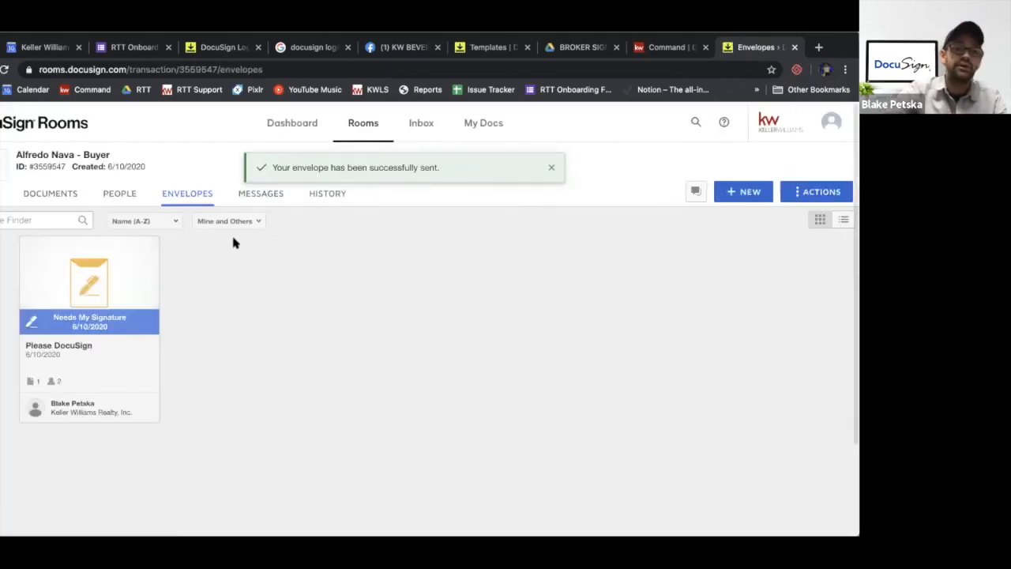
View the buyer room's documents and the options for adding documents to the room
{"action": "left_click", "coordinate": [50, 196]}
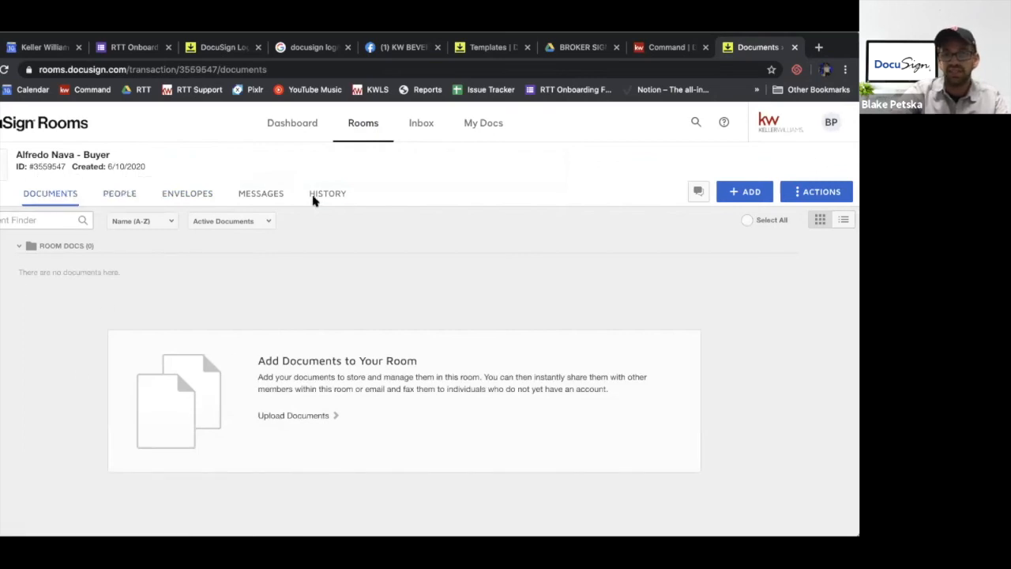
{"action": "left_click", "coordinate": [746, 192]}
{"action": "left_click", "coordinate": [732, 222]}
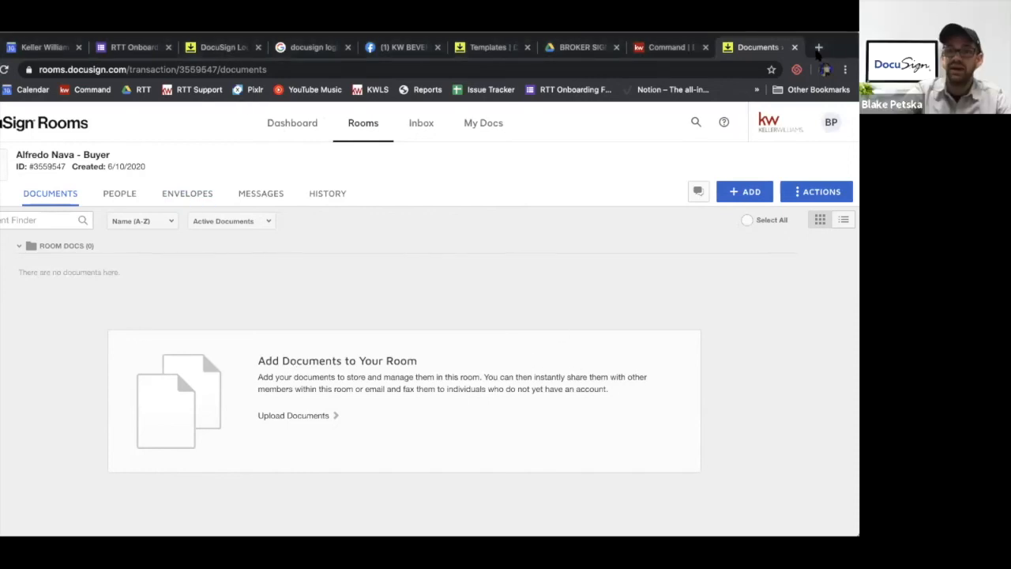
In KW Command's Under Contract checklist, view the DocuSign source option for assigning the Residential Purchase Agreement document, and cancel
{"action": "left_click", "coordinate": [657, 49]}
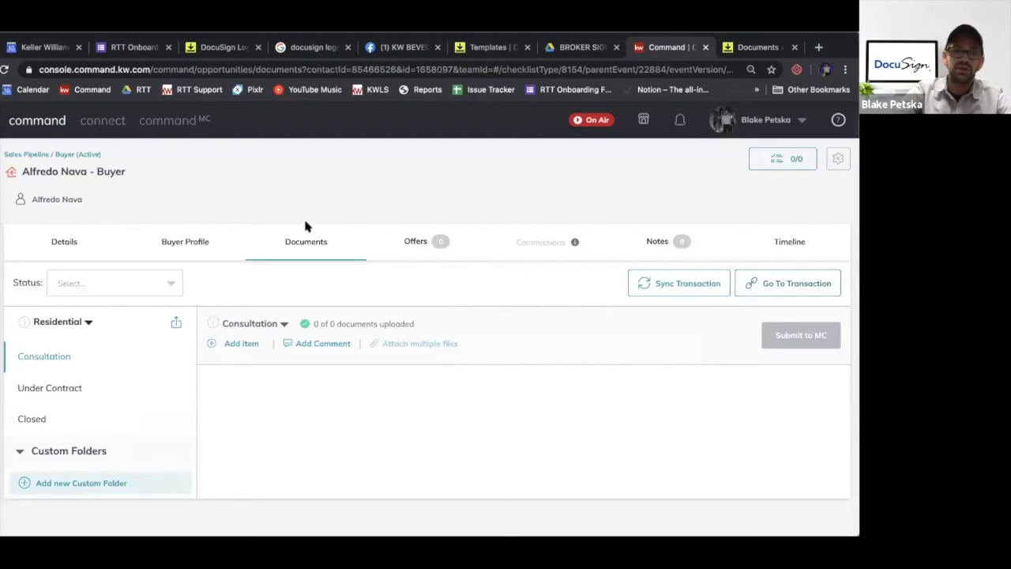
{"action": "left_click", "coordinate": [70, 387]}
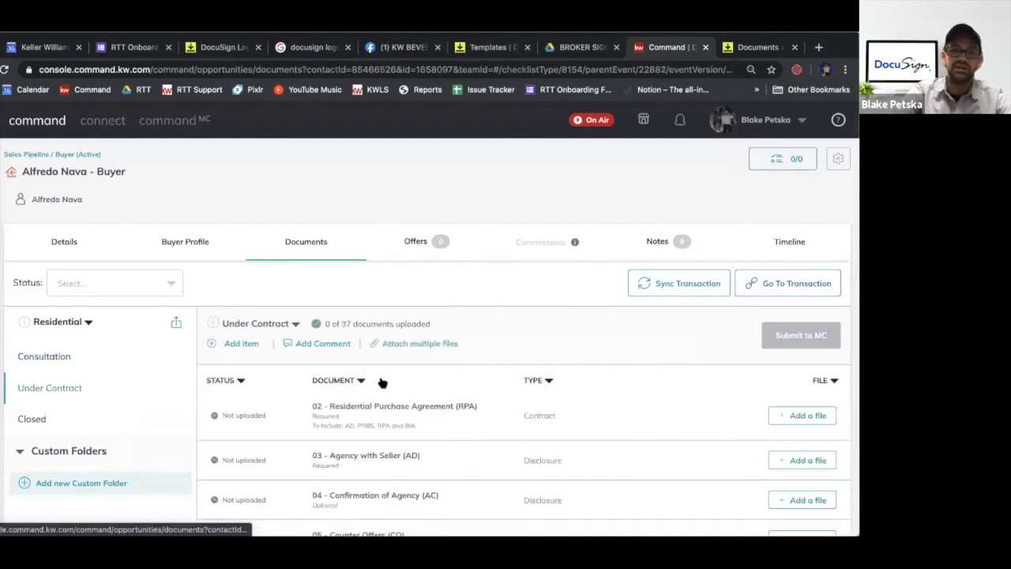
{"action": "scroll", "coordinate": [411, 372], "scroll_direction": "down", "scroll_amount": 2}
{"action": "left_click", "coordinate": [806, 277]}
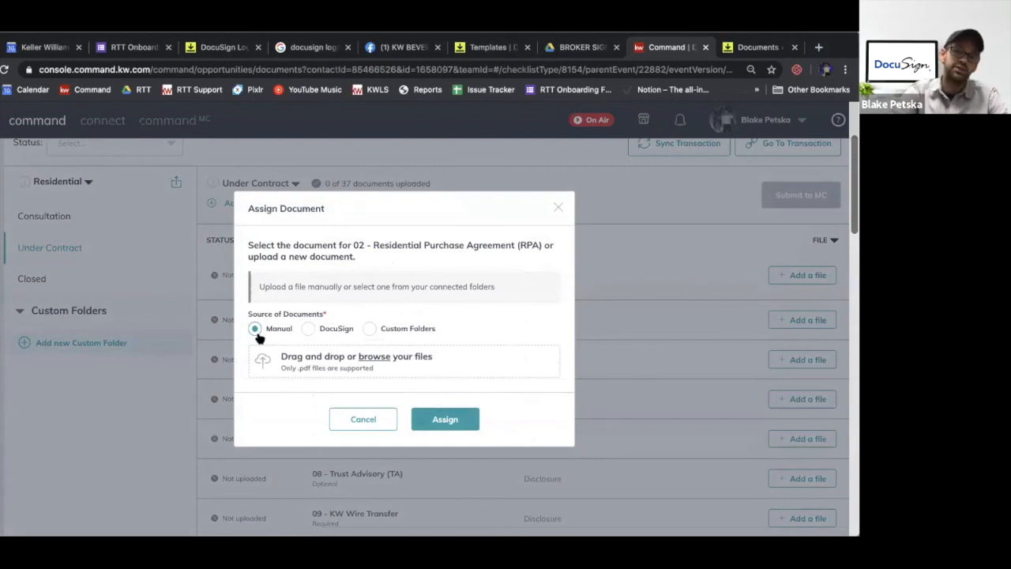
{"action": "left_click", "coordinate": [308, 329]}
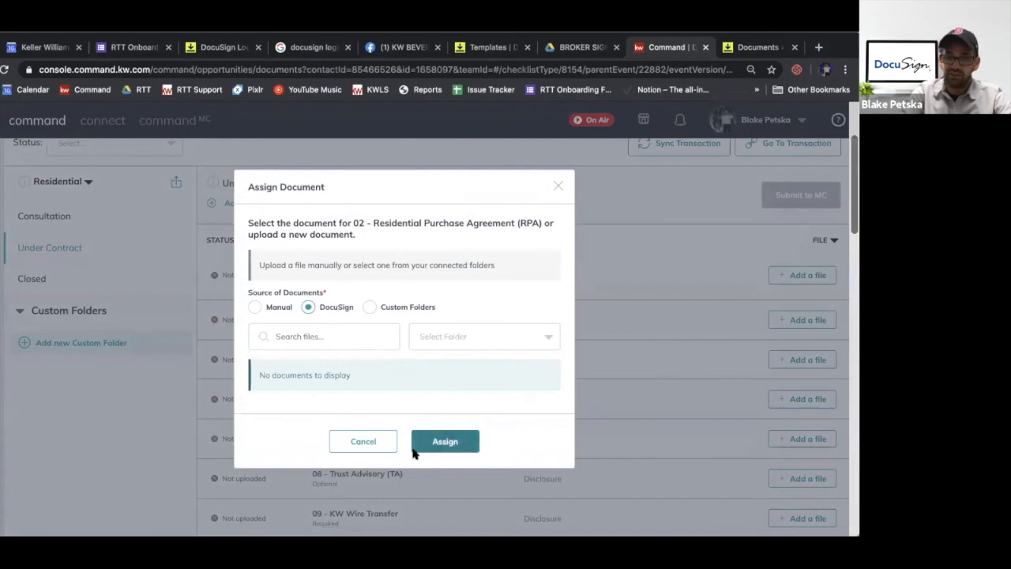
{"action": "left_click", "coordinate": [373, 445]}
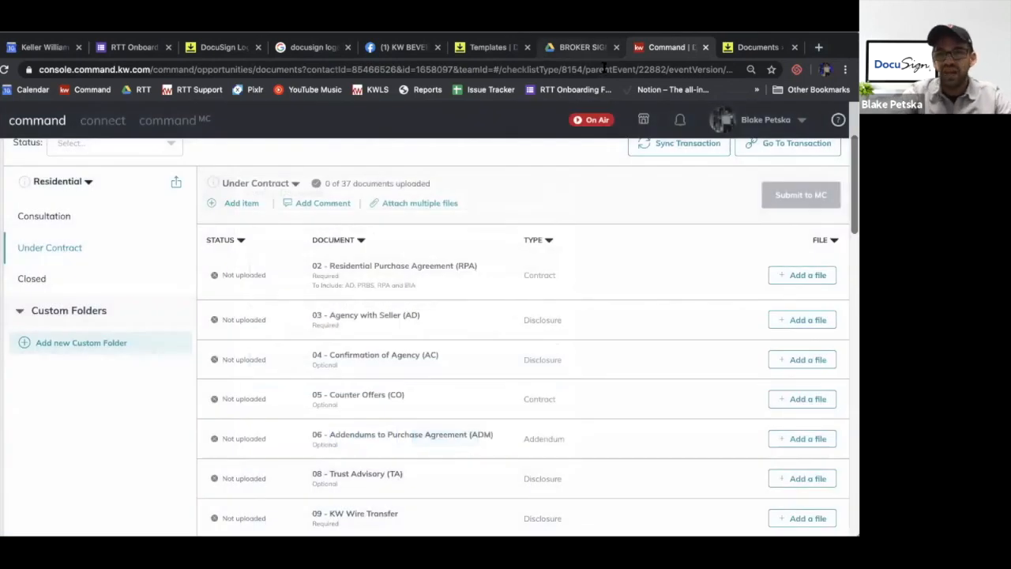
Return to DocuSign Rooms, create a new envelope in the buyer room and add the KWBH Disclosures template
{"action": "left_click", "coordinate": [582, 52]}
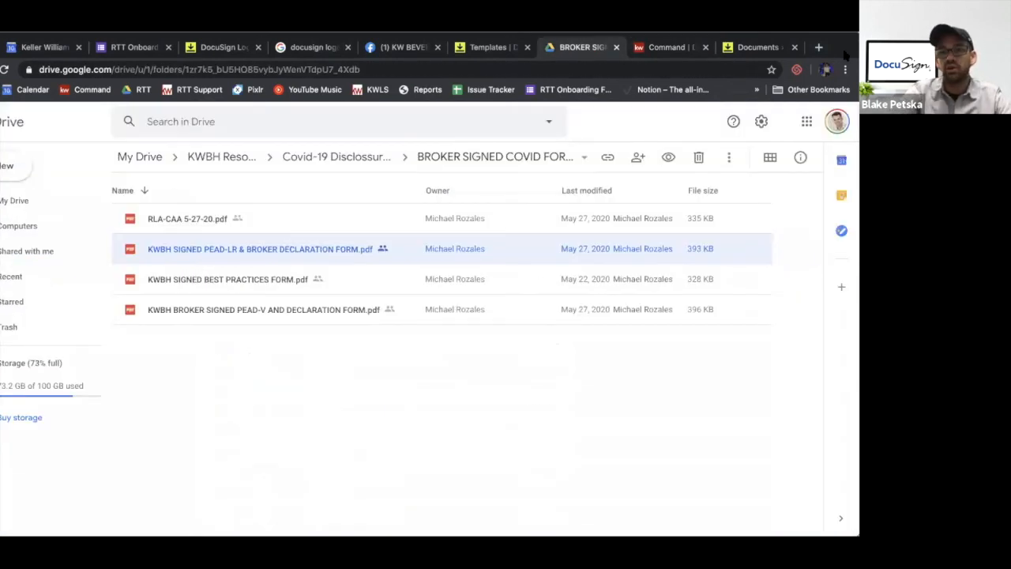
{"action": "left_click", "coordinate": [752, 49]}
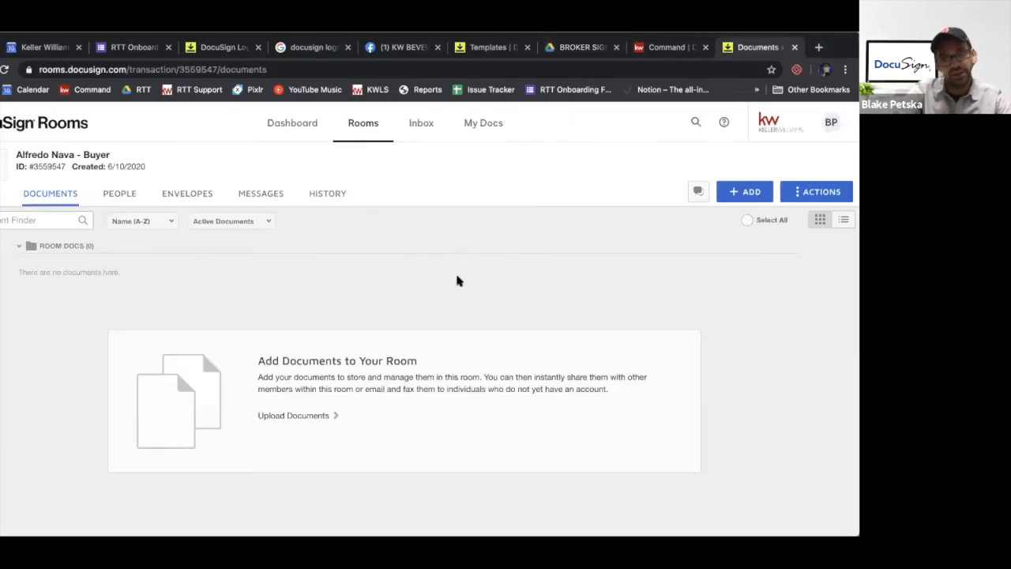
{"action": "left_click", "coordinate": [205, 194]}
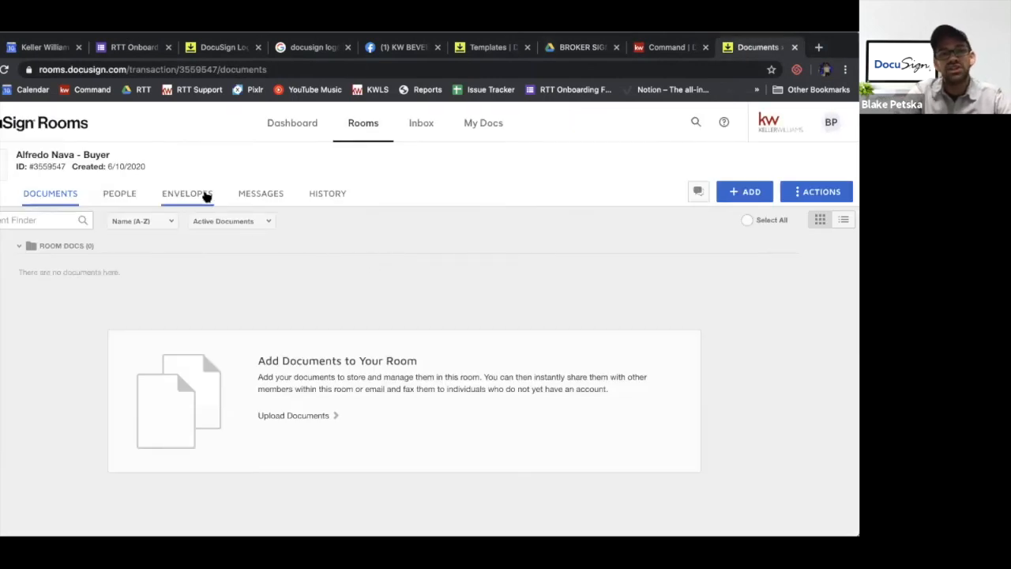
{"action": "left_click", "coordinate": [745, 191]}
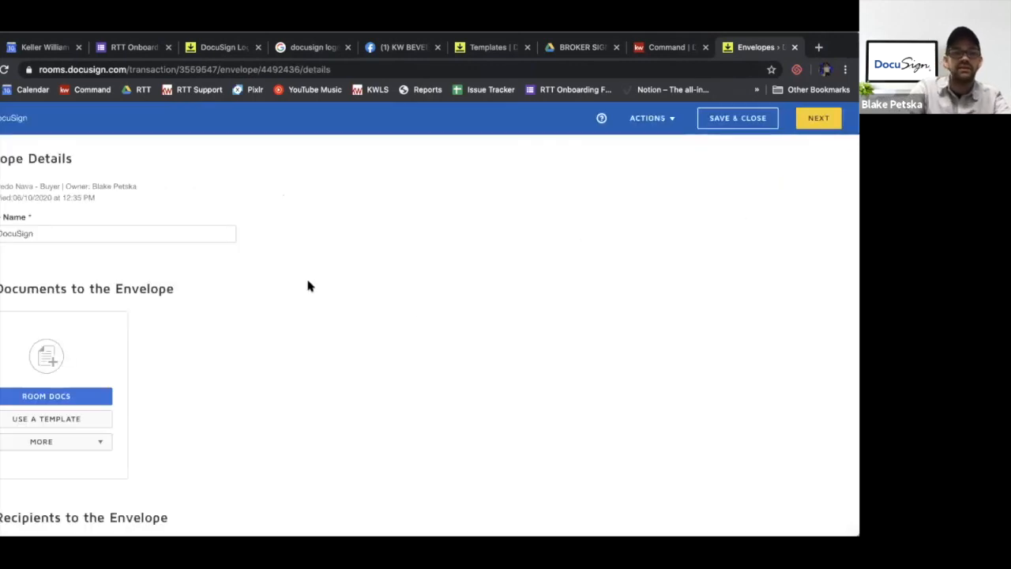
{"action": "left_click", "coordinate": [72, 419]}
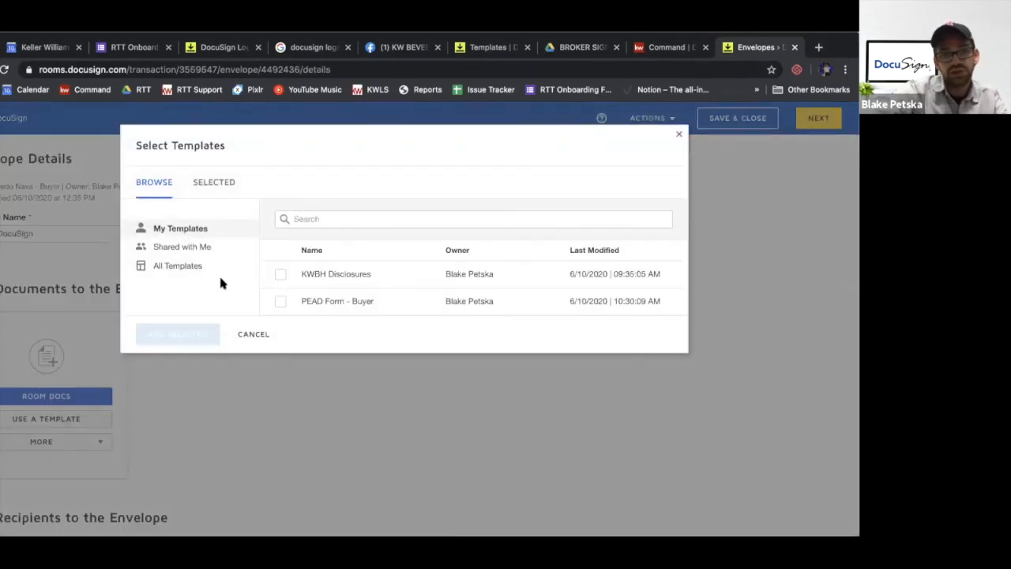
{"action": "left_click", "coordinate": [280, 275]}
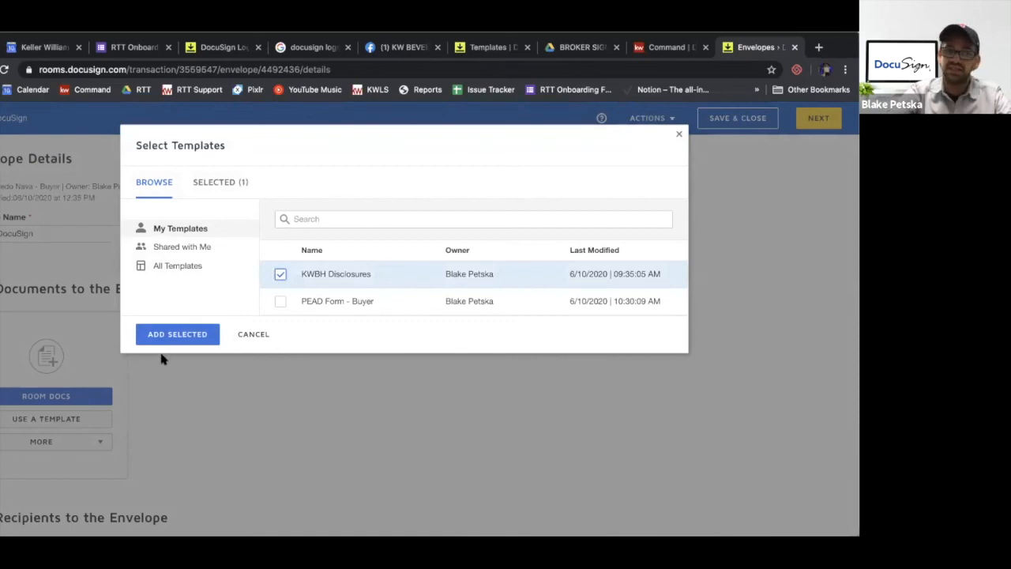
{"action": "left_click", "coordinate": [181, 335]}
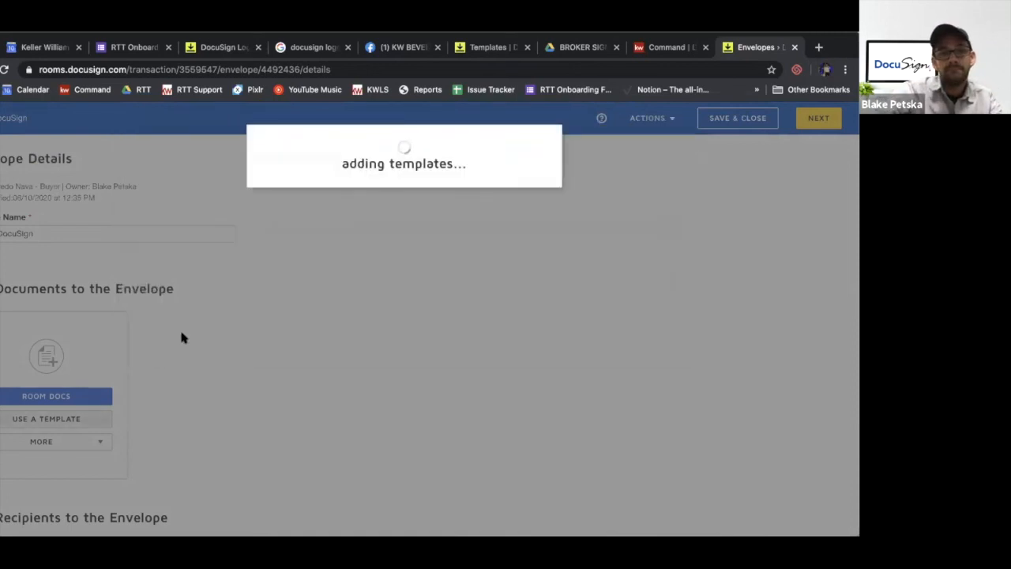
Add the pre-tagged roles Seller 1, assigned to the client, and Sellers Agent, assigned to the agent, to the envelope
{"action": "scroll", "coordinate": [181, 332], "scroll_direction": "down", "scroll_amount": 2}
{"action": "scroll", "coordinate": [181, 338], "scroll_direction": "down", "scroll_amount": 2}
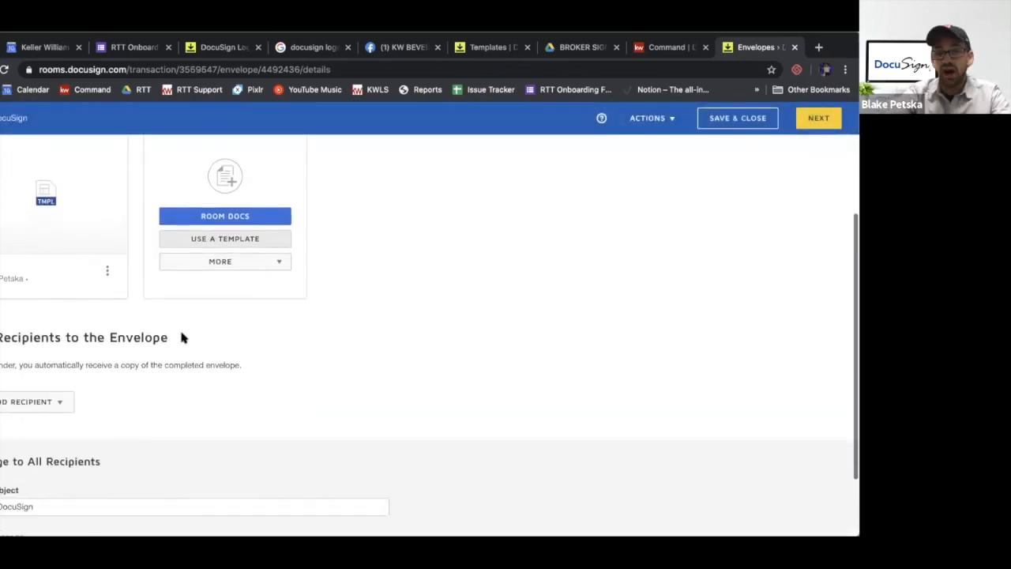
{"action": "left_click", "coordinate": [57, 333]}
{"action": "left_click", "coordinate": [42, 357]}
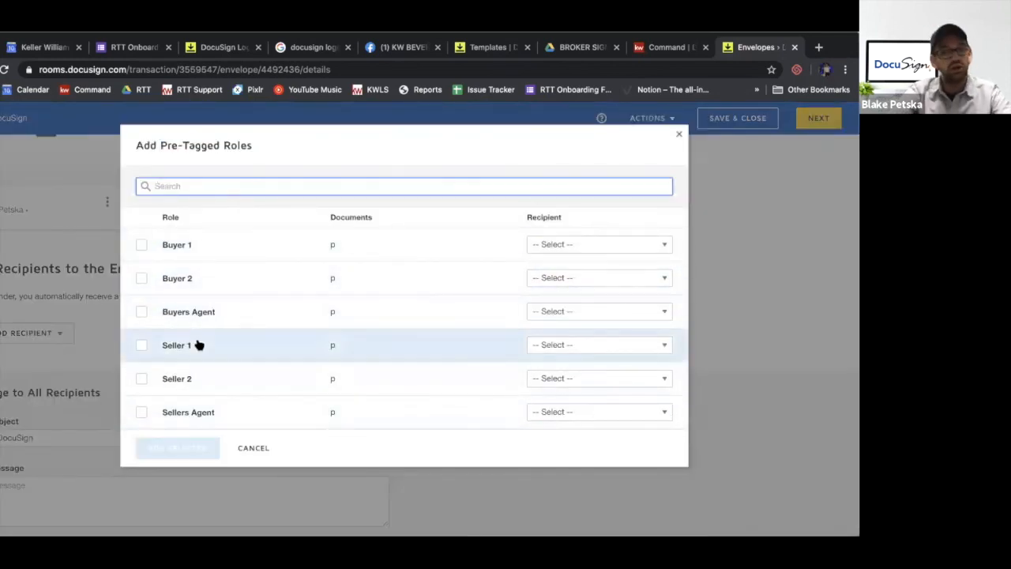
{"action": "left_click", "coordinate": [142, 346]}
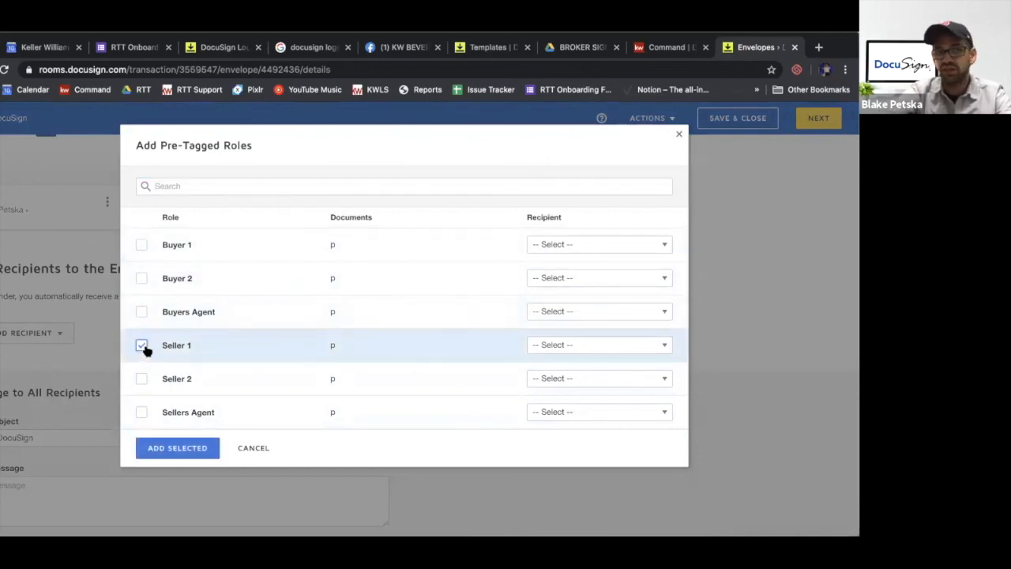
{"action": "left_click", "coordinate": [625, 353]}
{"action": "left_click", "coordinate": [594, 322]}
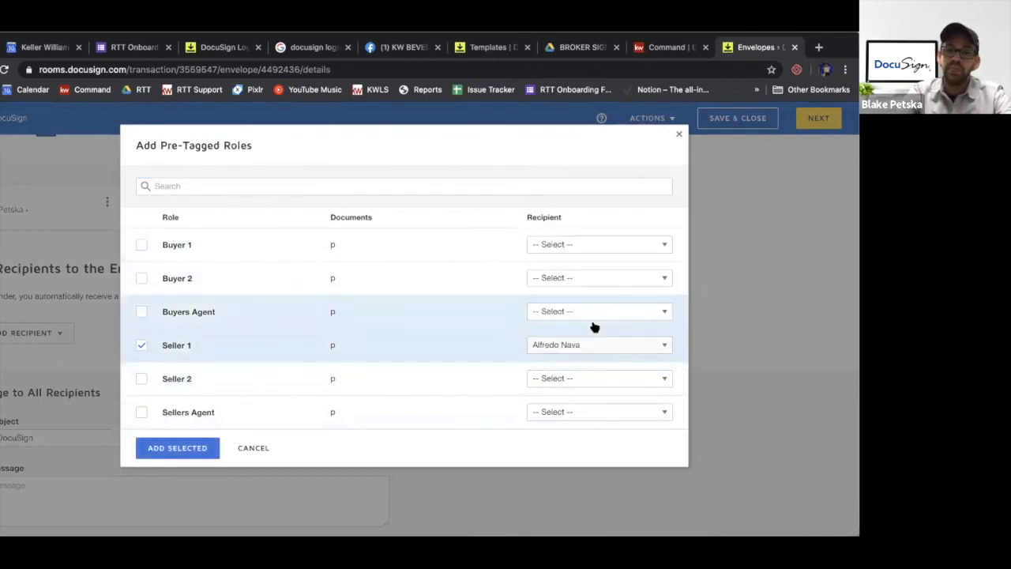
{"action": "left_click", "coordinate": [147, 412]}
{"action": "left_click", "coordinate": [562, 415]}
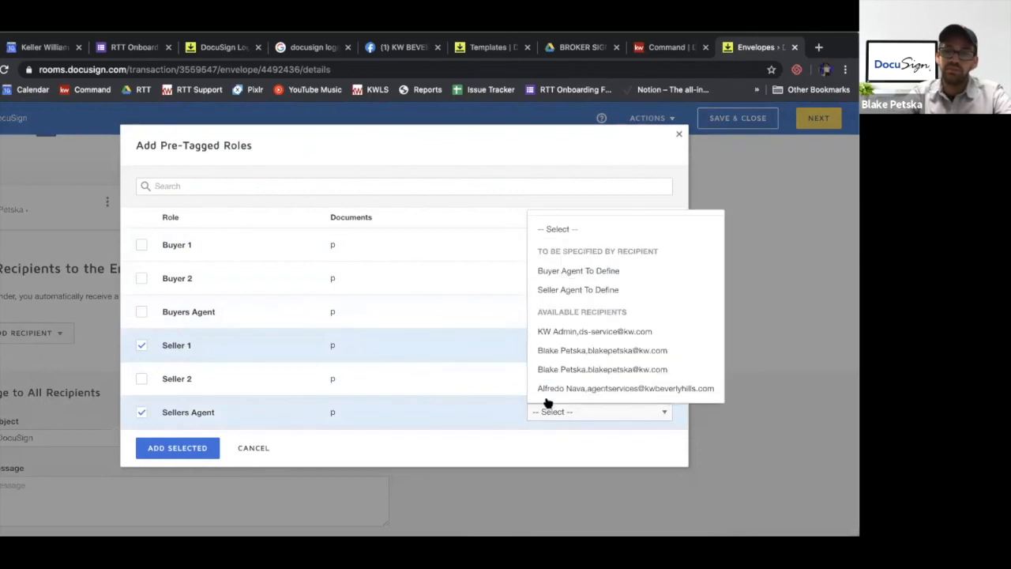
{"action": "left_click", "coordinate": [562, 370]}
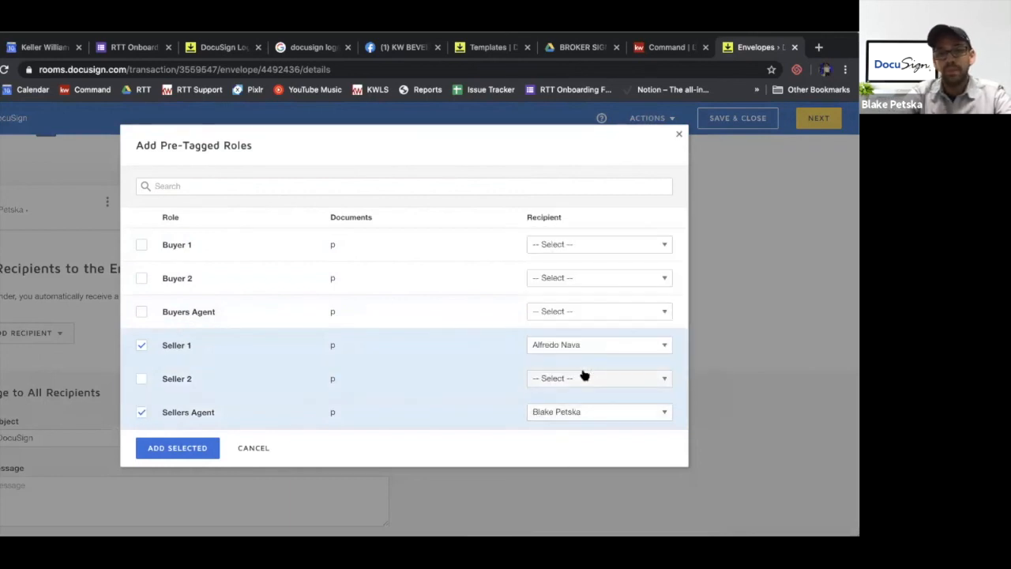
{"action": "left_click", "coordinate": [186, 455]}
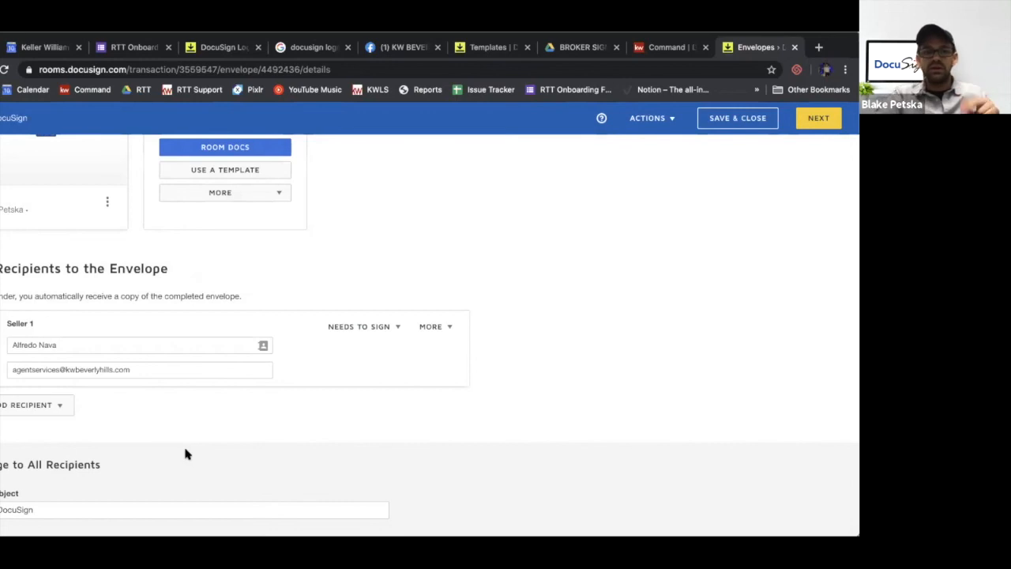
Continue to field placement and delete the date, signature and full name fields on the Buyer's Agent line of the Environmental Hazards receipt page
{"action": "left_click", "coordinate": [826, 120]}
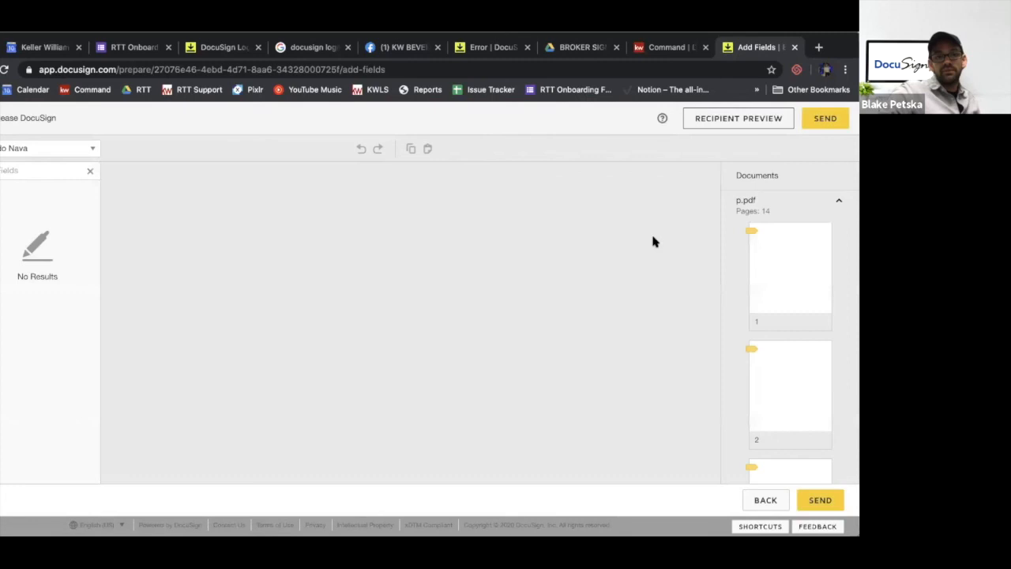
{"action": "scroll", "coordinate": [652, 241], "scroll_direction": "down", "scroll_amount": 10}
{"action": "scroll", "coordinate": [331, 315], "scroll_direction": "down", "scroll_amount": 15}
{"action": "scroll", "coordinate": [331, 315], "scroll_direction": "down", "scroll_amount": 15}
{"action": "scroll", "coordinate": [330, 315], "scroll_direction": "down", "scroll_amount": 20}
{"action": "scroll", "coordinate": [331, 315], "scroll_direction": "down", "scroll_amount": 5}
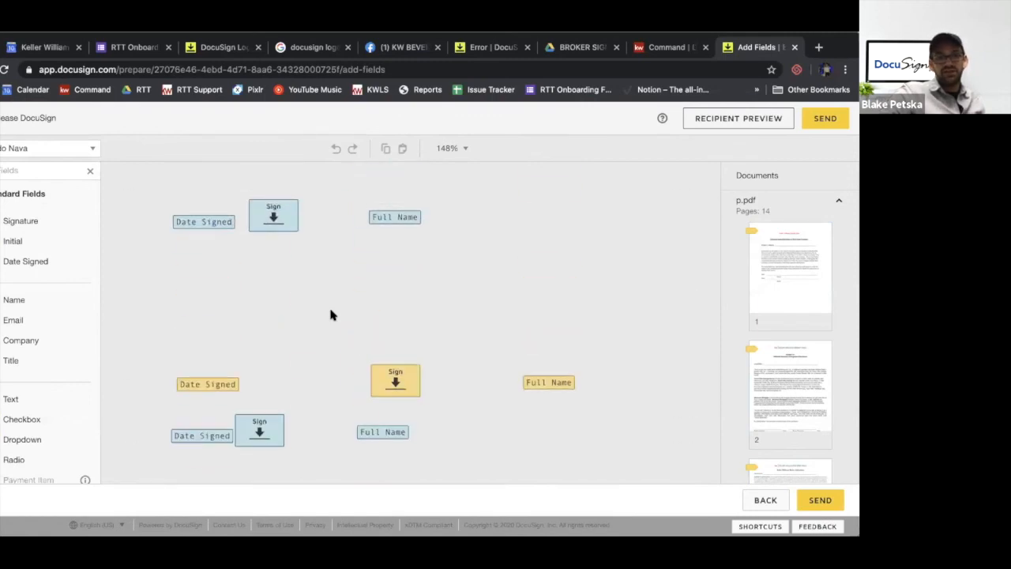
{"action": "scroll", "coordinate": [331, 315], "scroll_direction": "down", "scroll_amount": 2}
{"action": "scroll", "coordinate": [331, 315], "scroll_direction": "up", "scroll_amount": 3}
{"action": "scroll", "coordinate": [331, 315], "scroll_direction": "down", "scroll_amount": 1}
{"action": "scroll", "coordinate": [330, 310], "scroll_direction": "down", "scroll_amount": 1}
{"action": "mouse_move", "coordinate": [478, 265]}
{"action": "left_mouse_down"}
{"action": "mouse_move", "coordinate": [226, 191]}
{"action": "mouse_move", "coordinate": [156, 200]}
{"action": "left_mouse_up"}
{"action": "key", "text": "Delete"}
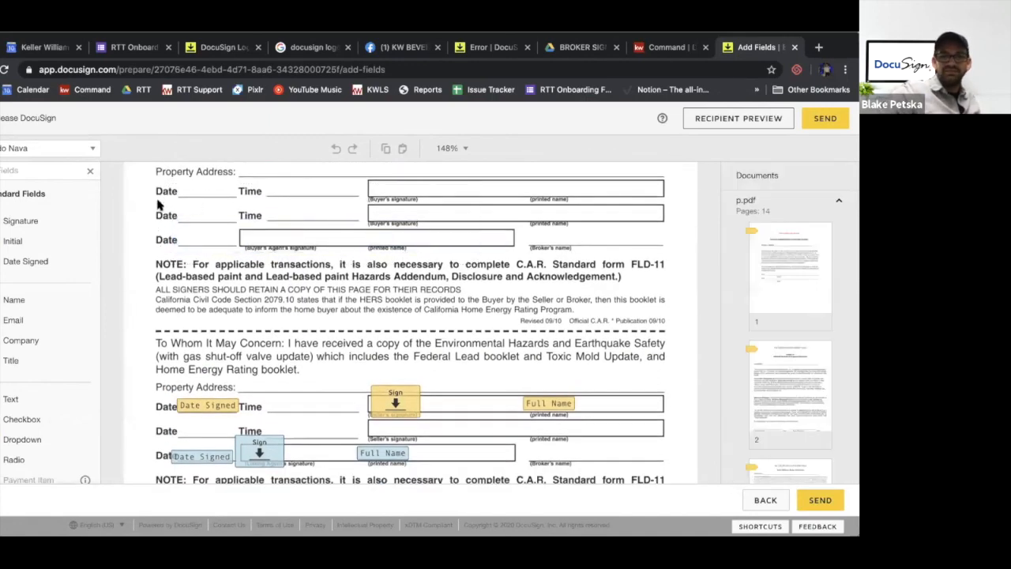
Add a custom text field named Maryland Address with the full property address as its initial value, and set it to Read Only
{"action": "scroll", "coordinate": [157, 204], "scroll_direction": "up", "scroll_amount": 2}
{"action": "scroll", "coordinate": [156, 204], "scroll_direction": "down", "scroll_amount": 3}
{"action": "scroll", "coordinate": [156, 205], "scroll_direction": "up", "scroll_amount": 10}
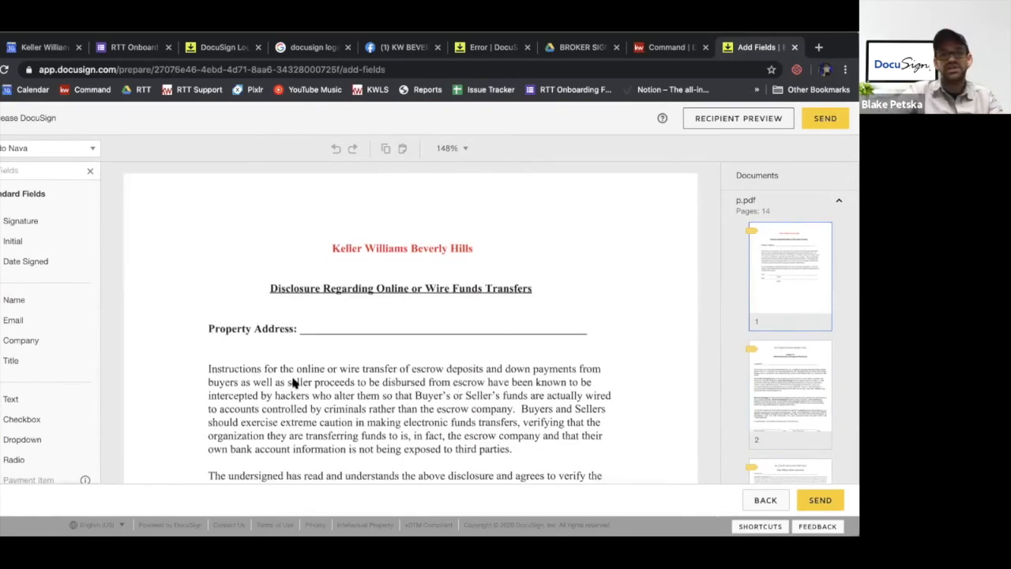
{"action": "scroll", "coordinate": [293, 383], "scroll_direction": "down", "scroll_amount": 1}
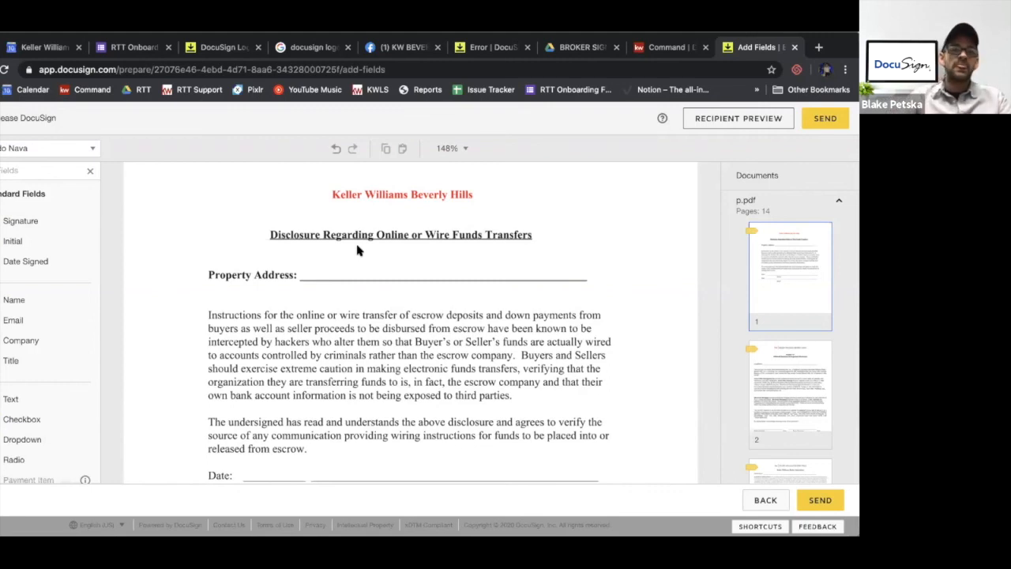
{"action": "scroll", "coordinate": [36, 307], "scroll_direction": "down", "scroll_amount": 3}
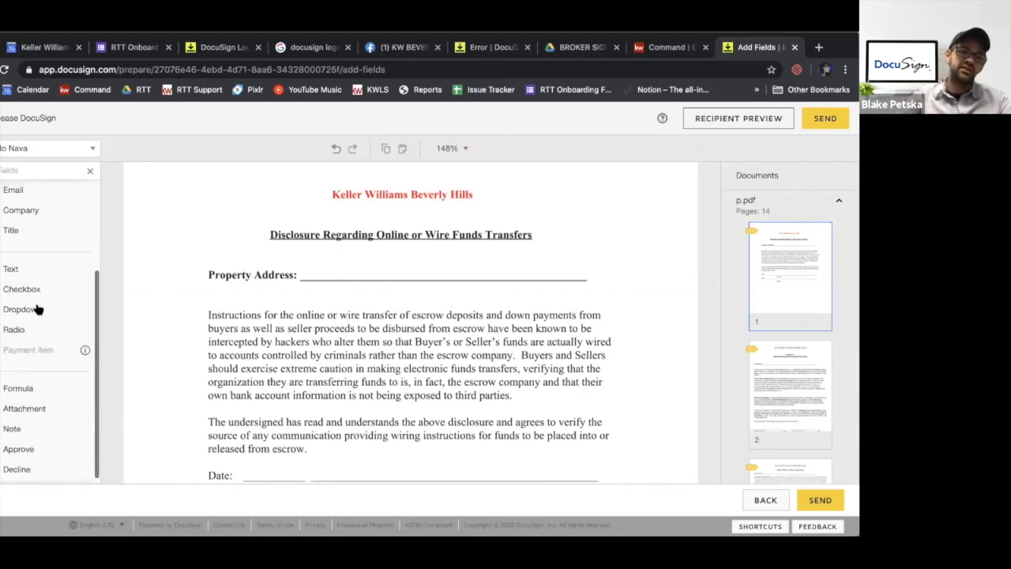
{"action": "scroll", "coordinate": [49, 283], "scroll_direction": "up", "scroll_amount": 3}
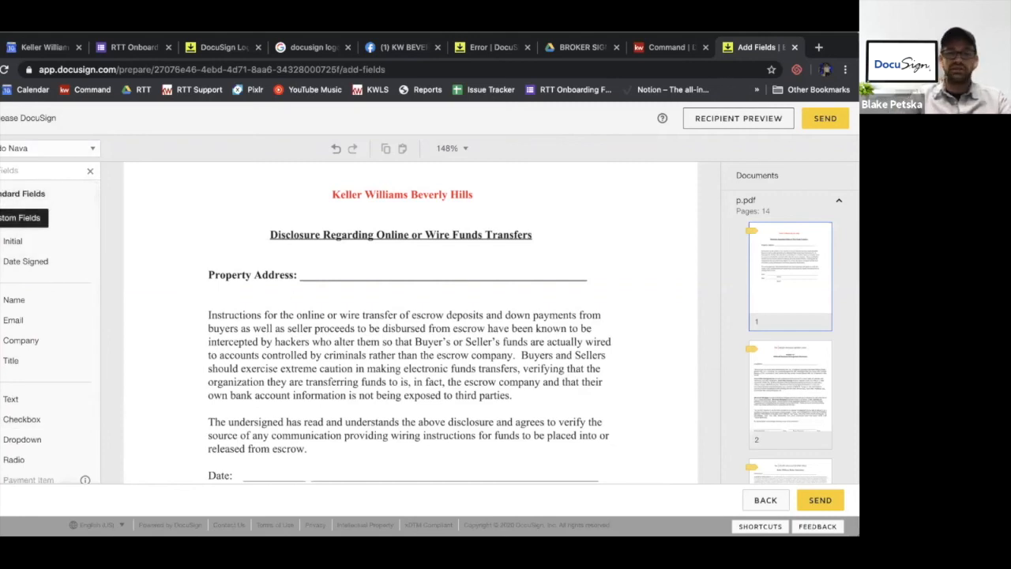
{"action": "left_click", "coordinate": [1, 218]}
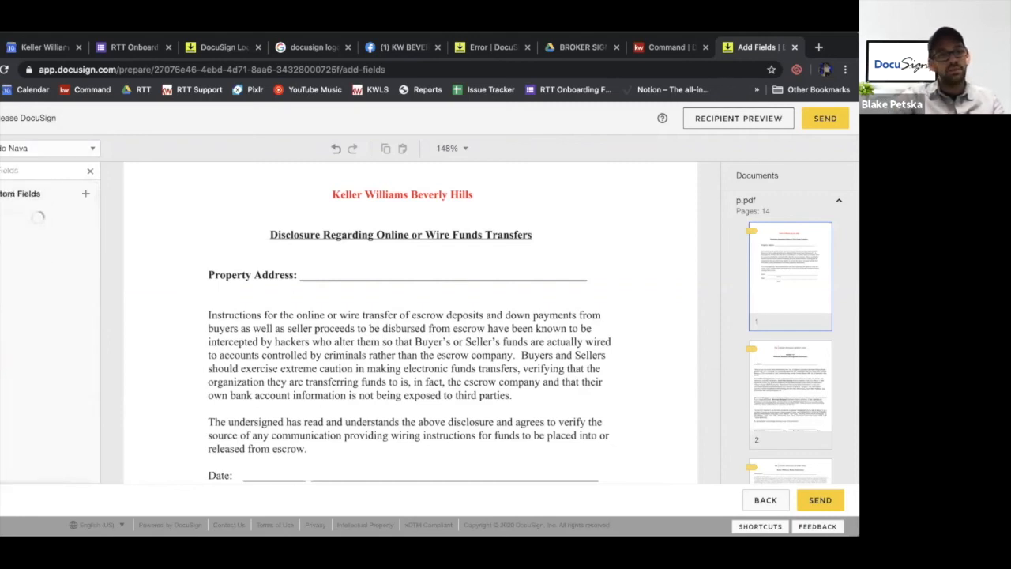
{"action": "left_click", "coordinate": [83, 192]}
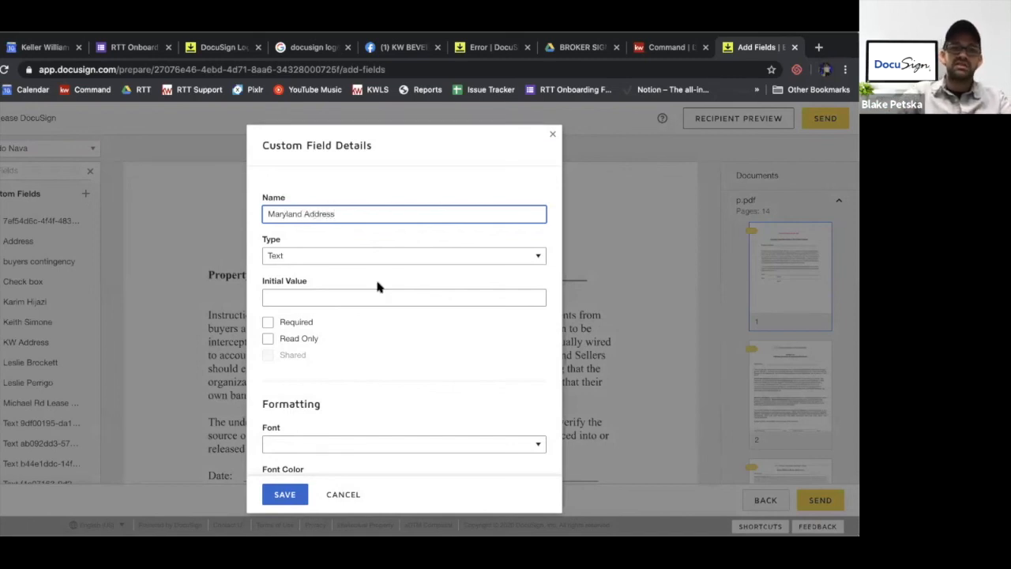
{"action": "left_click", "coordinate": [308, 299]}
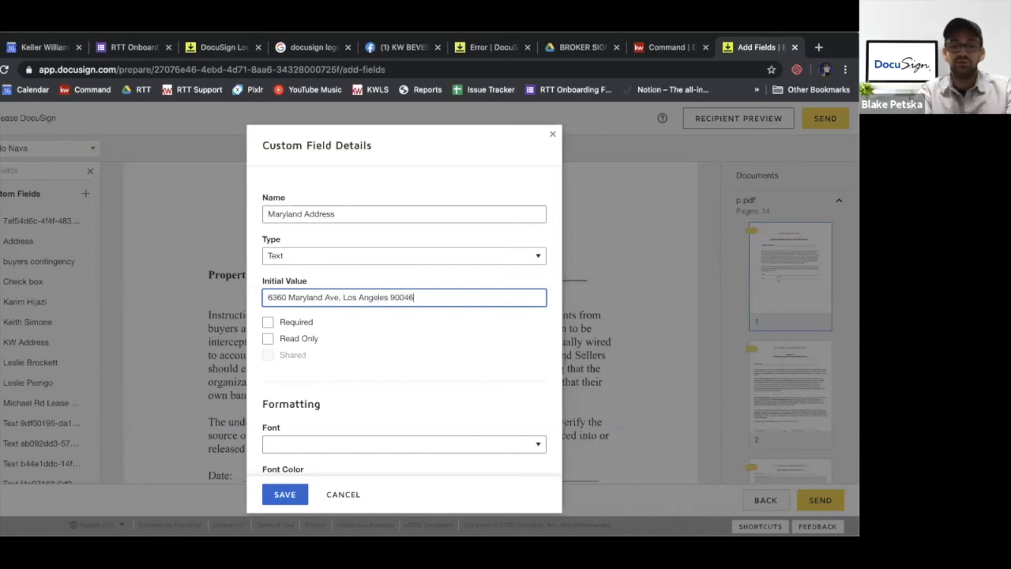
{"action": "left_click", "coordinate": [268, 338]}
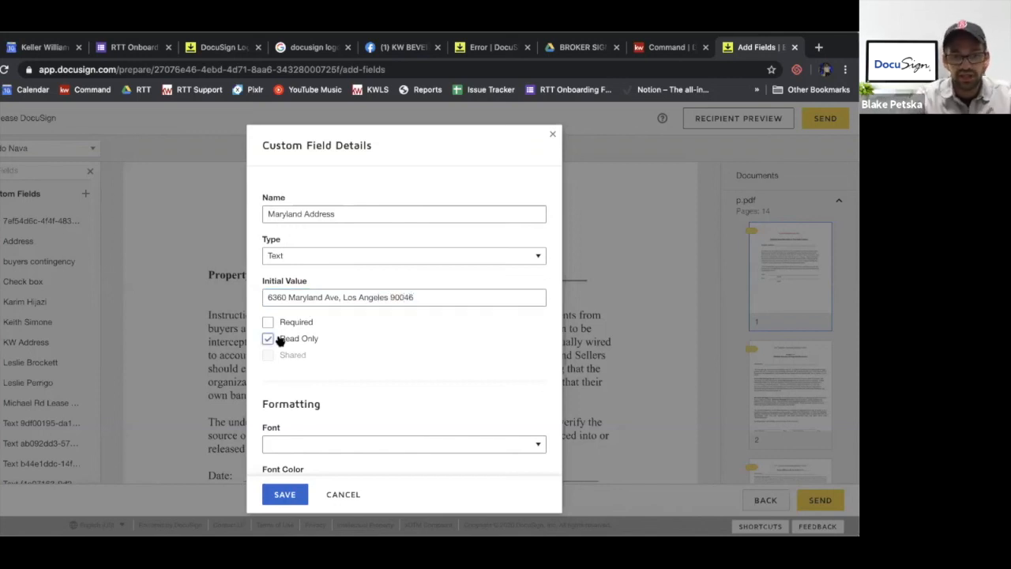
Format the custom address field in Arial with Navy Blue font color, leaving the font size blank
{"action": "scroll", "coordinate": [283, 339], "scroll_direction": "down", "scroll_amount": 3}
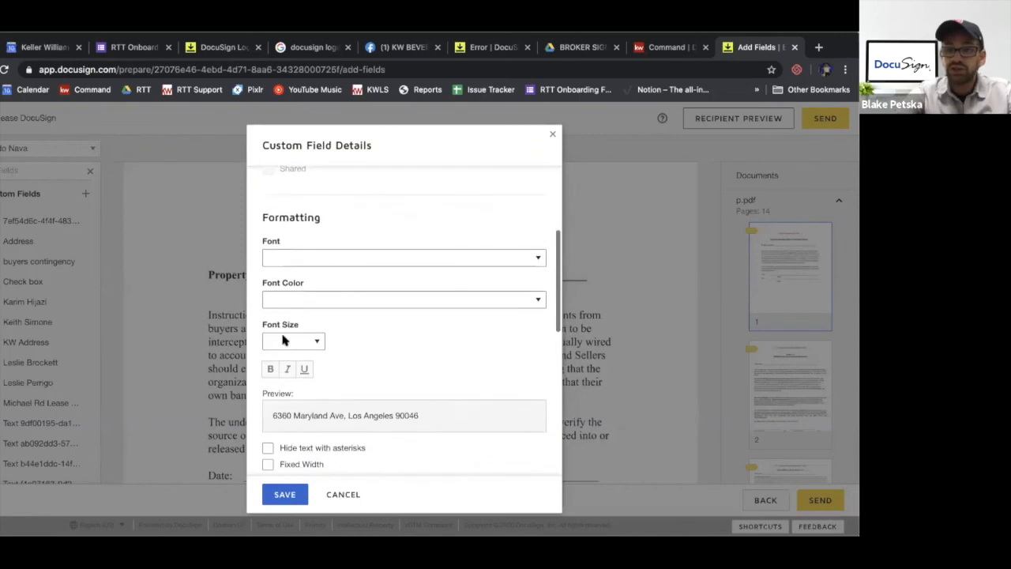
{"action": "left_click", "coordinate": [397, 243]}
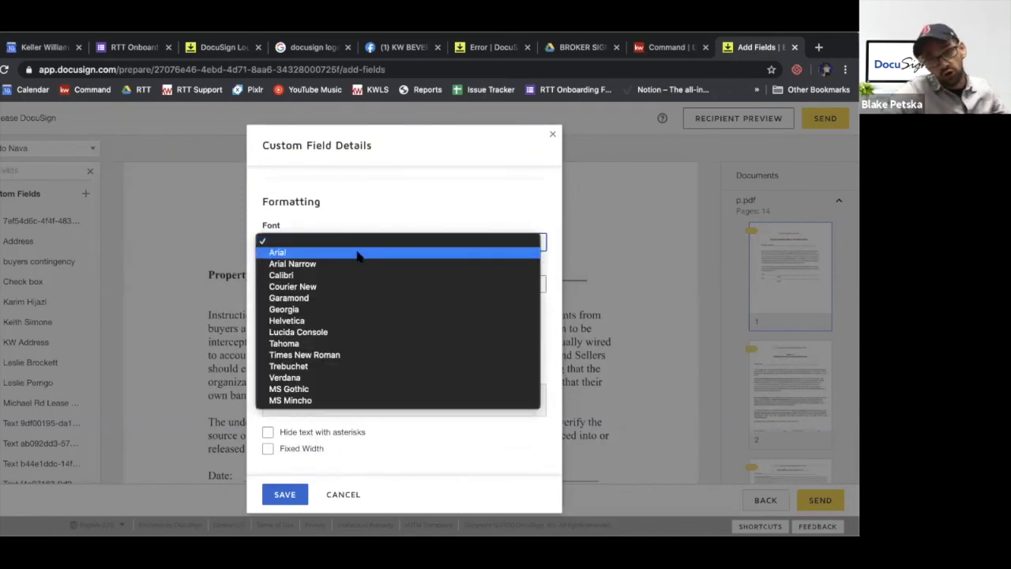
{"action": "left_click", "coordinate": [359, 253]}
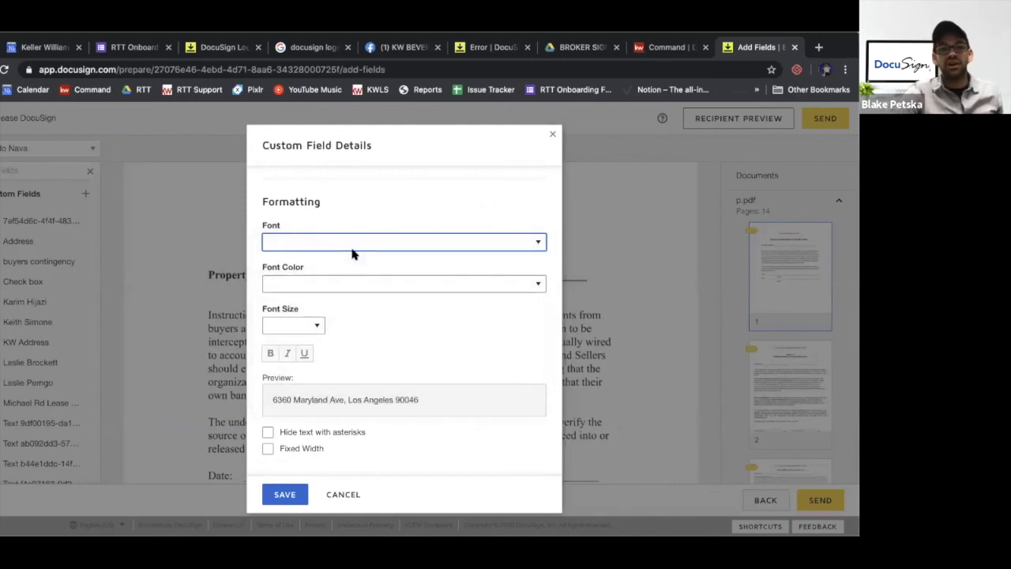
{"action": "left_click", "coordinate": [342, 287]}
{"action": "left_click", "coordinate": [313, 317]}
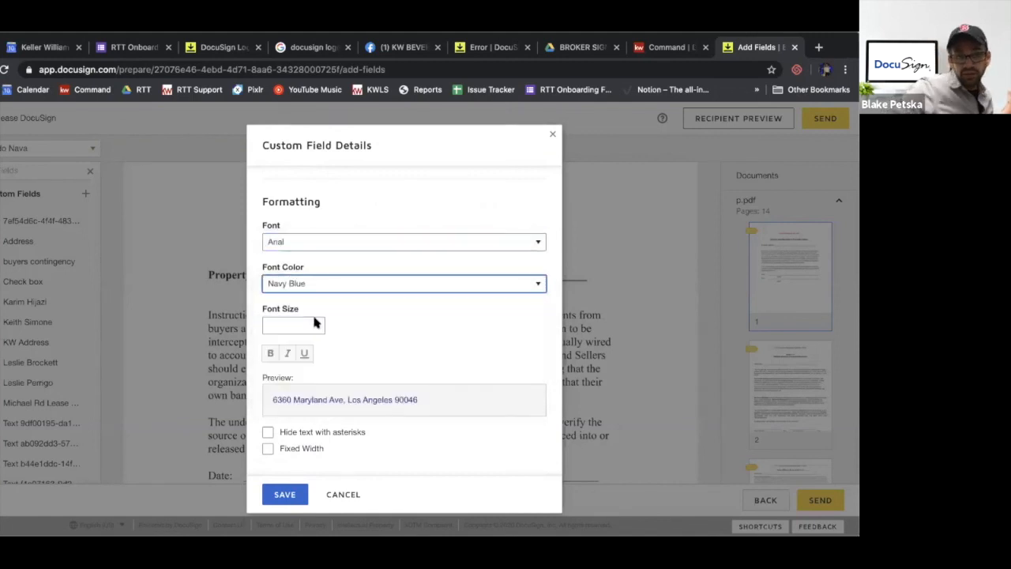
{"action": "left_click", "coordinate": [303, 326]}
{"action": "left_click", "coordinate": [267, 357]}
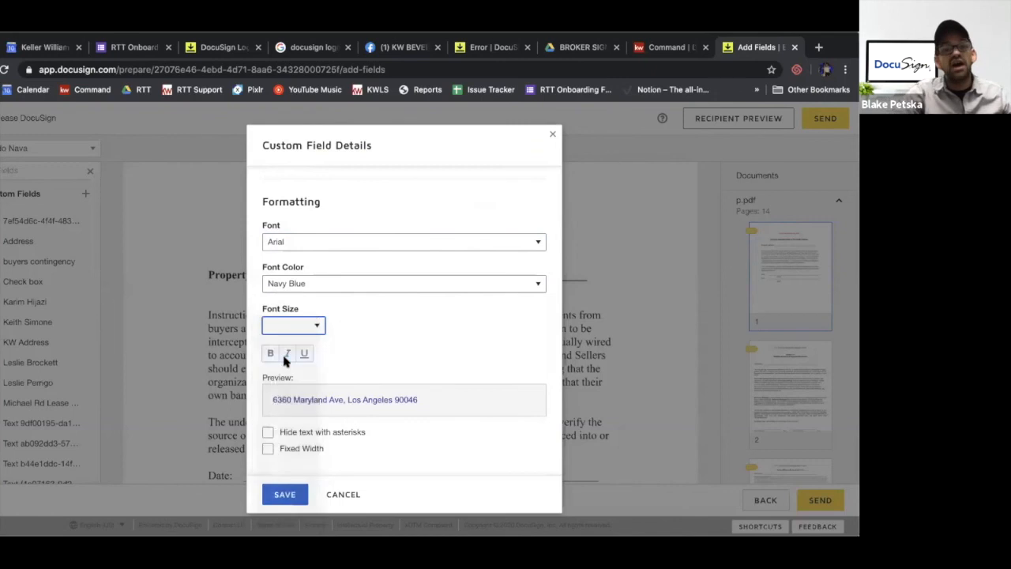
Set the custom address field's text to bold italic at font size 9 and save the field
{"action": "left_click", "coordinate": [269, 354]}
{"action": "left_click", "coordinate": [287, 355]}
{"action": "scroll", "coordinate": [286, 357], "scroll_direction": "down", "scroll_amount": 2}
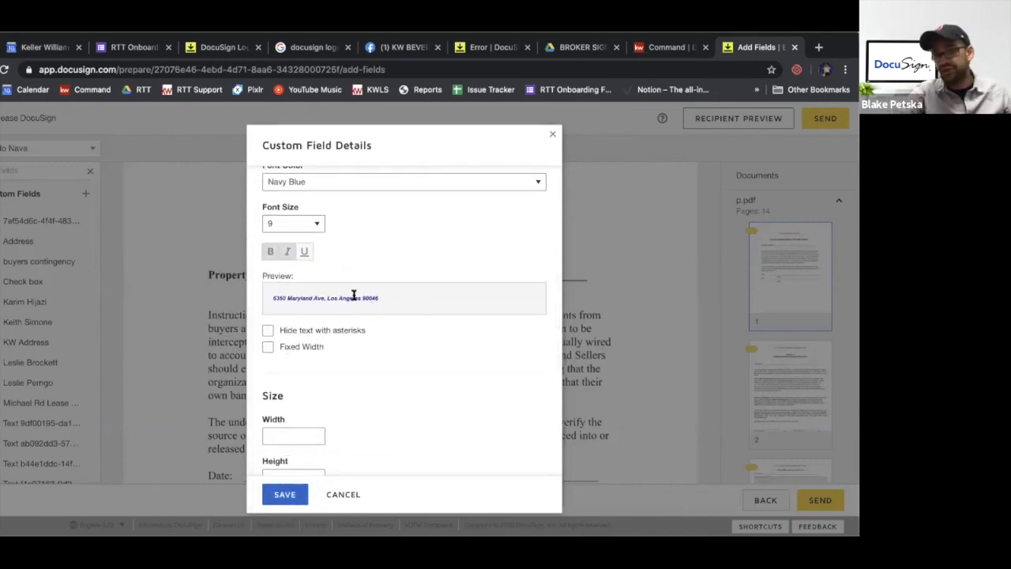
{"action": "scroll", "coordinate": [268, 385], "scroll_direction": "down", "scroll_amount": 6}
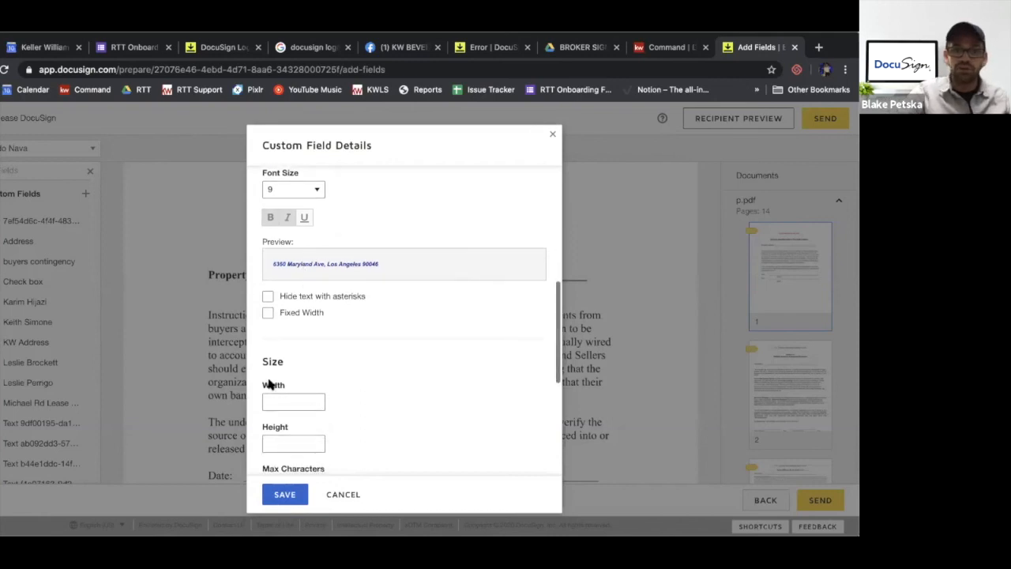
{"action": "left_click", "coordinate": [285, 494]}
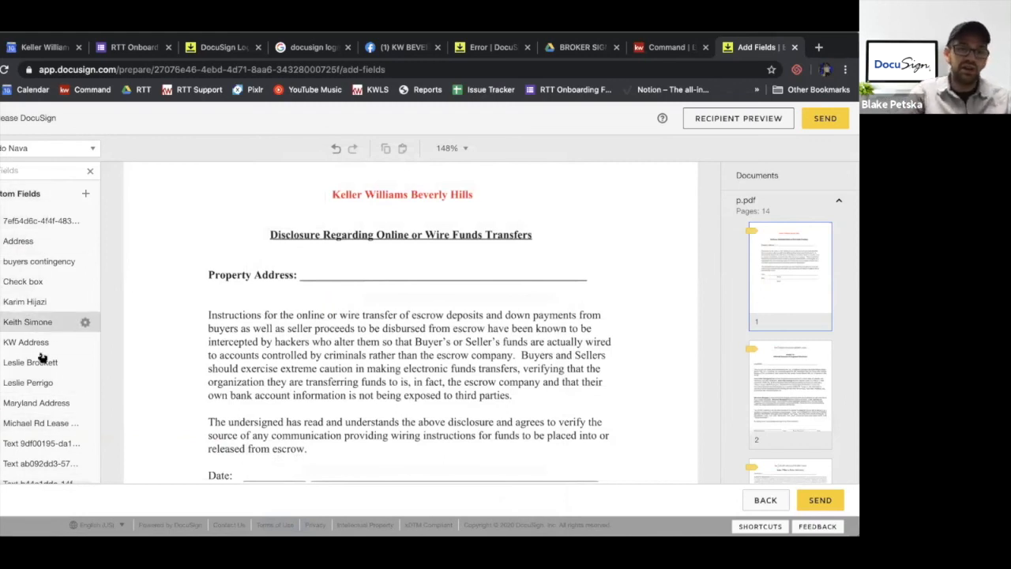
Place the Maryland Address field on the property lines of the Wire Funds Transfers disclosure and the Exhibit "C" Affiliated Business Arrangement Disclosure
{"action": "scroll", "coordinate": [47, 375], "scroll_direction": "down", "scroll_amount": 1}
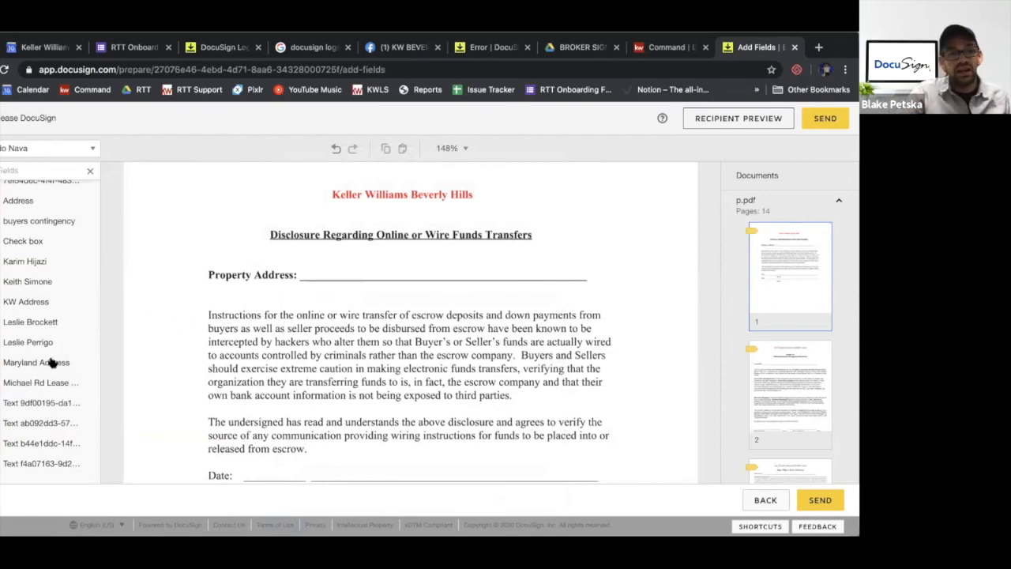
{"action": "left_click_drag", "start_coordinate": [20, 366], "coordinate": [324, 269]}
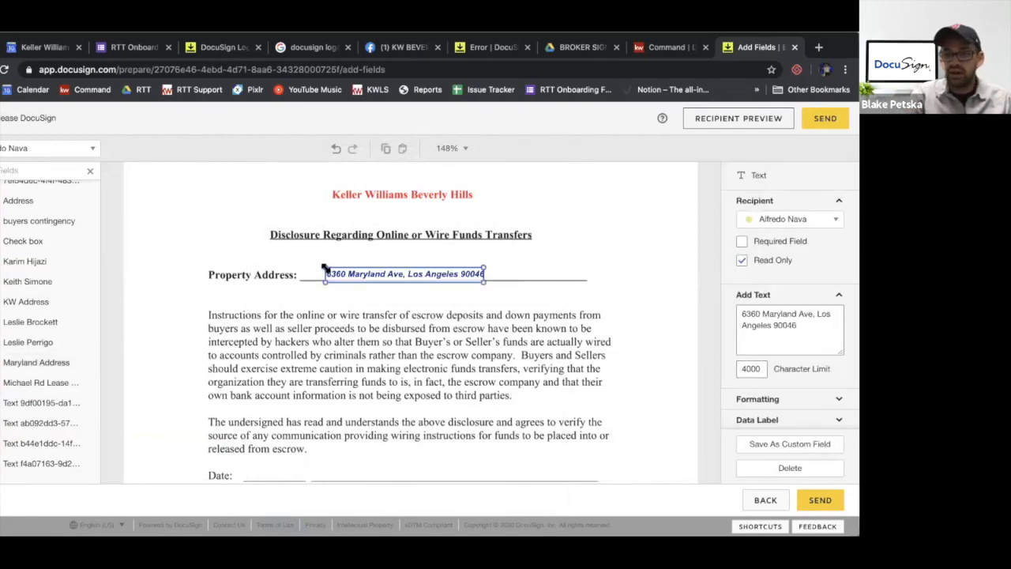
{"action": "scroll", "coordinate": [323, 268], "scroll_direction": "down", "scroll_amount": 10}
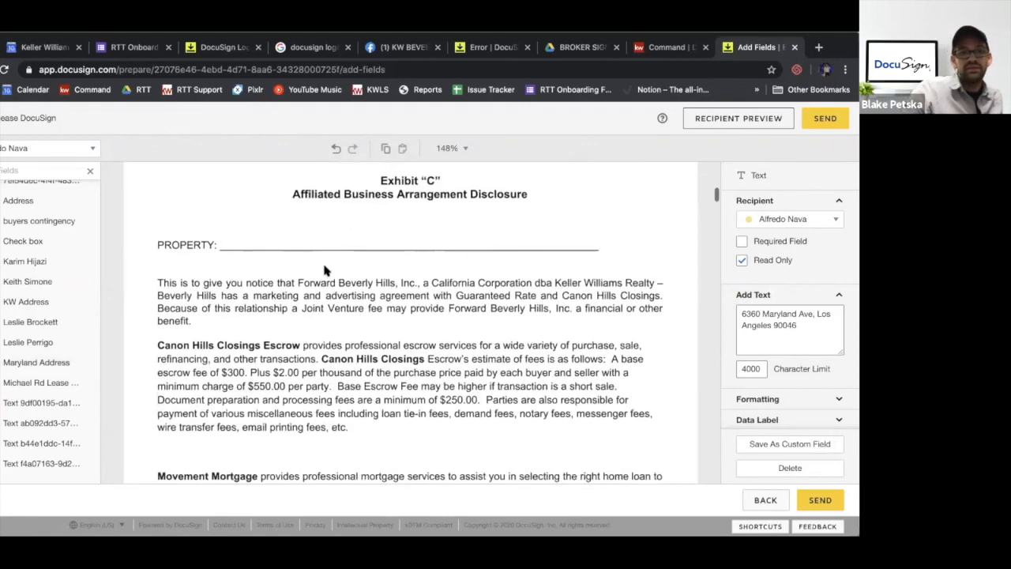
{"action": "left_click_drag", "start_coordinate": [79, 361], "coordinate": [326, 239]}
Place the Maryland Address field on the property lines of the Keller Williams Realty Addendum and the seller's Environmental Hazards receipt
{"action": "scroll", "coordinate": [326, 238], "scroll_direction": "down", "scroll_amount": 10}
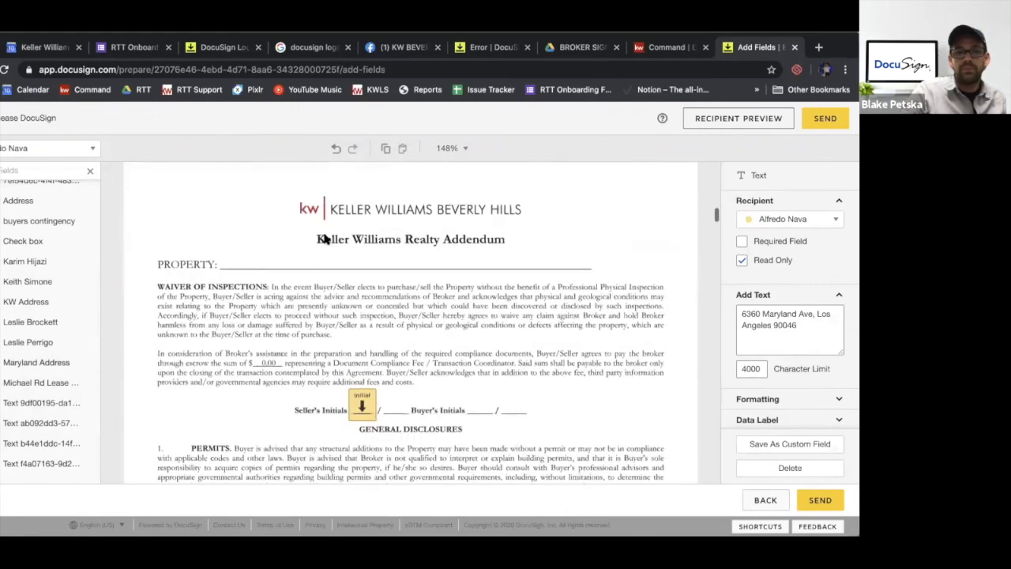
{"action": "left_click_drag", "start_coordinate": [11, 362], "coordinate": [315, 223]}
{"action": "scroll", "coordinate": [318, 227], "scroll_direction": "down", "scroll_amount": 10}
{"action": "scroll", "coordinate": [320, 228], "scroll_direction": "down", "scroll_amount": 20}
{"action": "scroll", "coordinate": [320, 228], "scroll_direction": "down", "scroll_amount": 12}
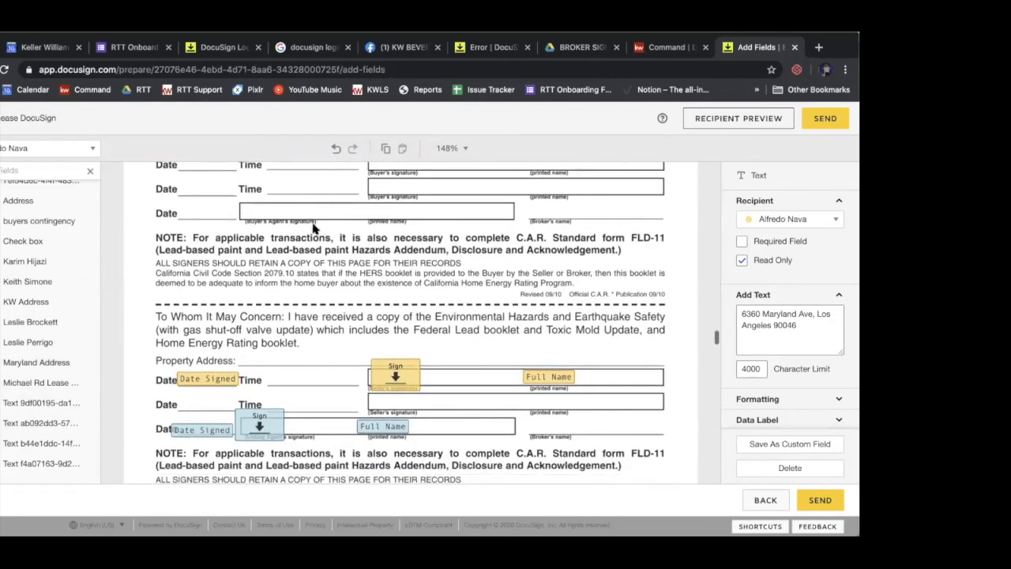
{"action": "left_click_drag", "start_coordinate": [41, 362], "coordinate": [324, 349]}
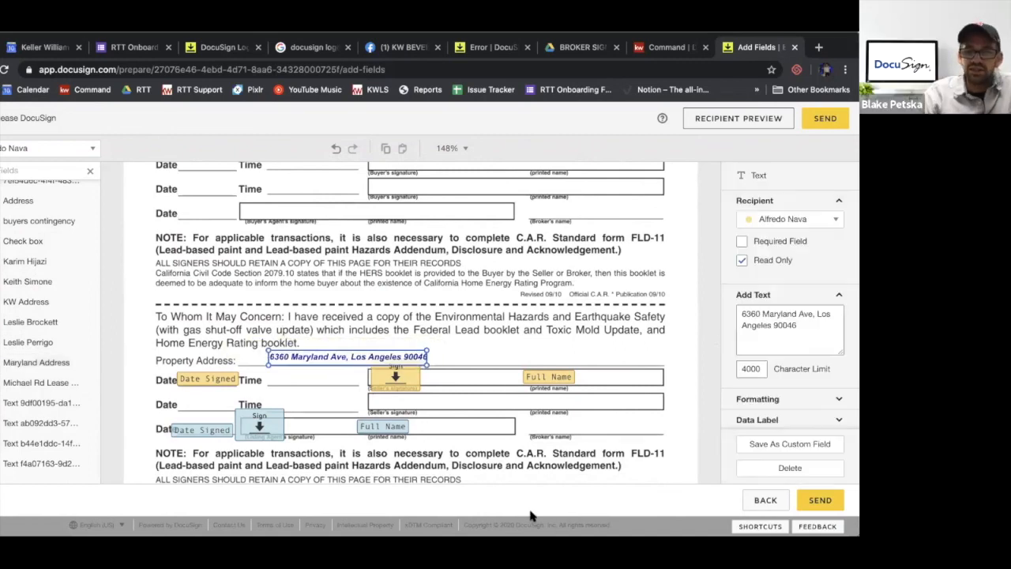